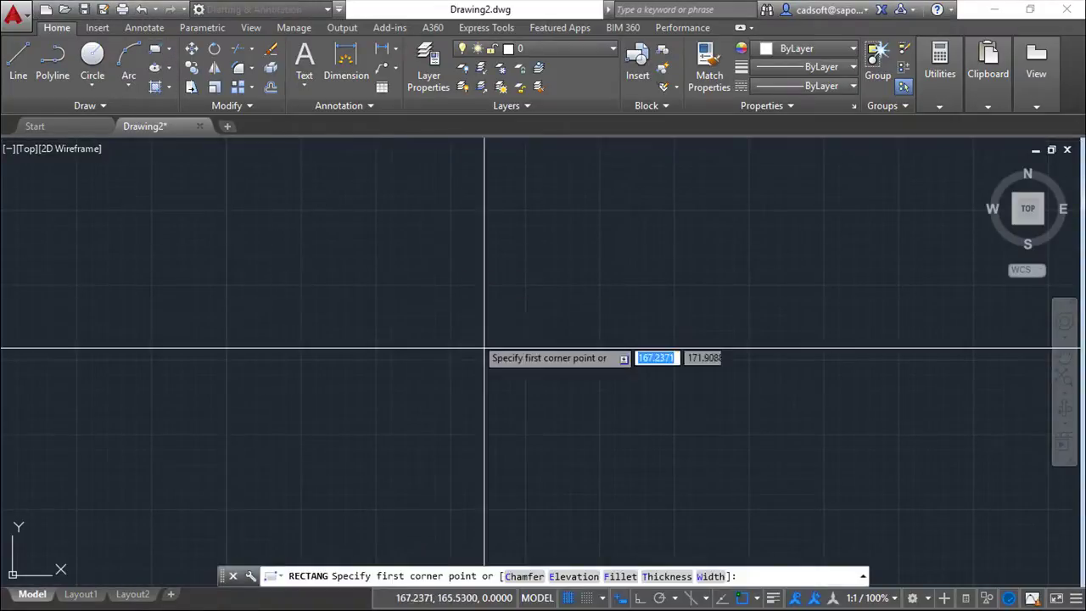
left_click(448, 360)
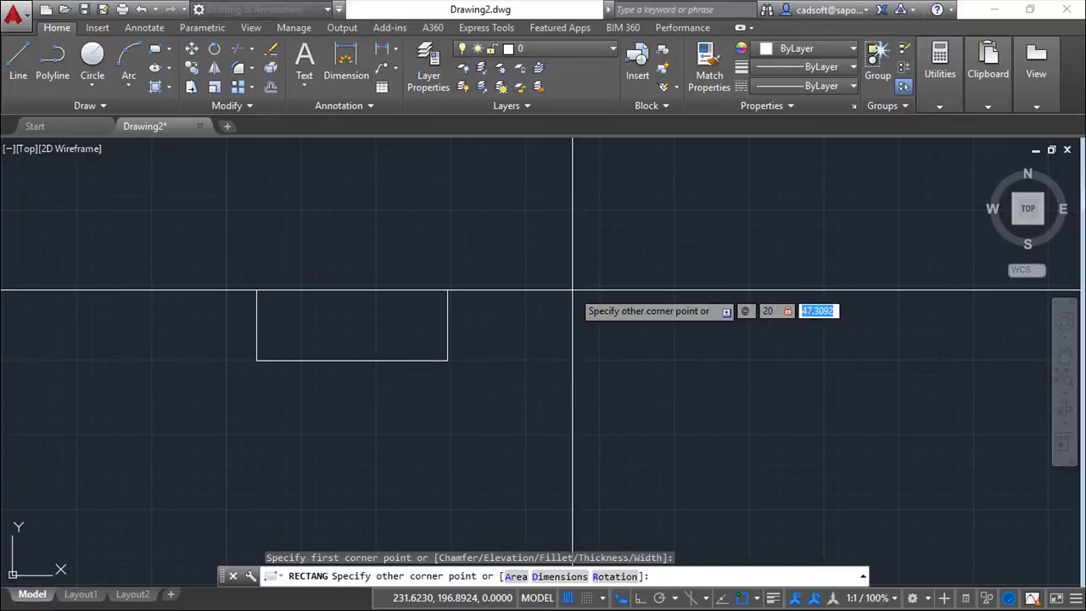
key("Return")
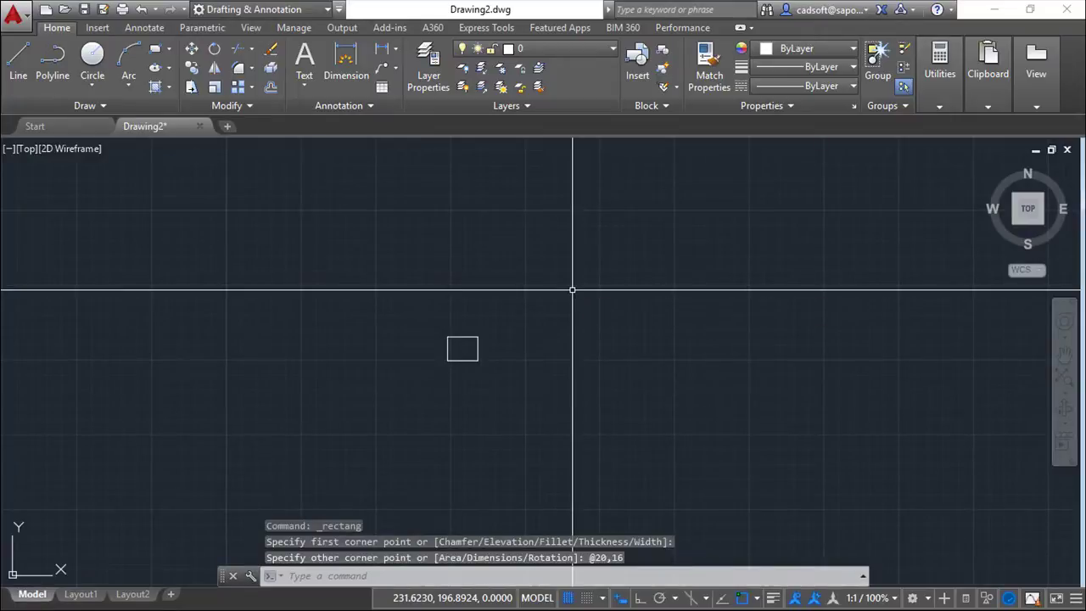
type("Z")
key("Return")
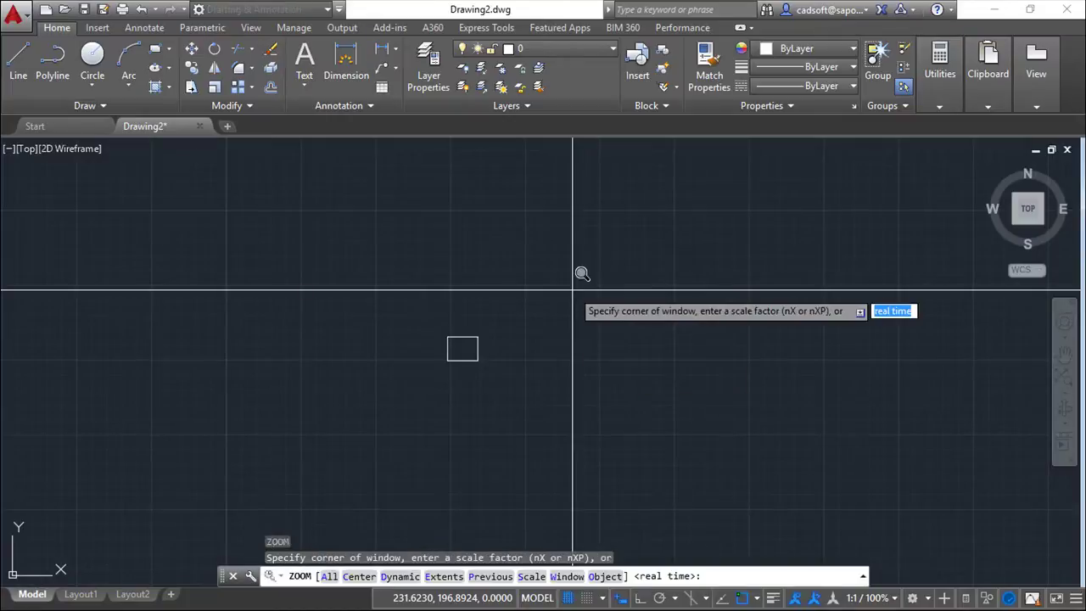
key("Return")
key("Escape")
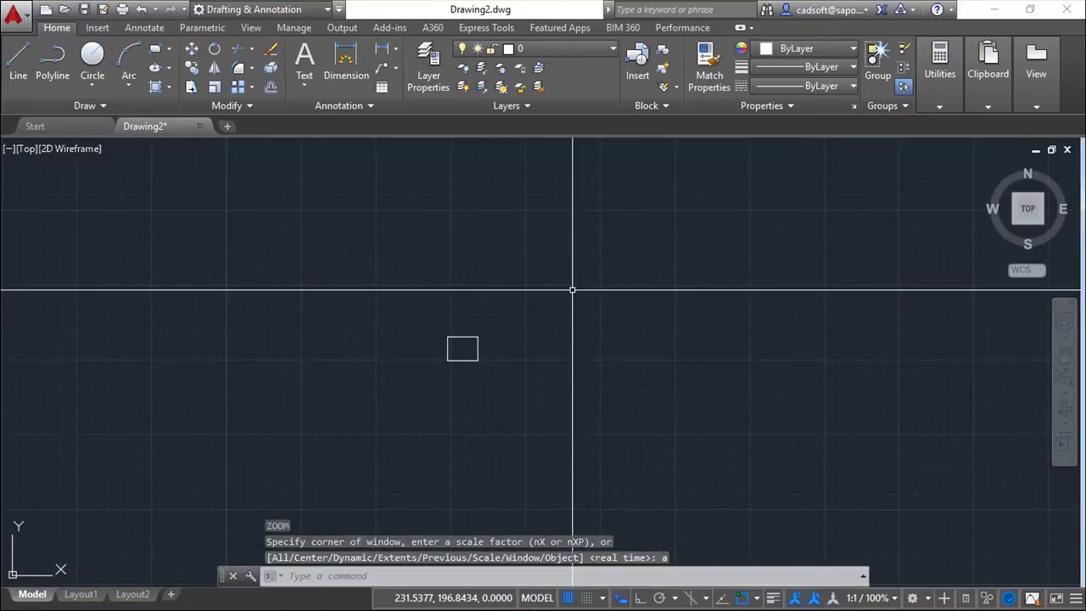
key("Escape")
key("Escape")
key("Escape")
Zoom and pan to centre the rectangle, then start the Explode command.
scroll(514, 369, "up", 2)
scroll(493, 356, "up", 4)
mouse_move(429, 344)
middle_mouse_down()
mouse_move(649, 397)
mouse_move(616, 407)
mouse_move(735, 449)
middle_mouse_up()
scroll(649, 396, "up", 4)
type("e")
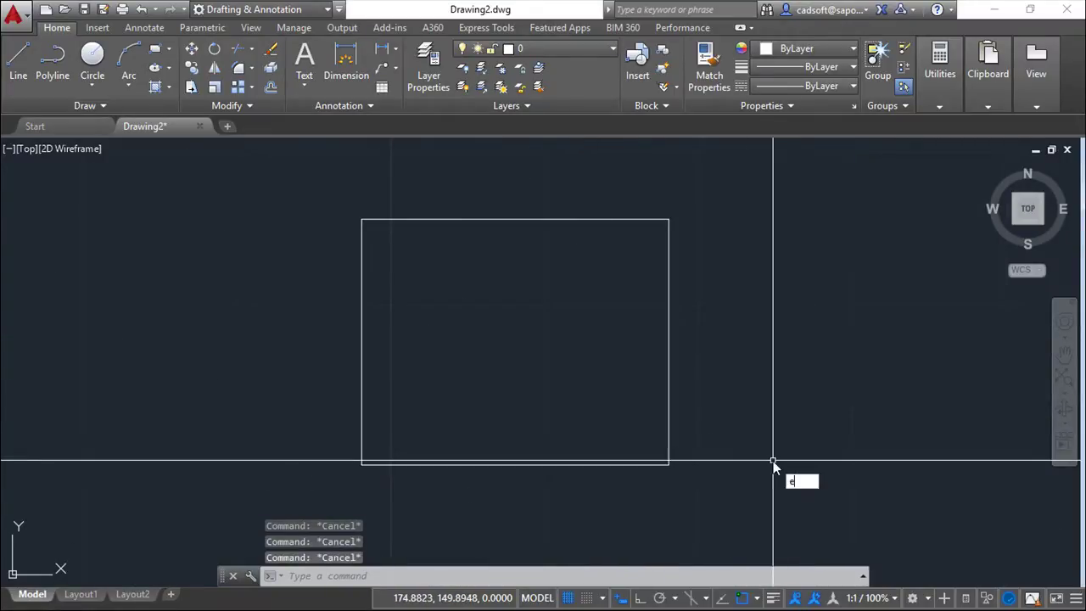
type("ode")
key("Return")
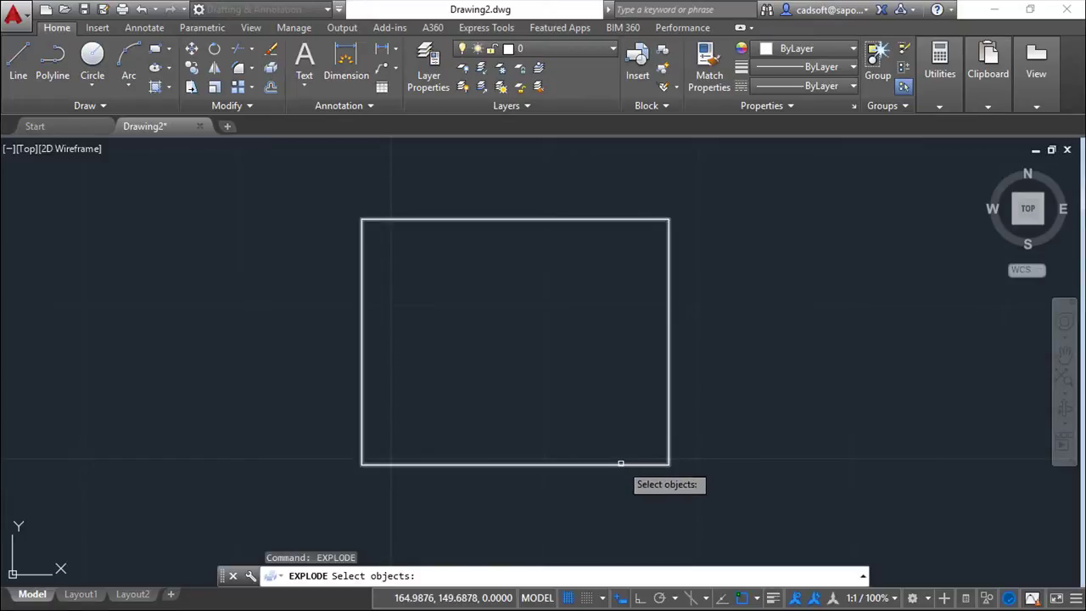
Explode the rectangle and offset its top and bottom edges 5 units inward.
left_click(620, 463)
key("Return")
key("Escape")
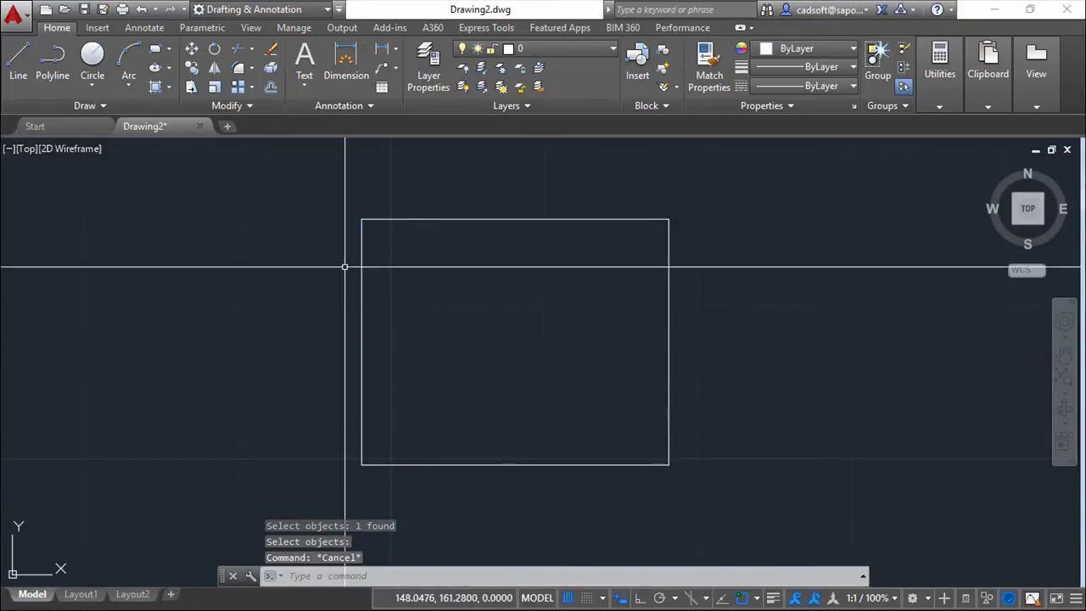
left_click(271, 88)
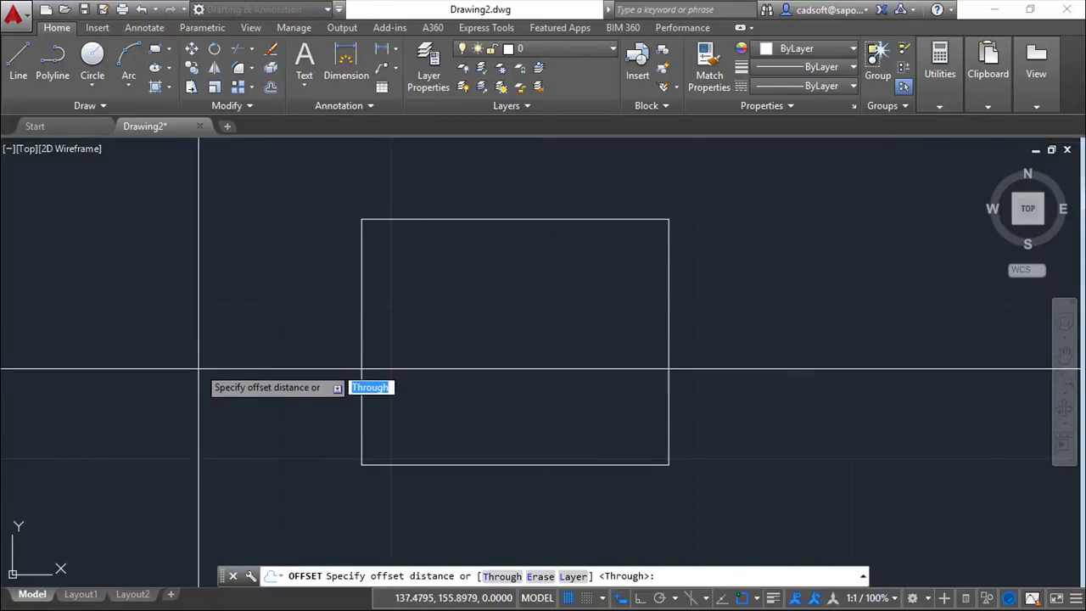
type("5")
key("Return")
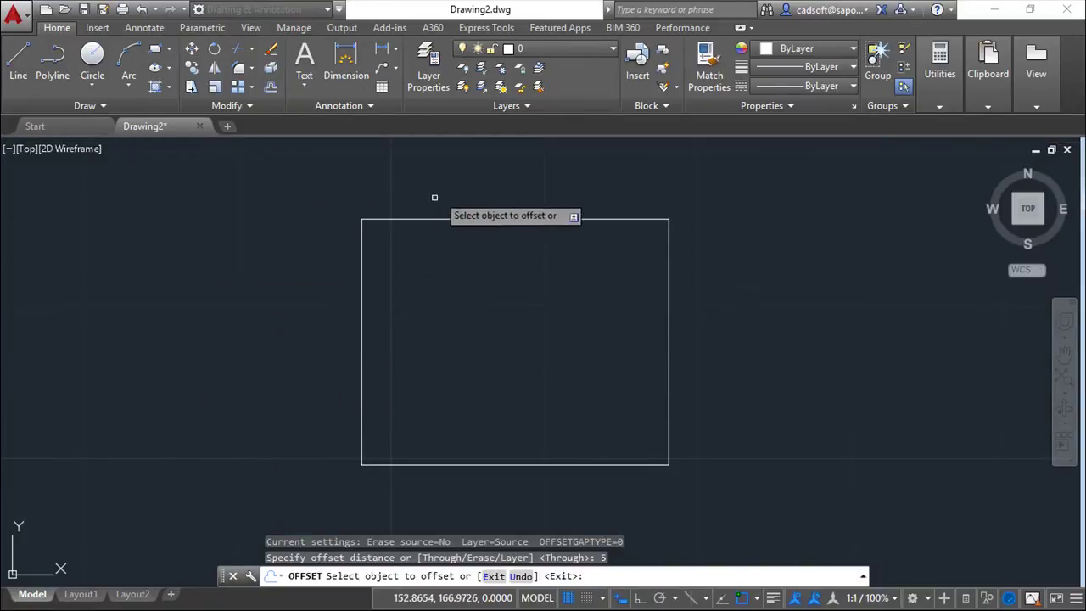
left_click(472, 219)
left_click(484, 309)
left_click(506, 464)
left_click(508, 410)
key("Escape")
key("Escape")
key("Escape")
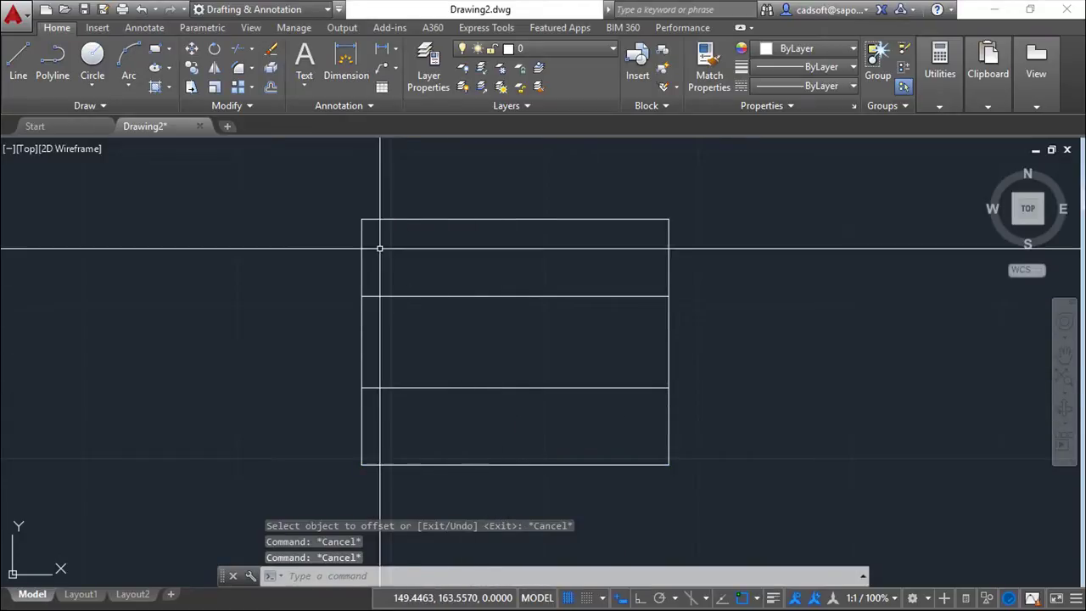
Offset the left and right edges 4 units inward.
key("Return")
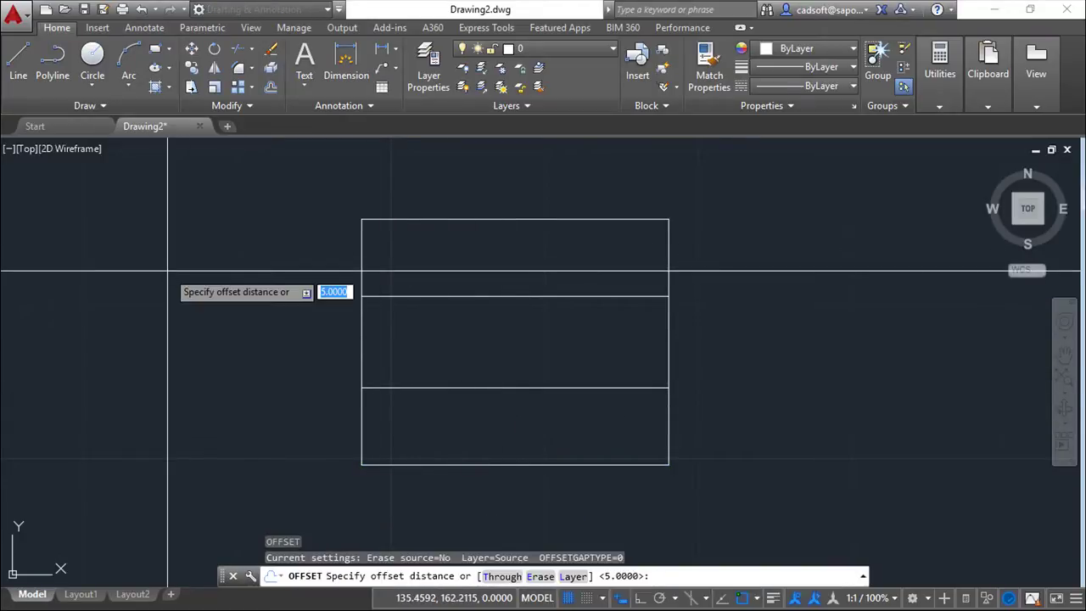
type("4")
key("Return")
left_click(357, 350)
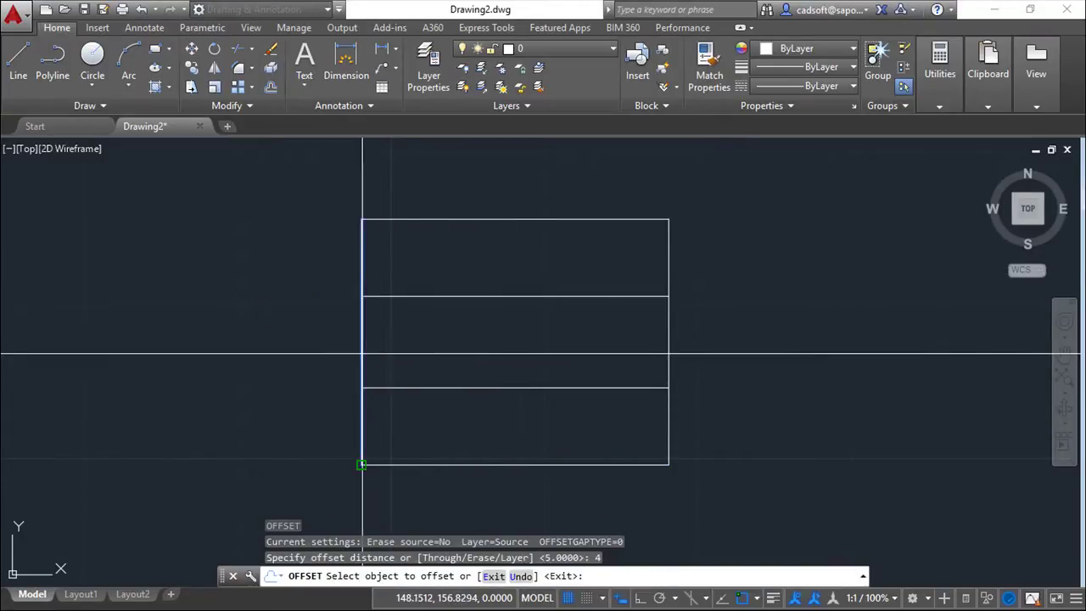
left_click(589, 335)
left_click(666, 341)
left_click(526, 365)
key("Escape")
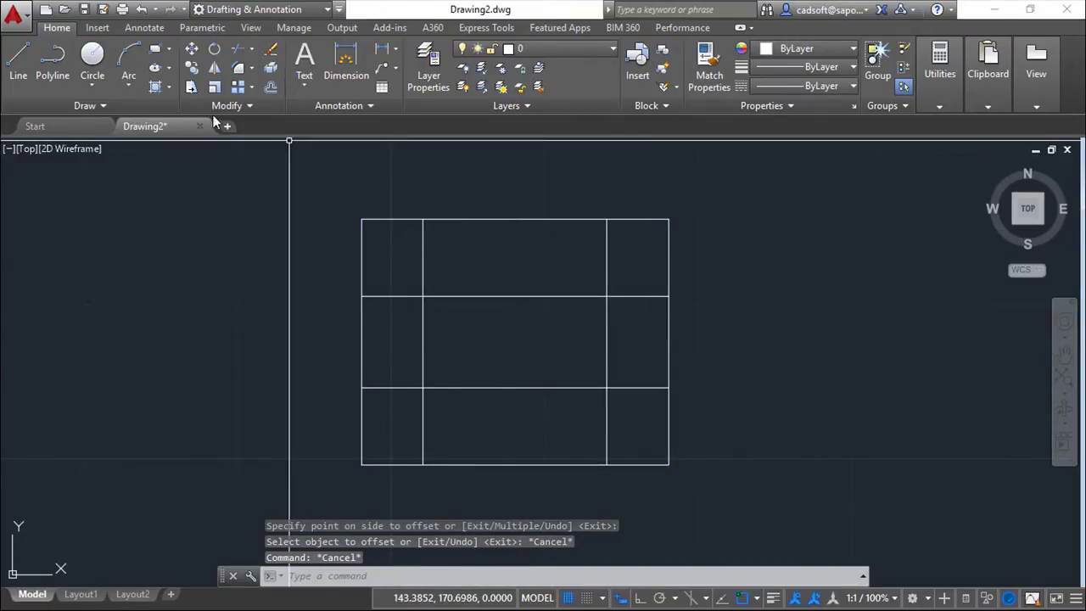
Draw concentric circles of radius 1 and 3 at the upper-left guide intersection.
left_click(98, 59)
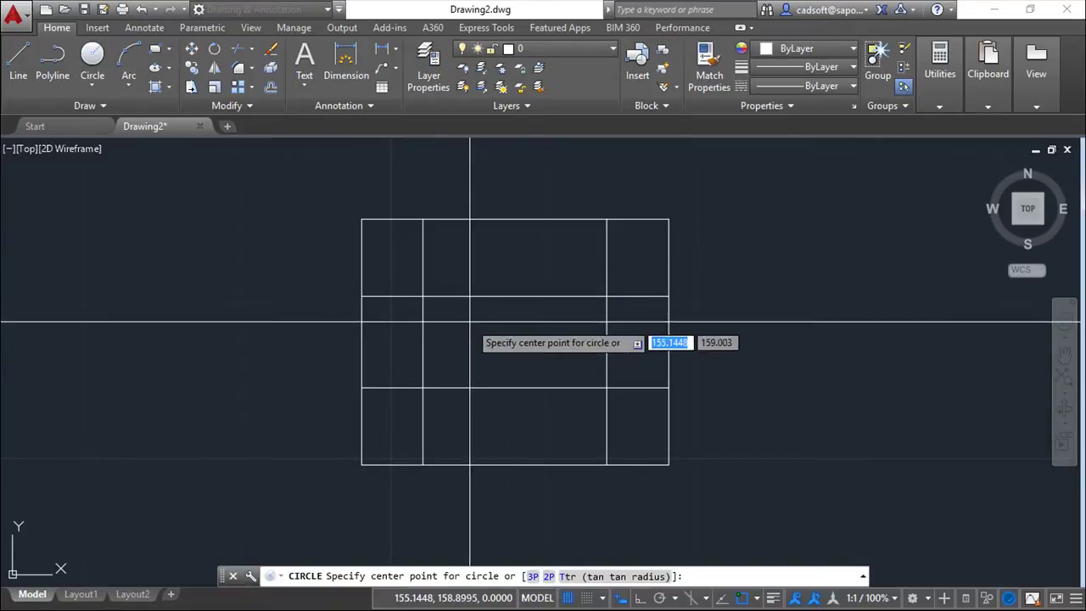
left_click(423, 296)
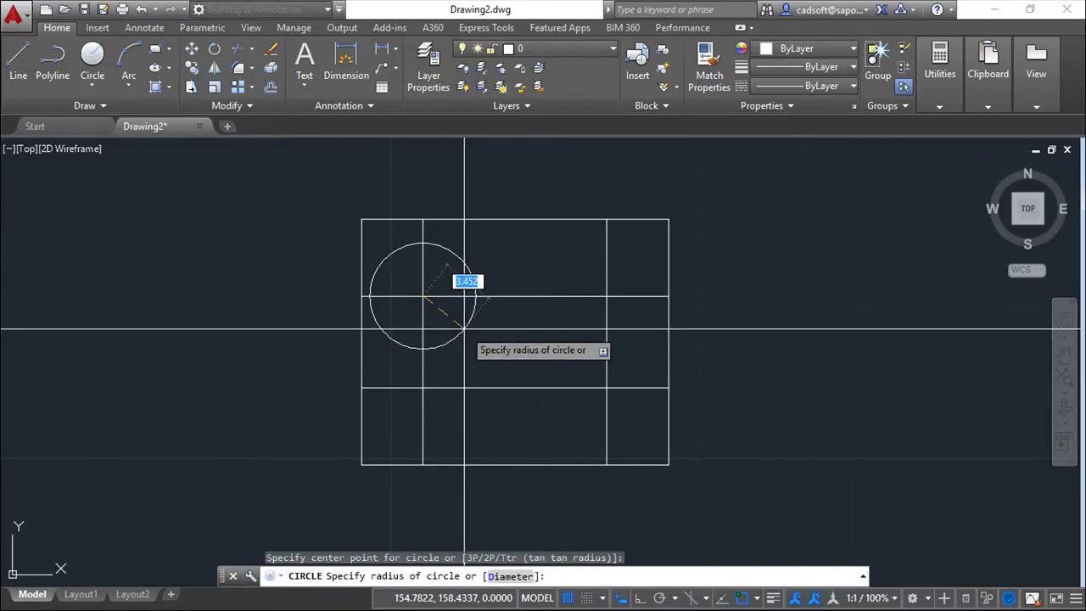
key("Return")
key("Return")
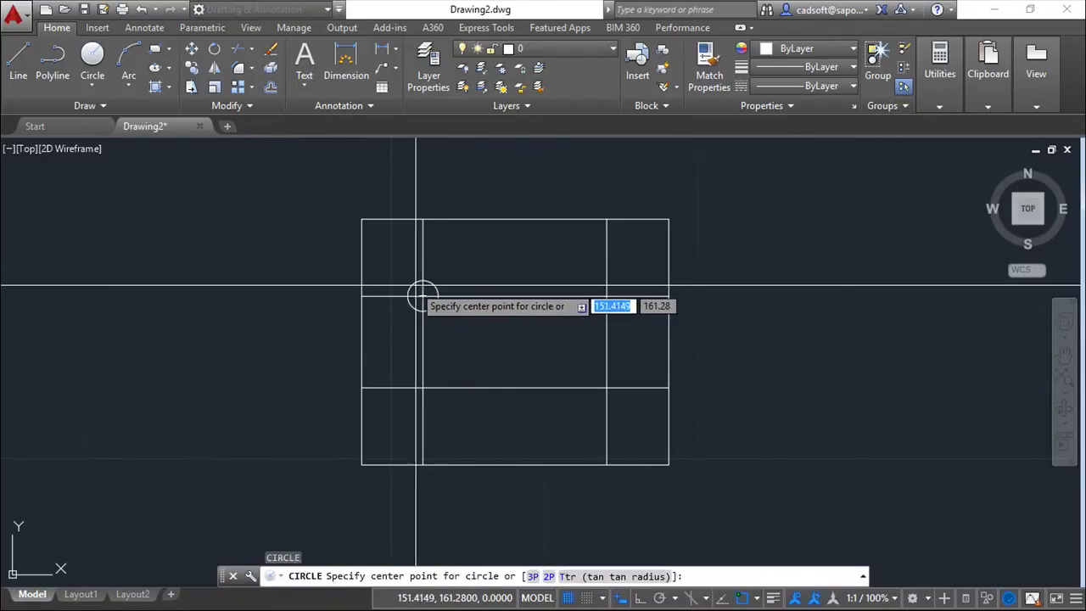
left_click(423, 296)
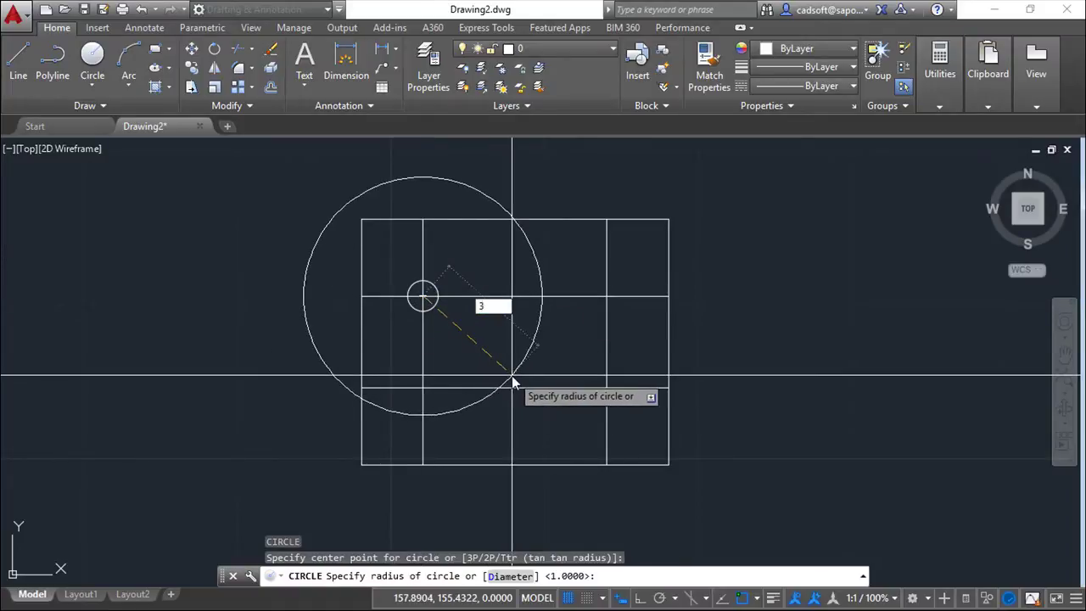
key("Return")
Copy both circles to the upper-right guide intersection.
key("Escape")
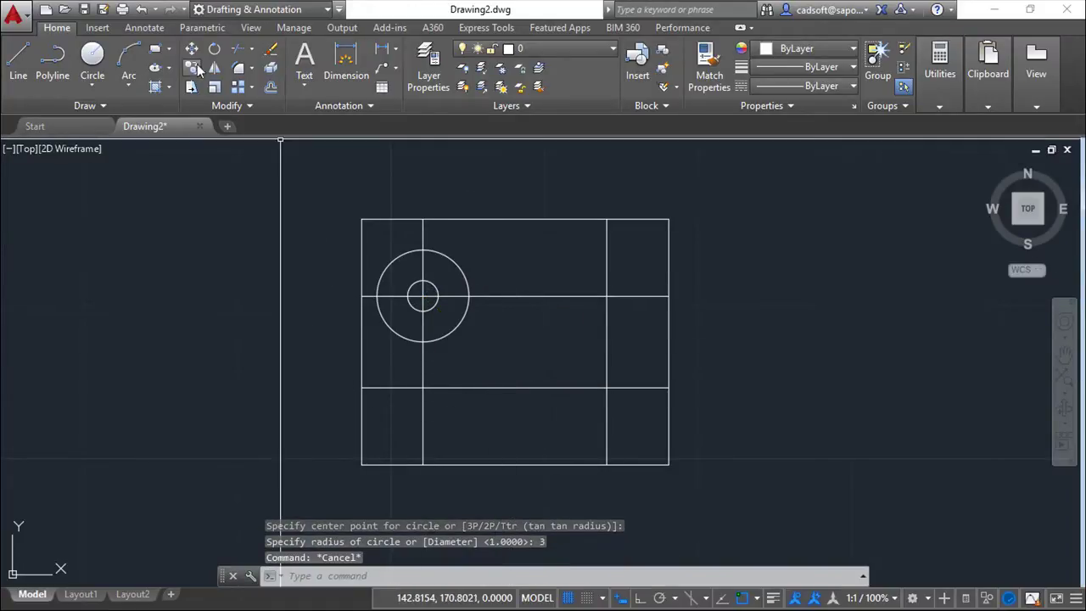
left_click(192, 68)
left_click(458, 346)
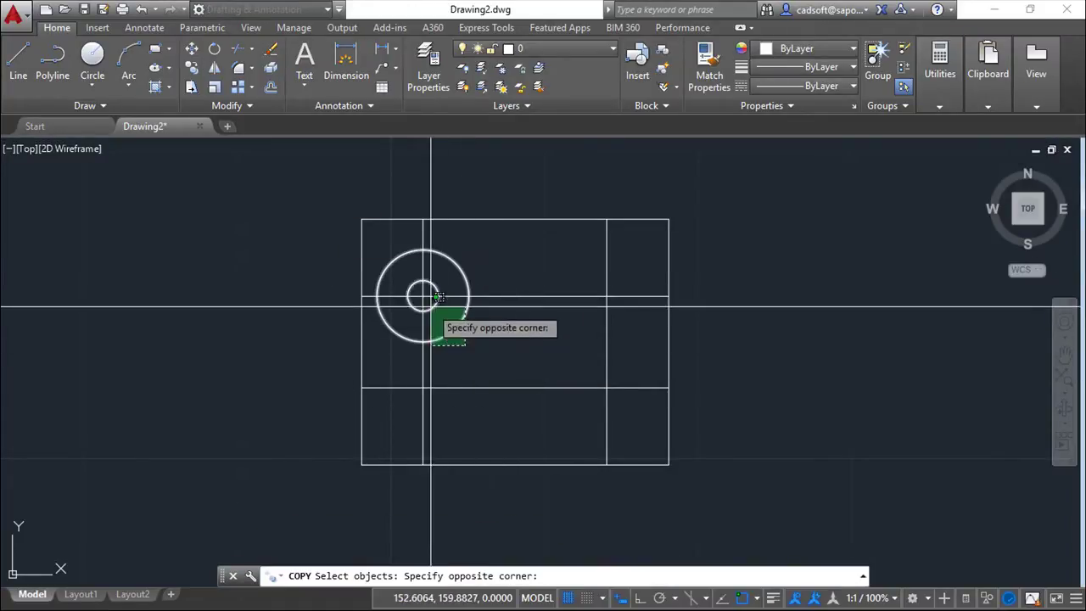
left_click(426, 310)
key("Return")
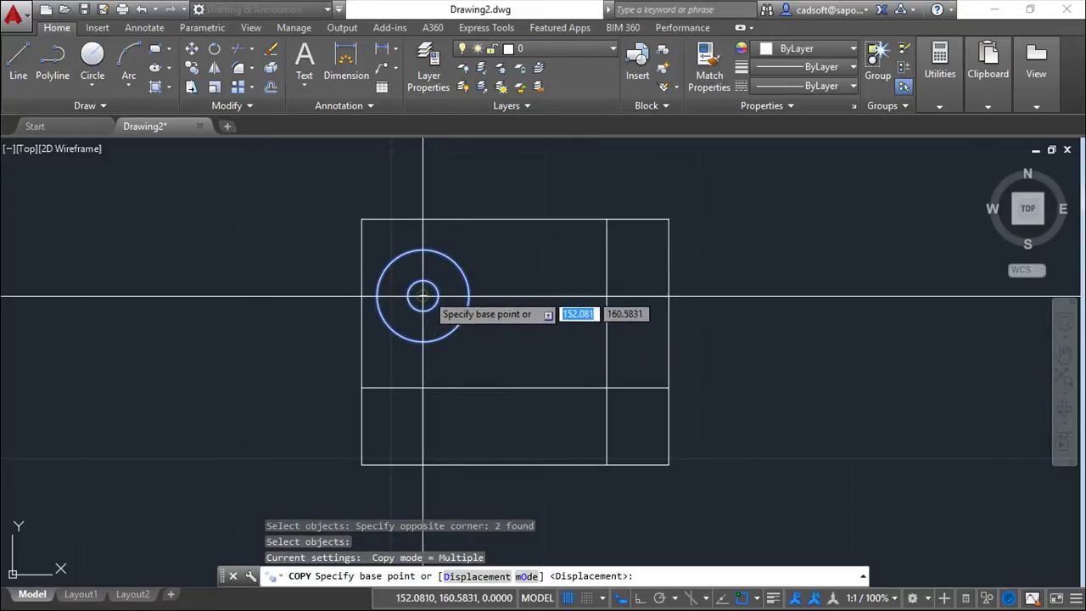
left_click(422, 296)
left_click(606, 296)
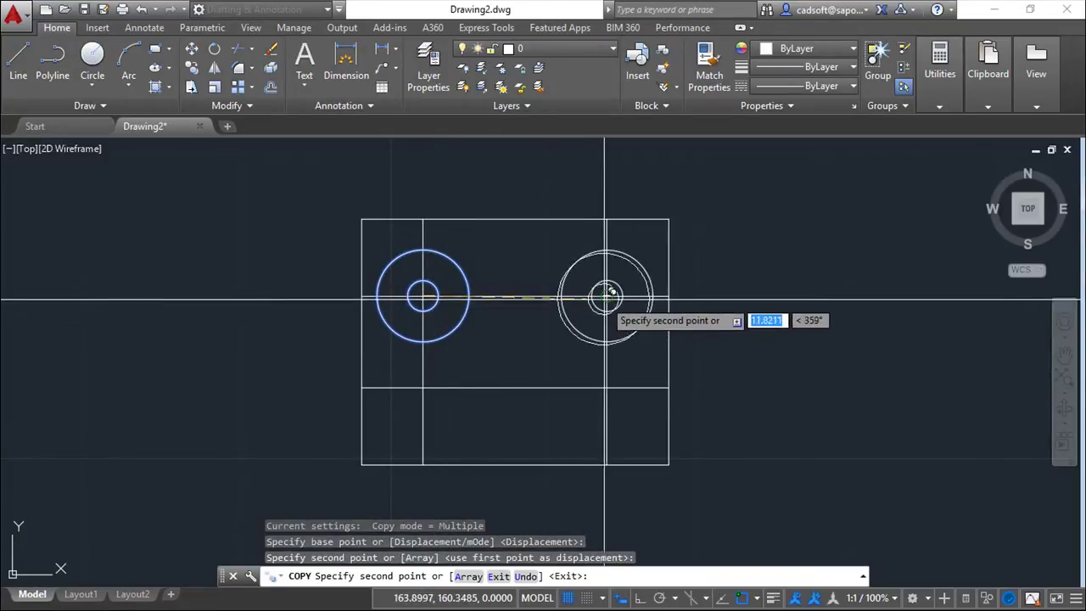
key("Escape")
key("Escape")
key("Escape")
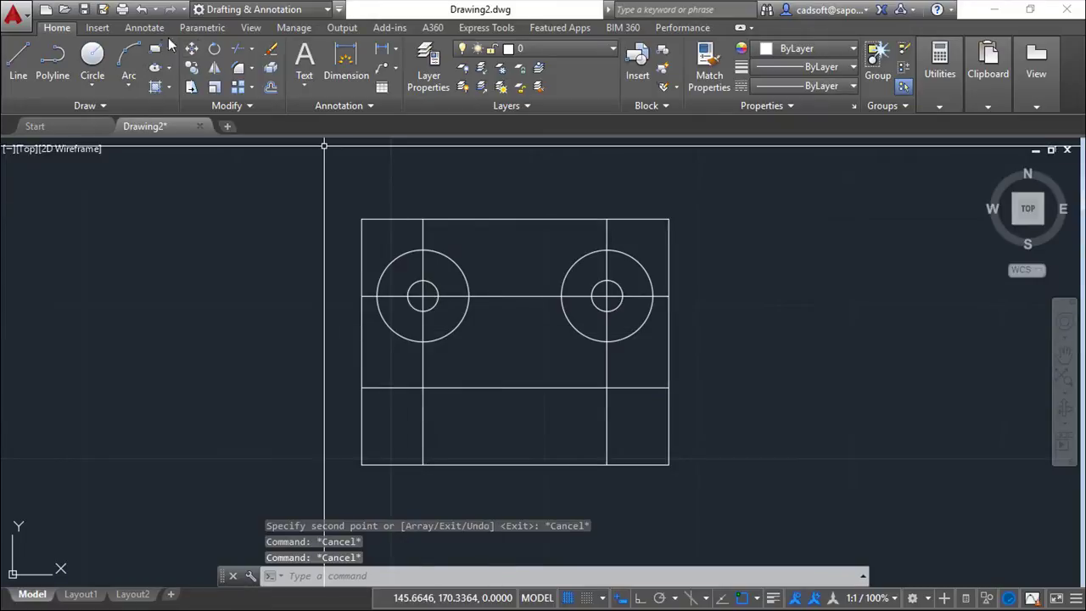
Draw a vertical centre line from the top edge's midpoint to the bottom edge's midpoint.
left_click(18, 60)
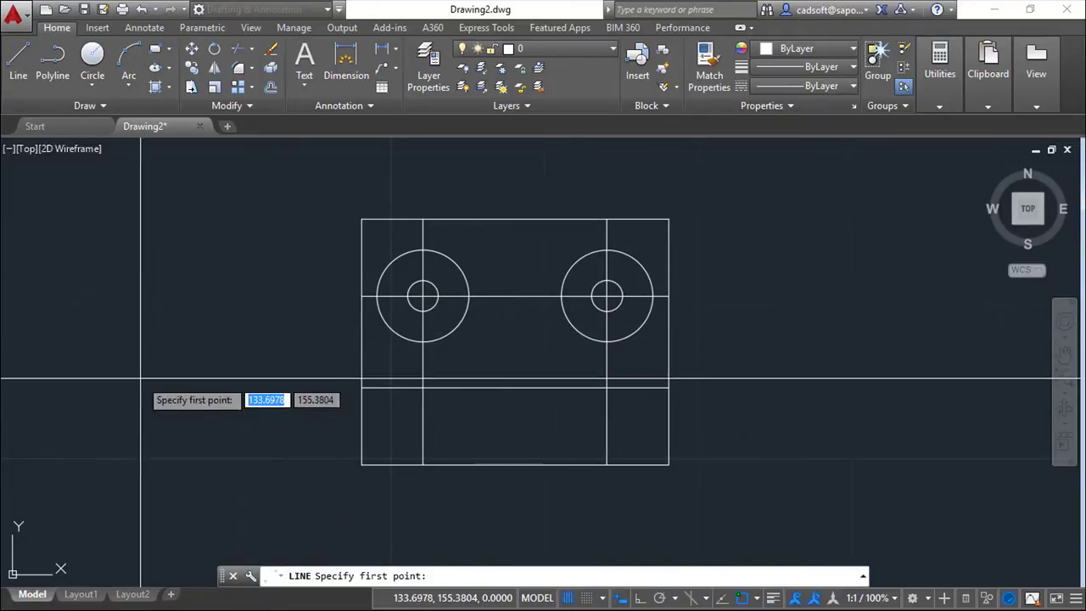
right_click(153, 392, "shift")
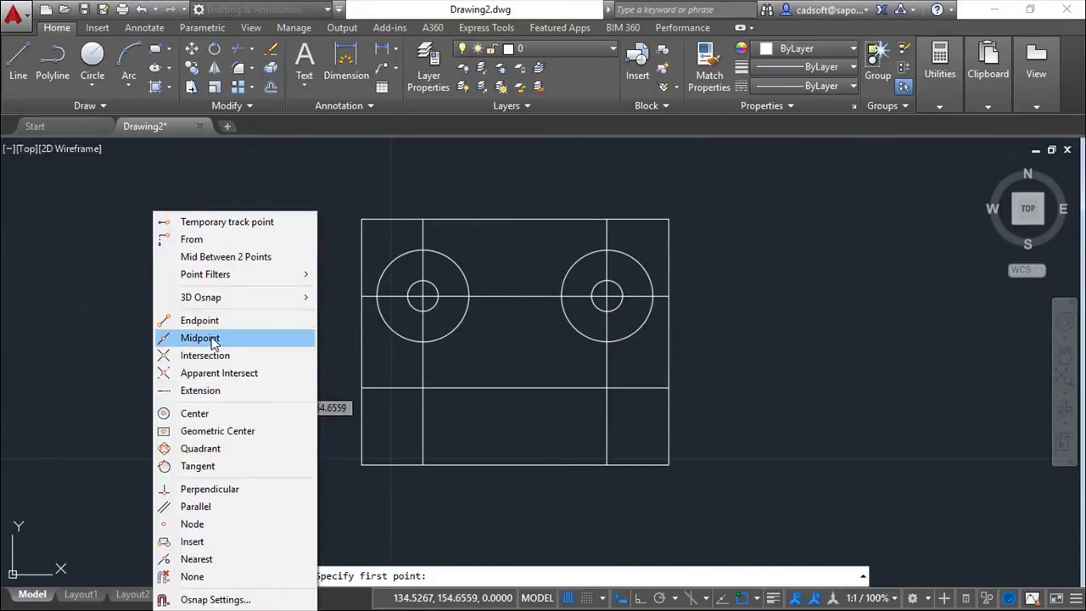
left_click(211, 338)
left_click(504, 218)
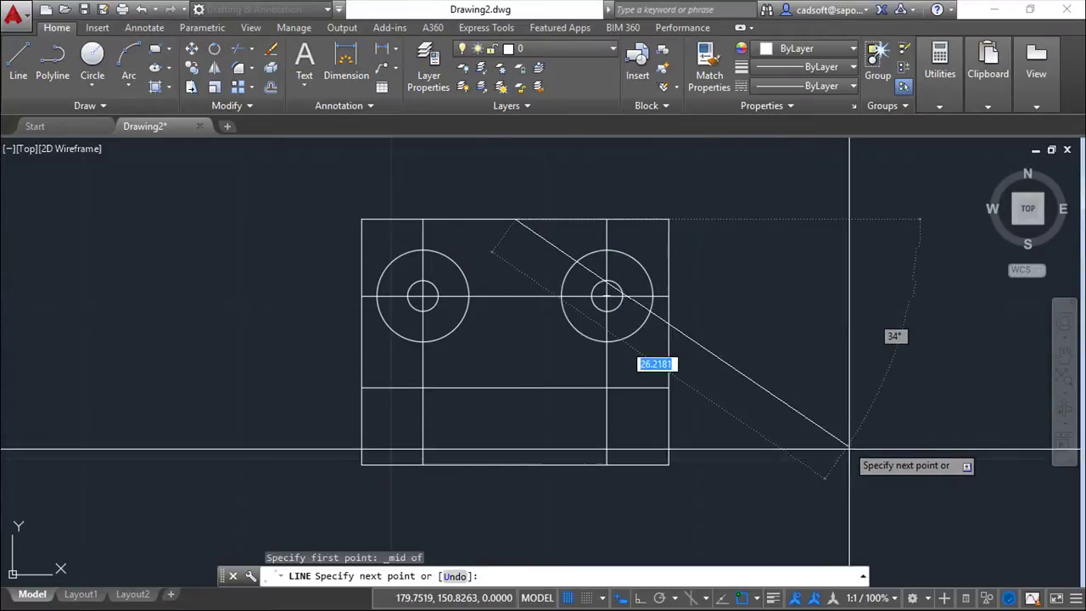
right_click(854, 457, "shift")
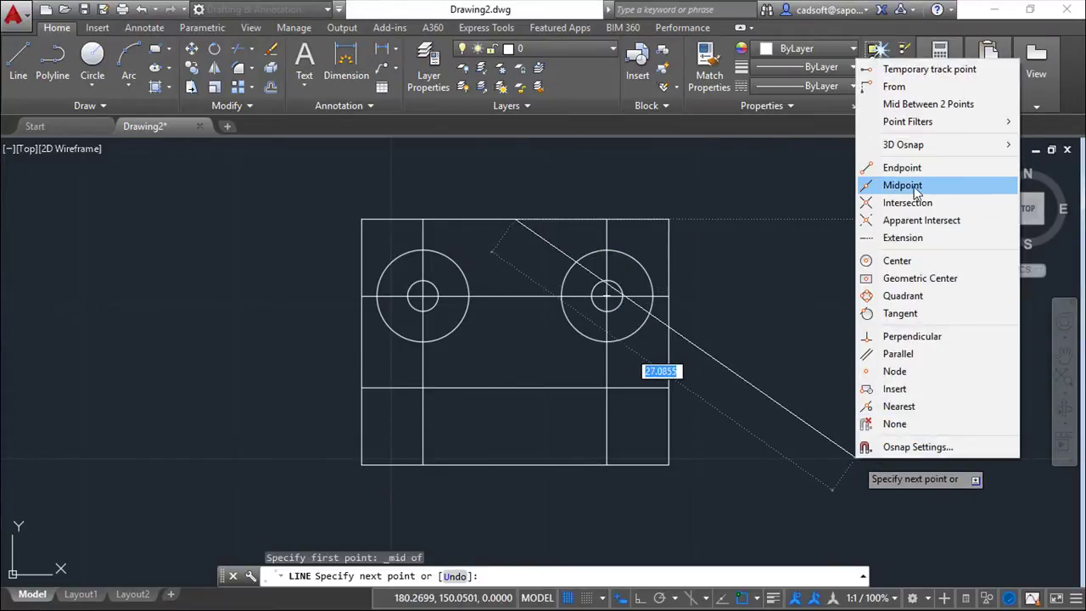
left_click(902, 185)
left_click(515, 466)
right_click(796, 399)
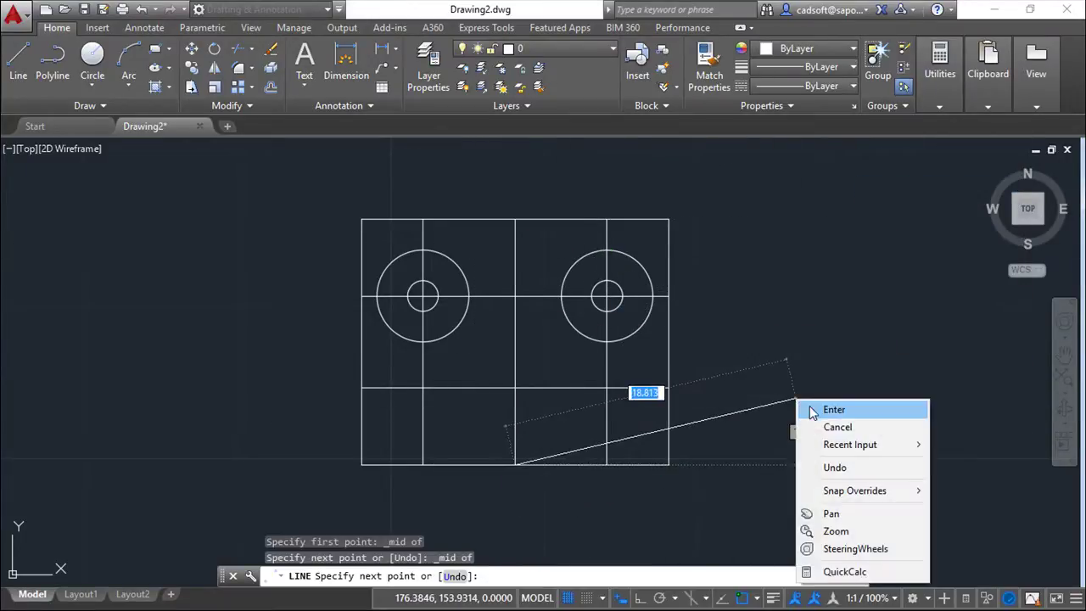
left_click(814, 411)
left_click(271, 90)
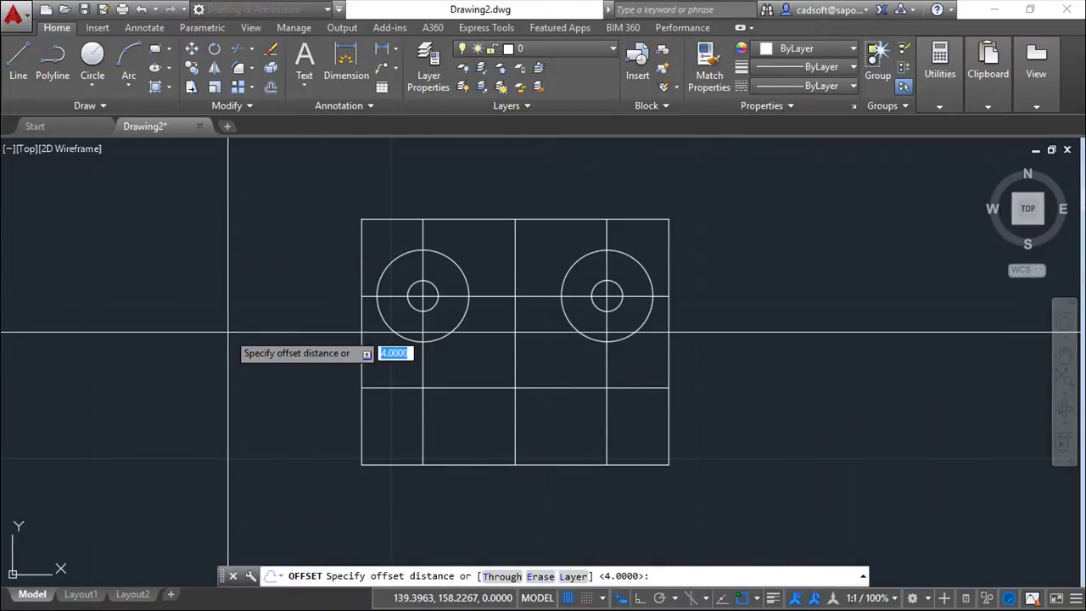
Offset the centre line 1 unit to the right and 1 unit to the left.
type("1")
key("Return")
left_click(514, 363)
left_click(548, 365)
left_click(516, 363)
left_click(505, 364)
key("Escape")
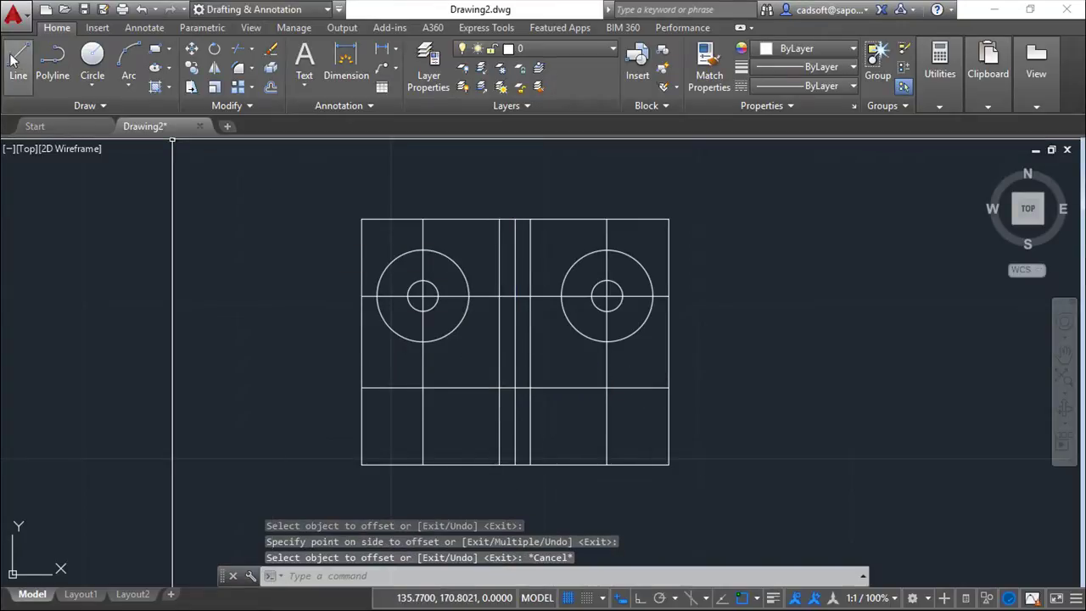
Draw a line from the right slot line's lower end tangent to the right outer circle.
left_click(14, 59)
left_click(530, 388)
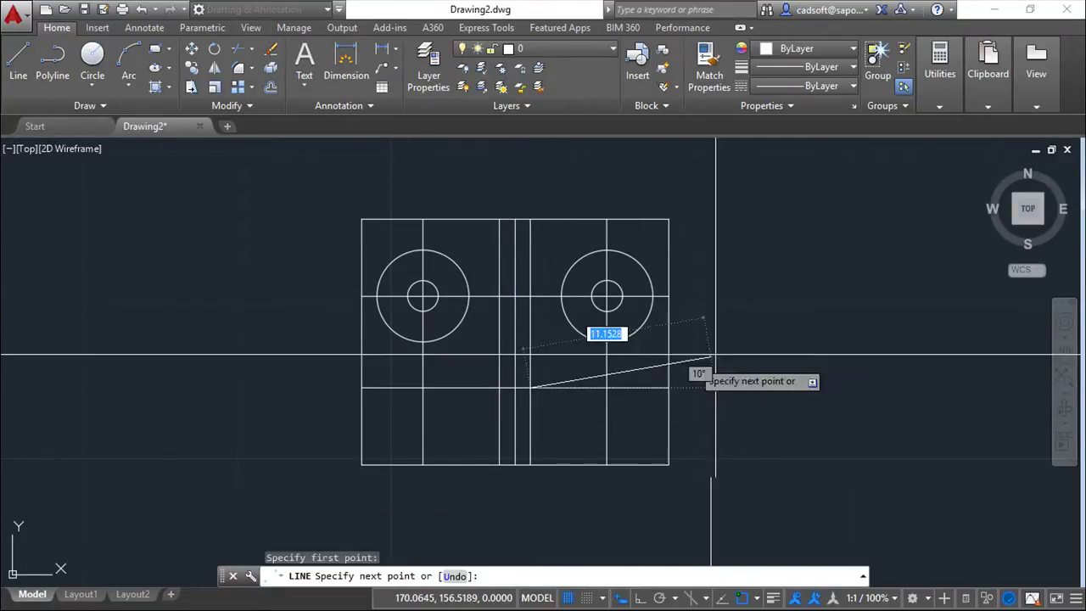
right_click(796, 348, "shift")
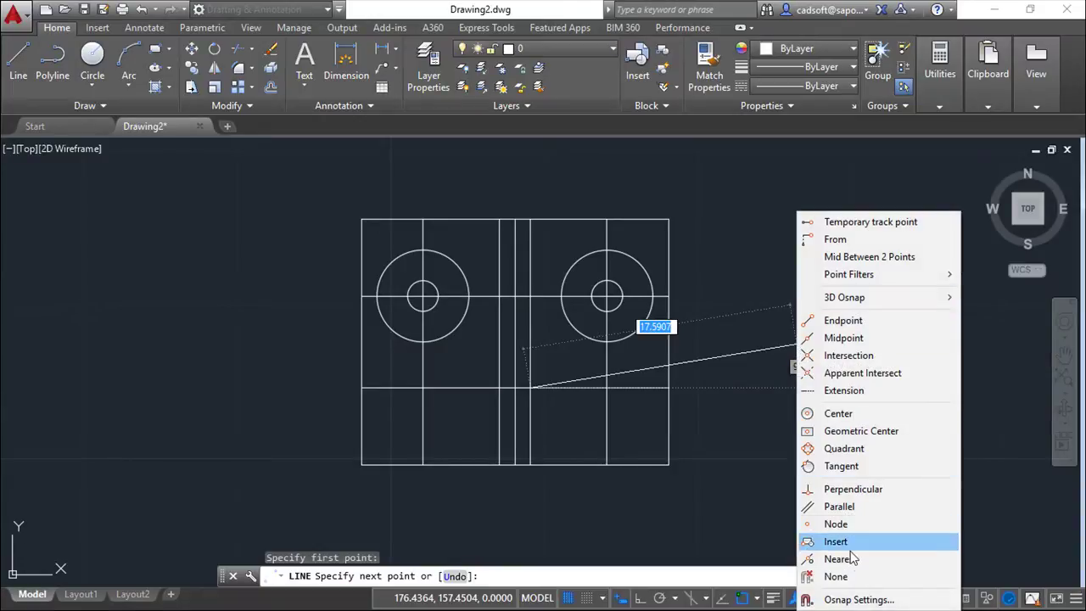
left_click(844, 466)
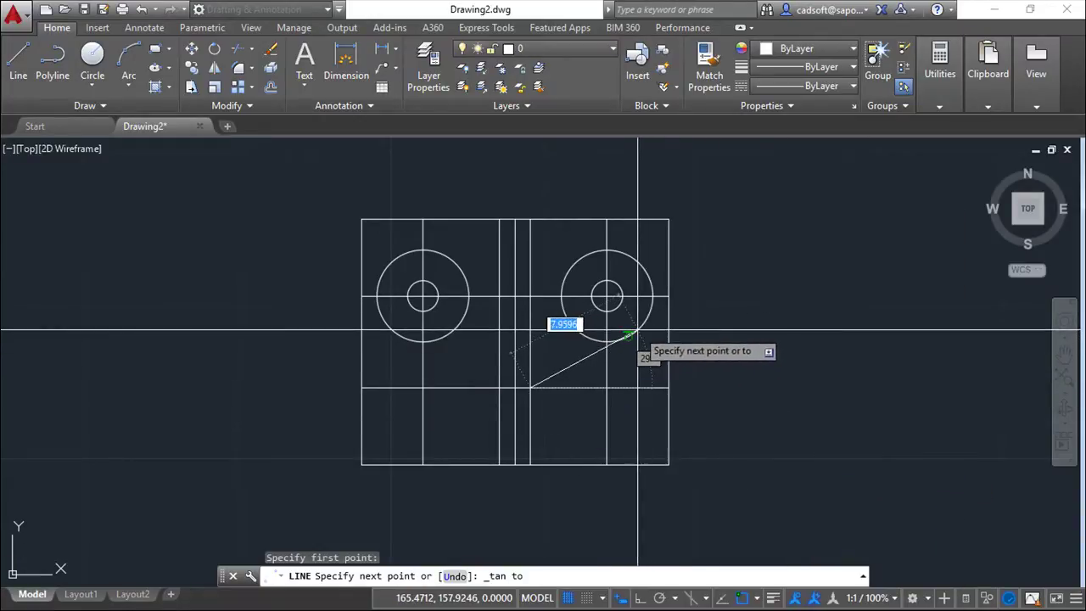
left_click(628, 335)
right_click(804, 411)
left_click(828, 417)
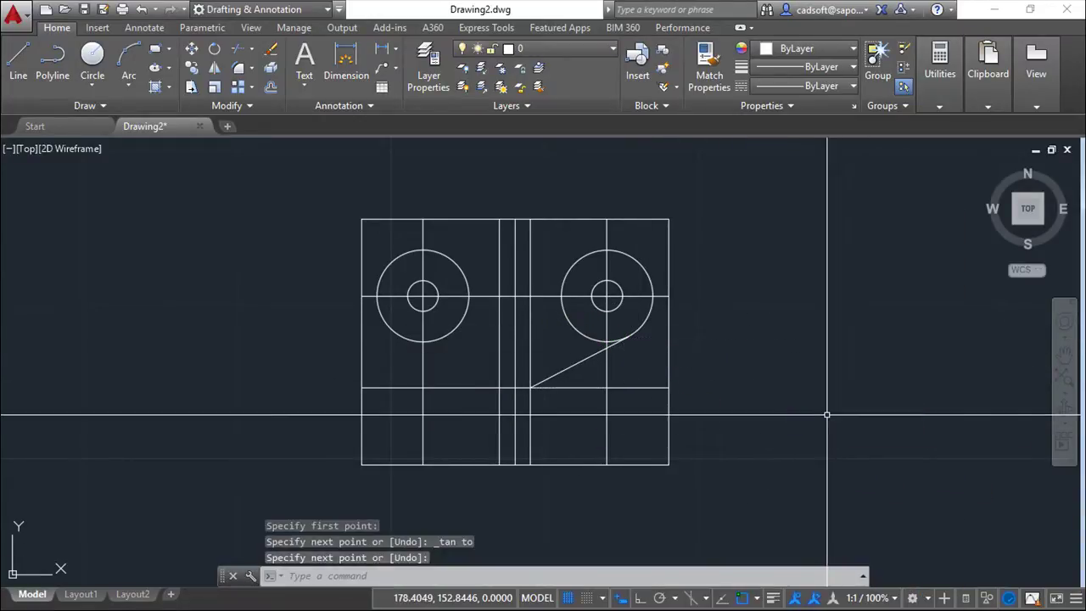
Draw a matching tangent line from the left slot line's lower end to the left outer circle.
key("Return")
left_click(498, 387)
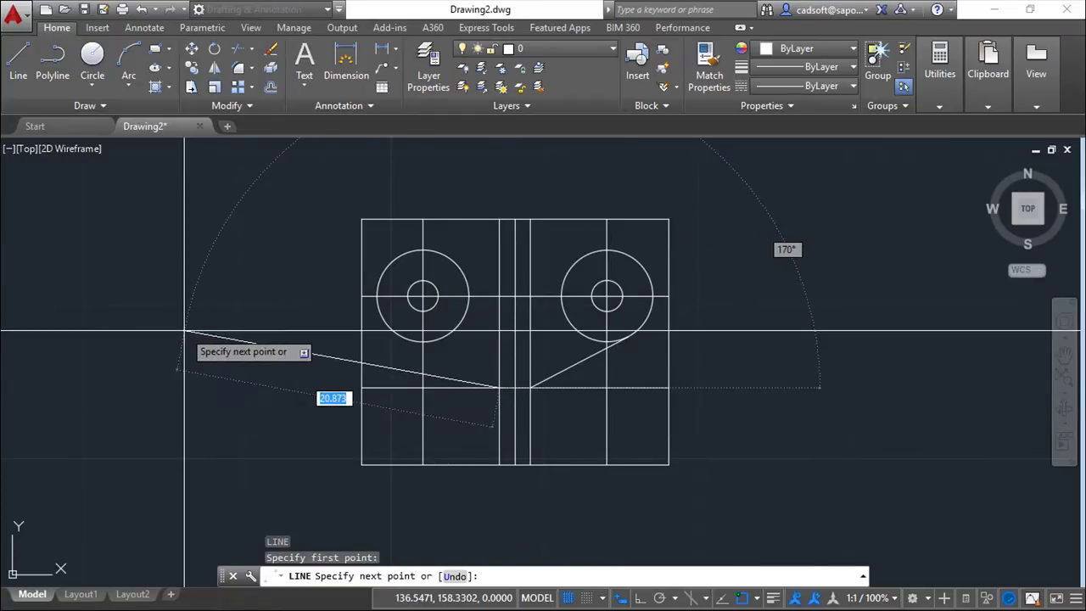
right_click(231, 340, "shift")
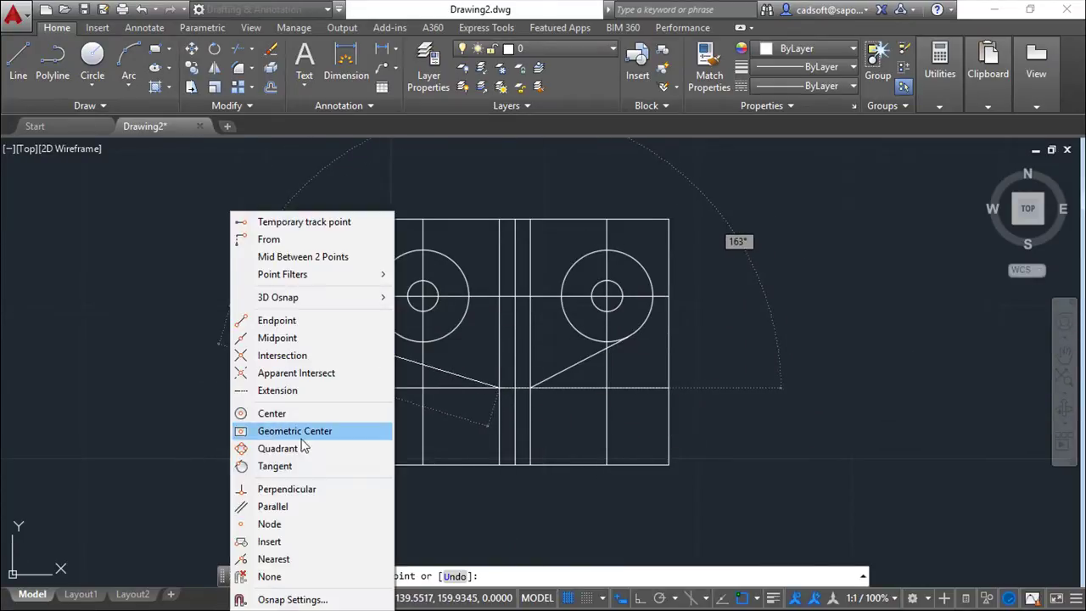
left_click(308, 467)
right_click(196, 355)
left_click(235, 369)
key("Escape")
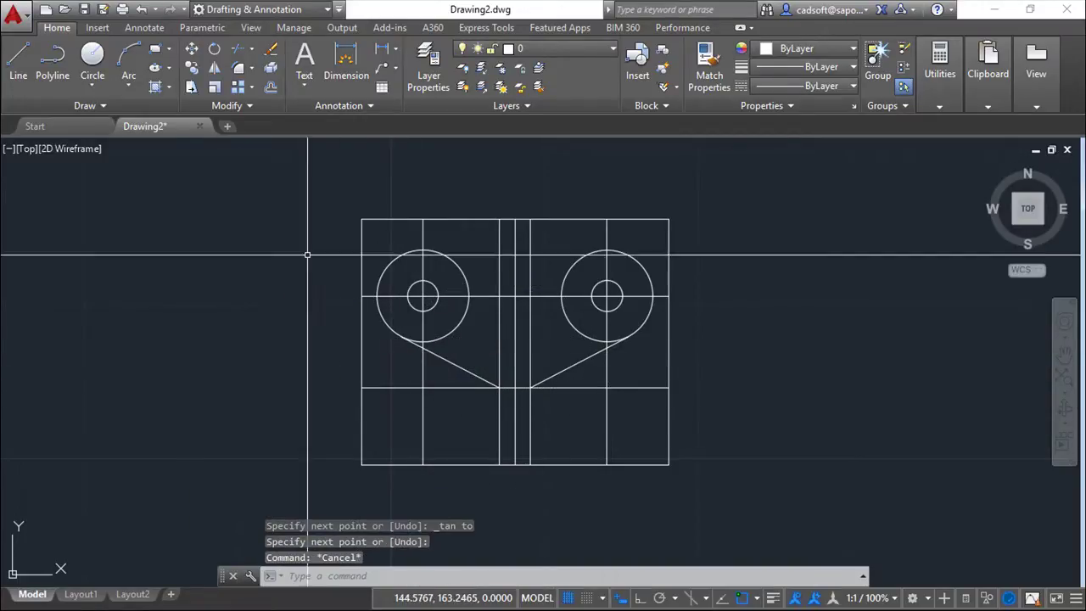
Erase the guide lines and the vertical centre line.
left_click(270, 56)
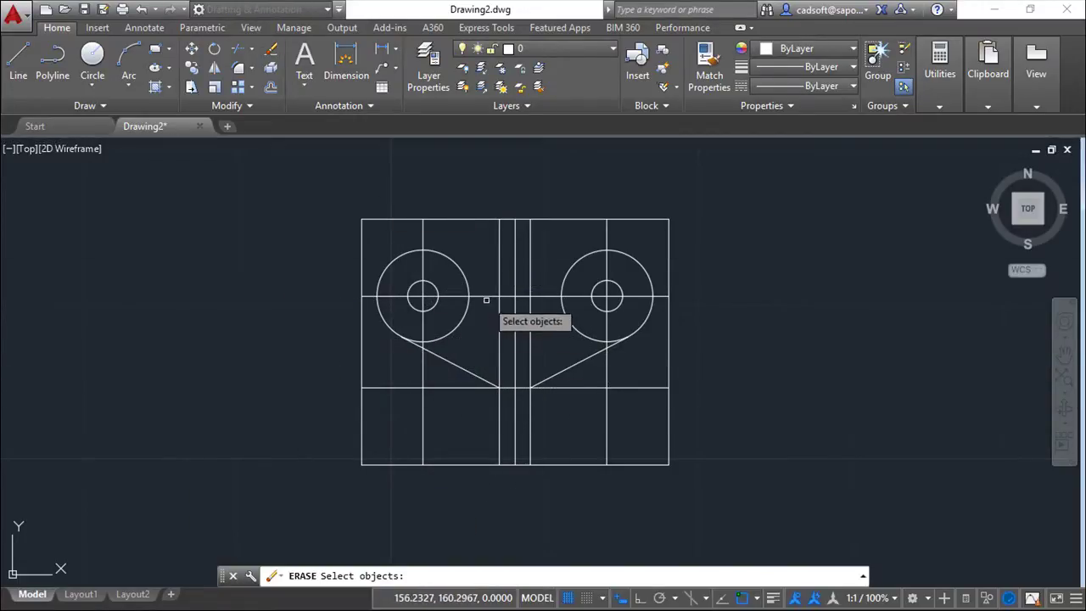
left_click(456, 263)
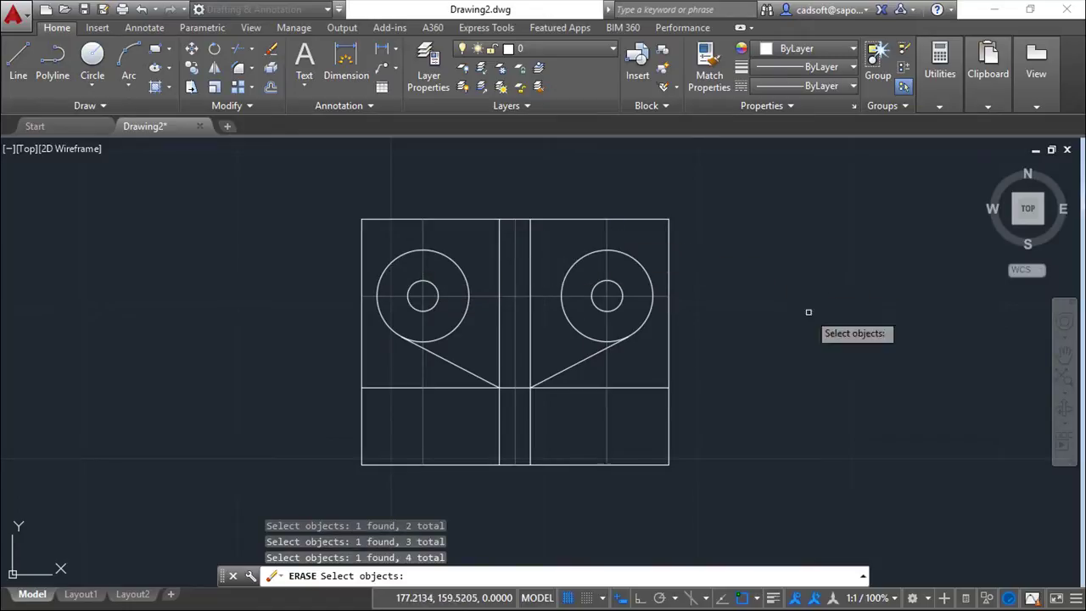
key("Return")
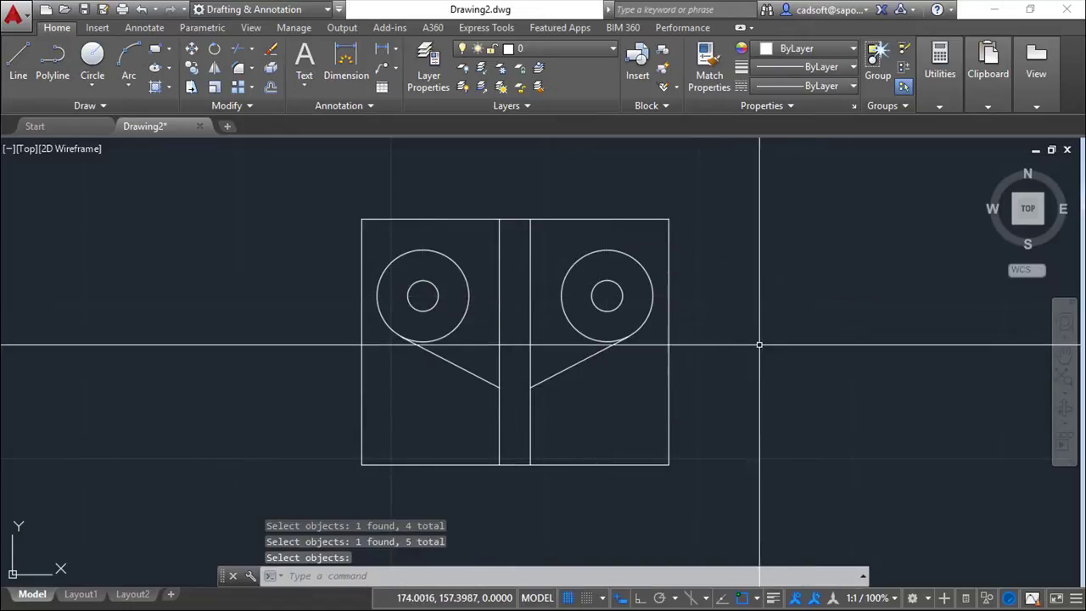
key("Escape")
key("Escape")
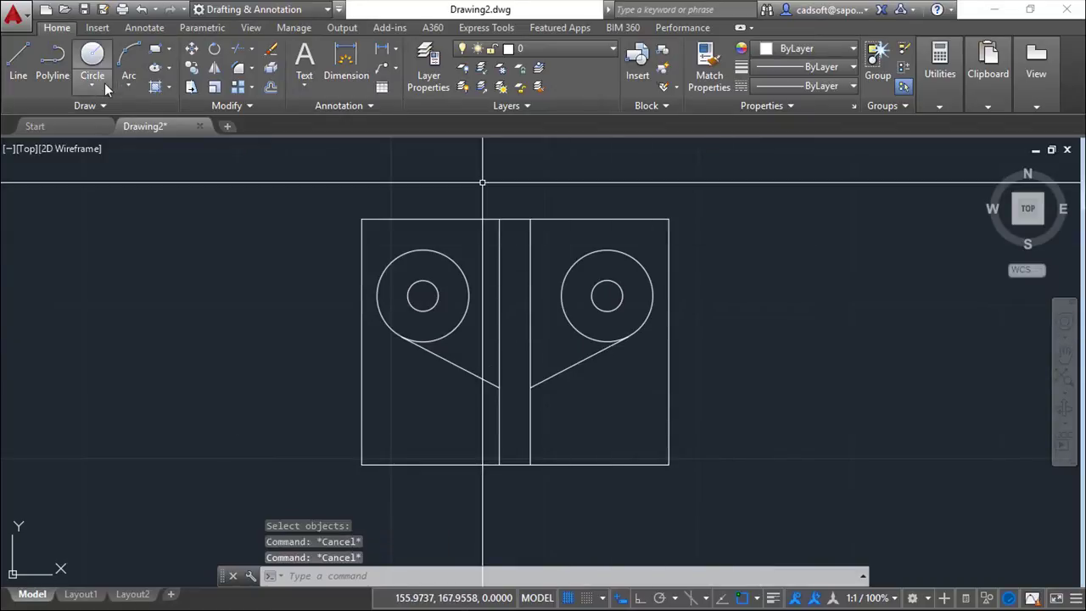
Draw a radius-20 circle tangent to both outer circles using Tan, Tan, Radius.
left_click(94, 88)
left_click(140, 248)
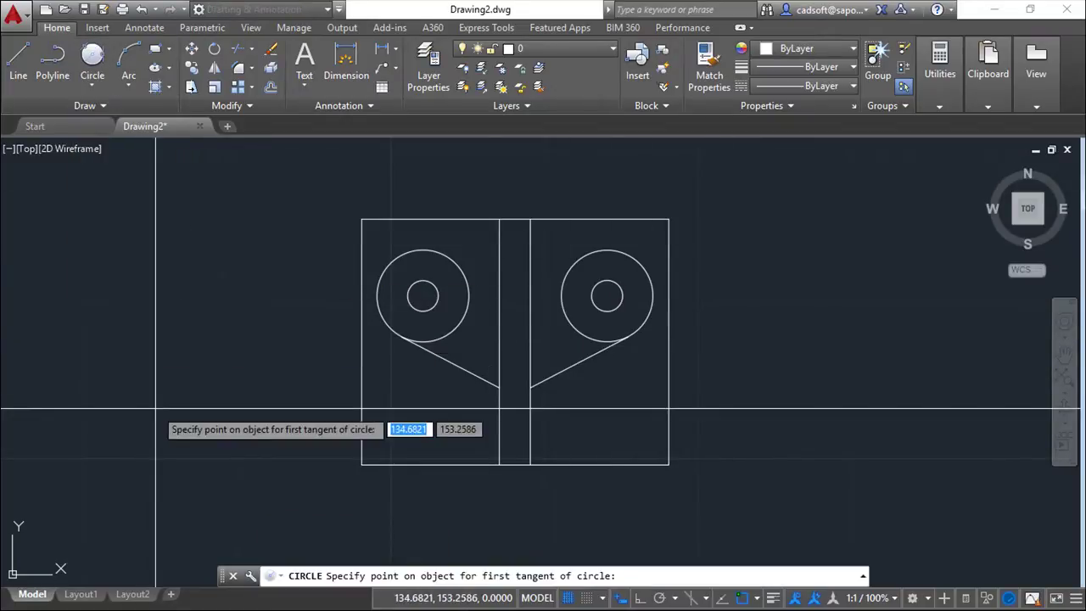
left_click(455, 257)
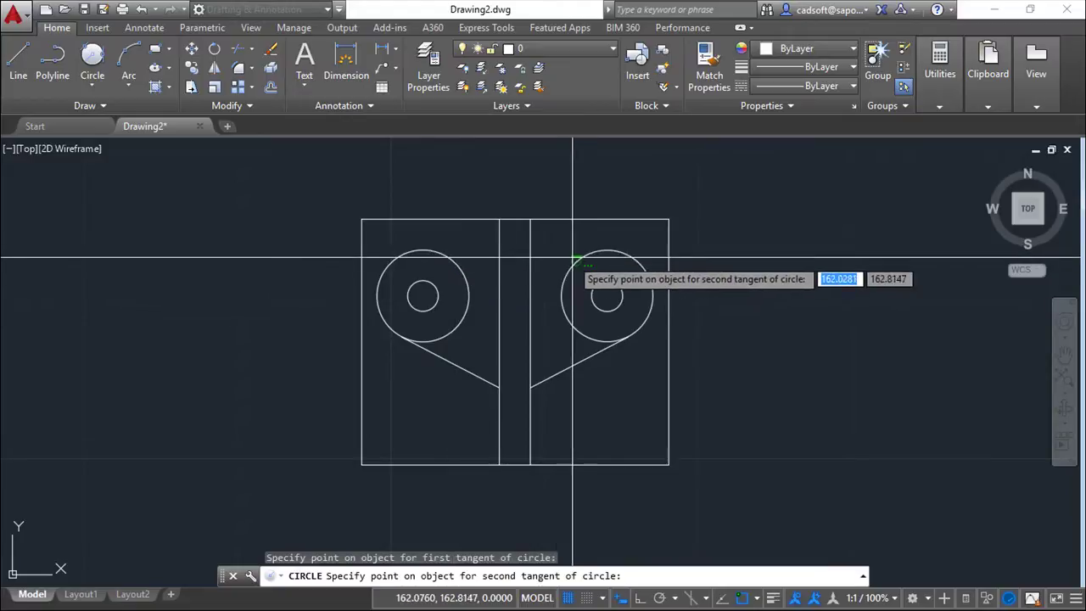
left_click(584, 256)
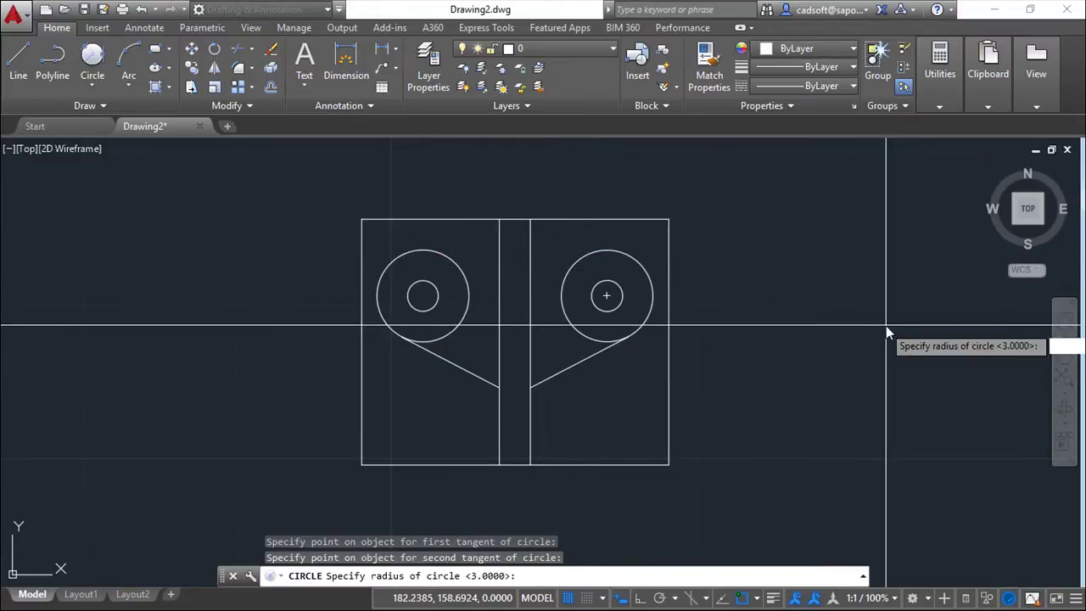
type("20")
key("Return")
key("Escape")
key("Escape")
key("Escape")
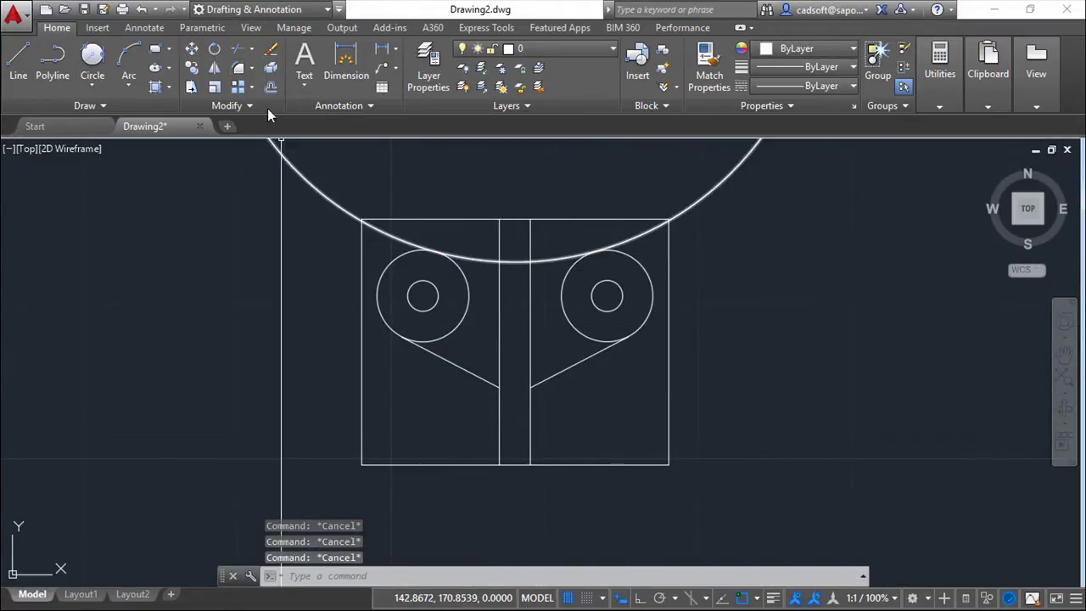
Trim the inner left circle portion and both slot lines between the curve and the V.
left_click(241, 52)
left_click(722, 476)
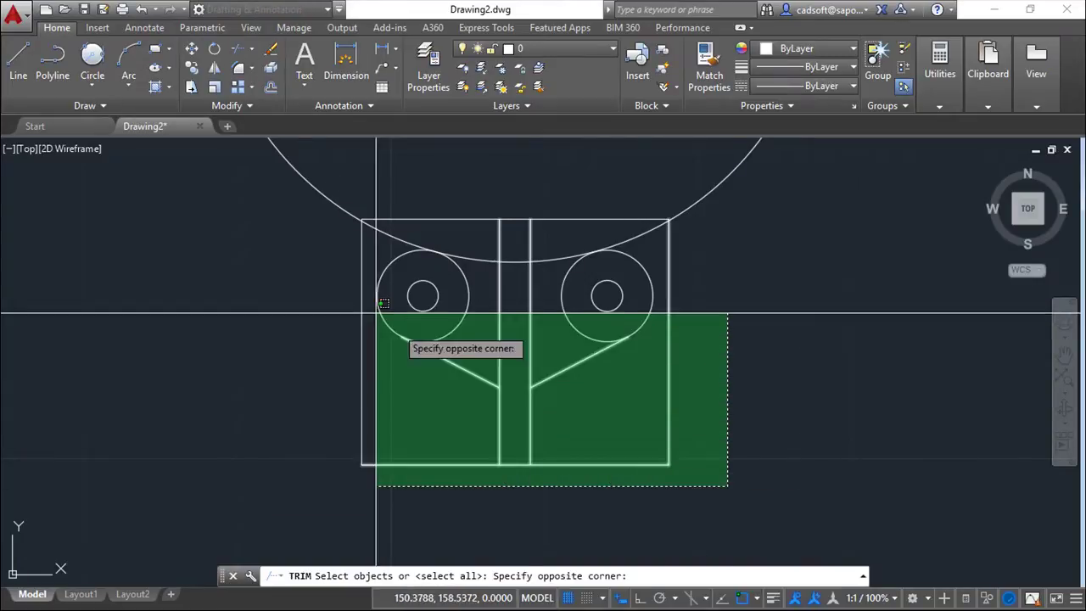
left_click(271, 160)
key("Return")
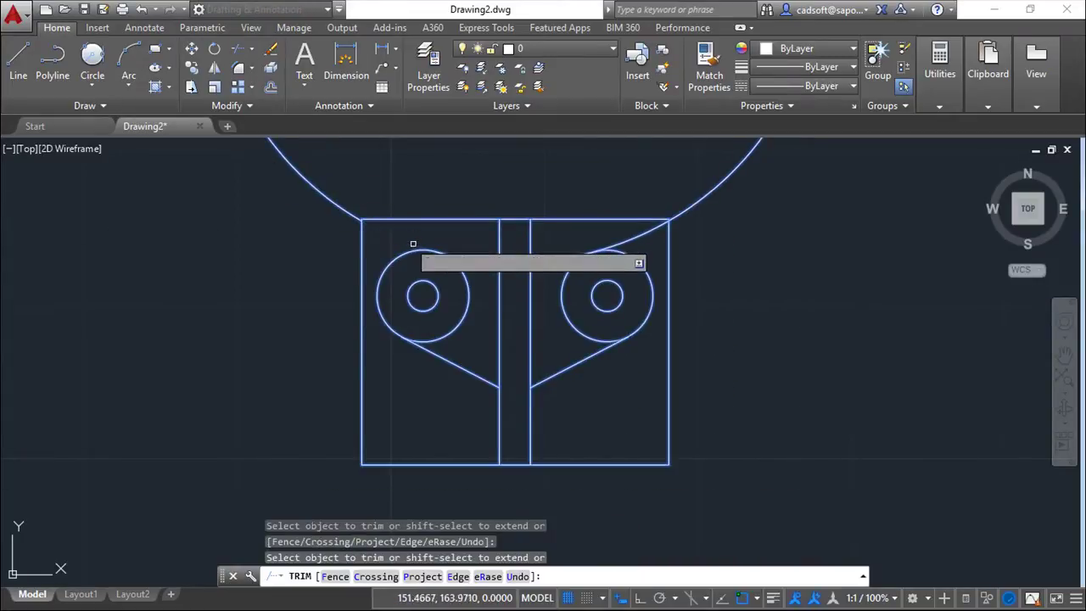
left_click(453, 268)
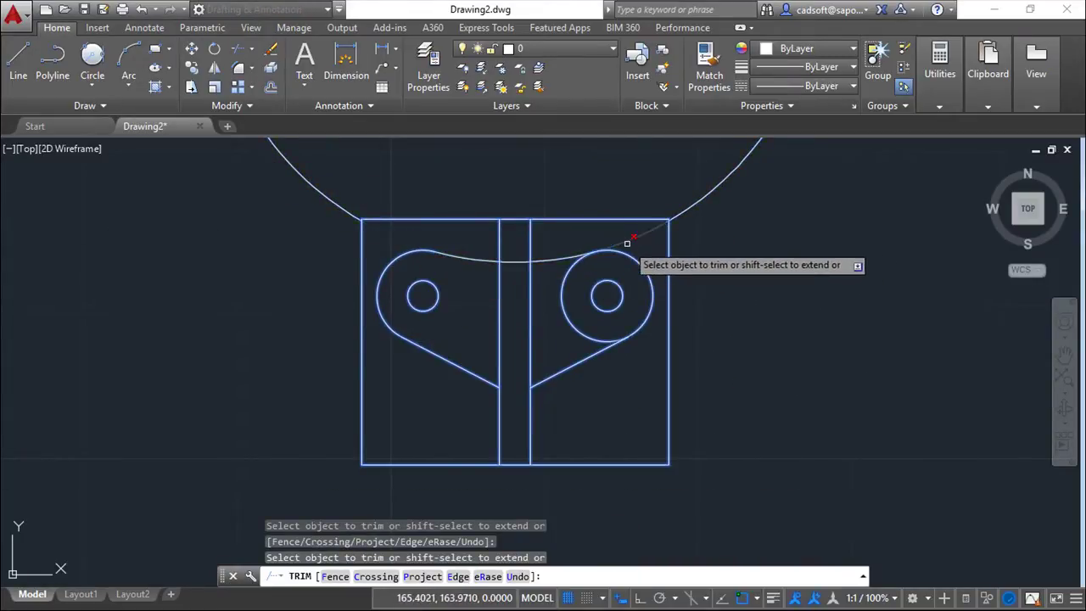
left_click(531, 367)
left_click(501, 358)
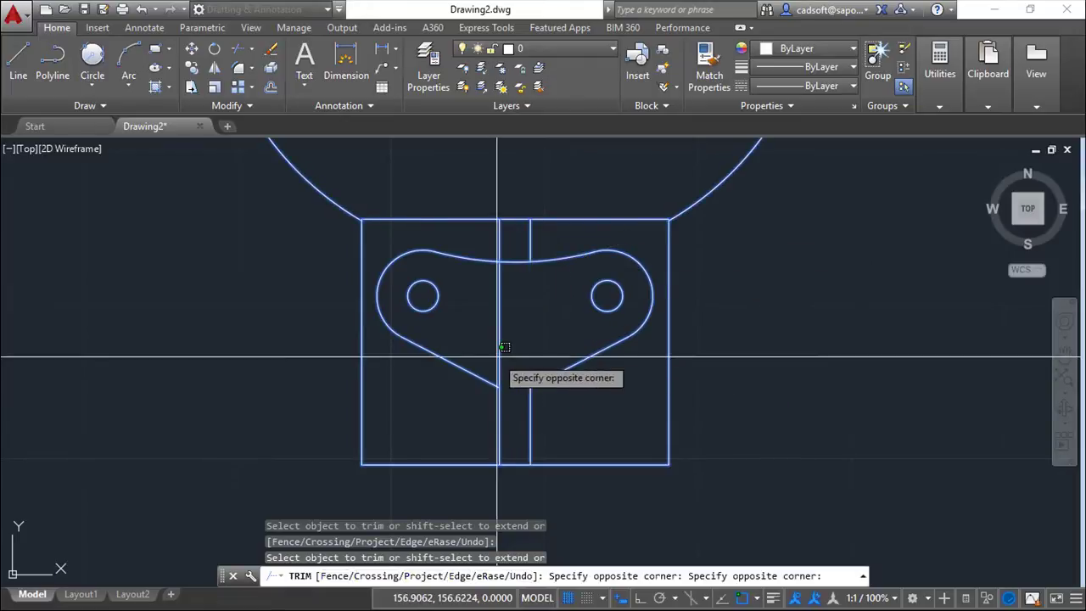
key("Escape")
key("Escape")
key("Escape")
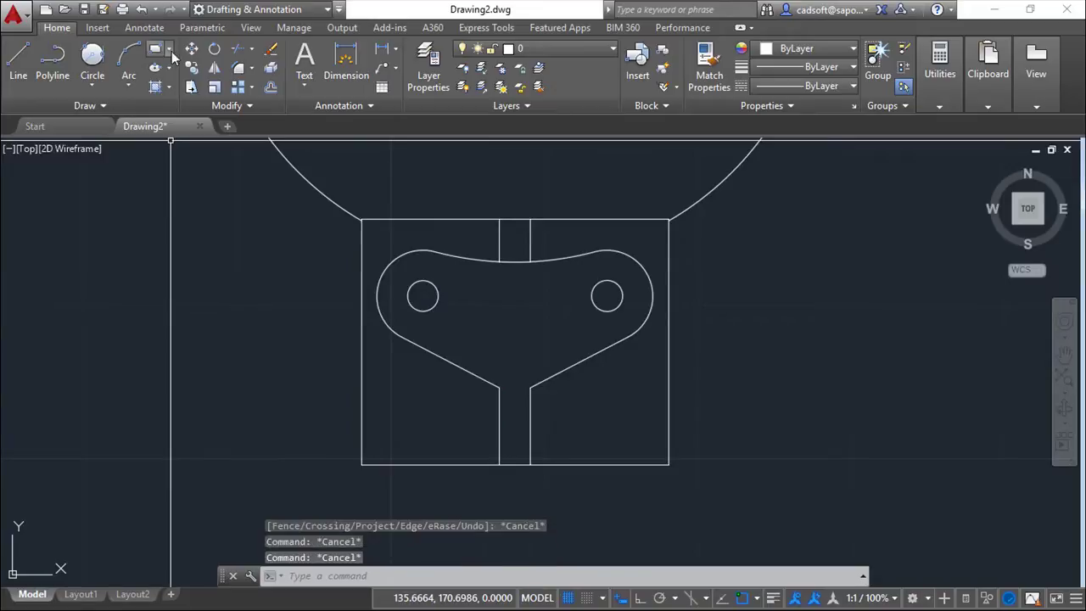
Erase the leftover top arc and short slot stubs.
type("e")
key("Return")
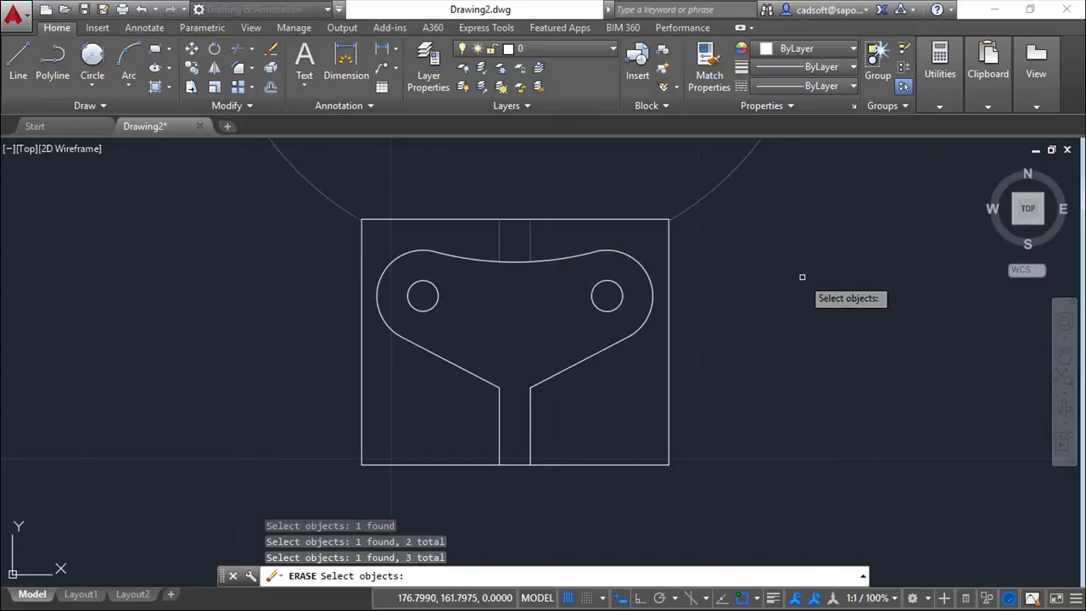
key("Return")
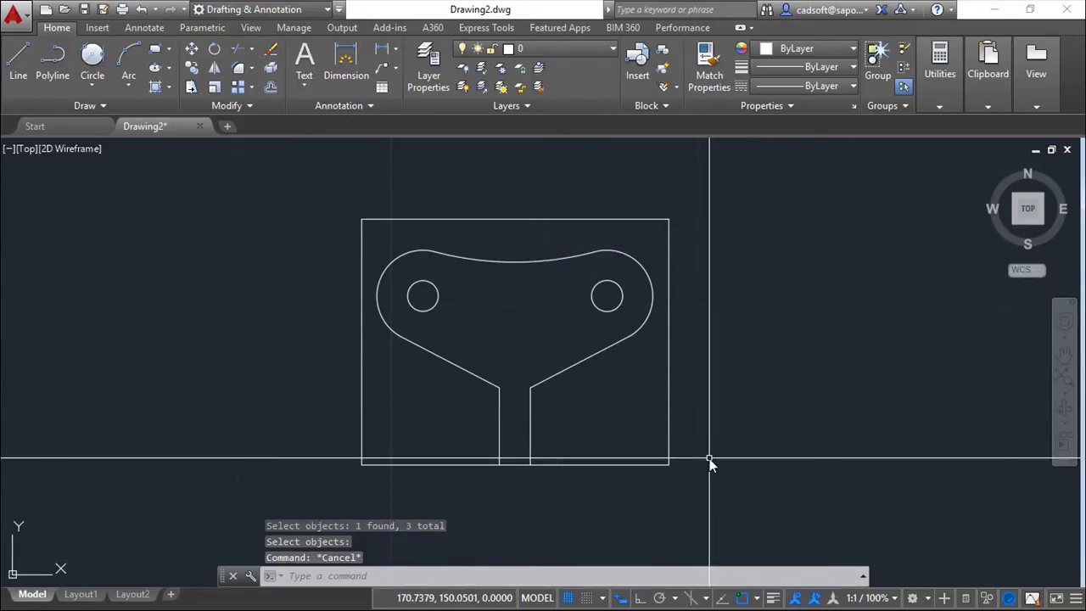
Join the plate's right, top, bottom and left edges into one polyline with PEDIT.
type("pedit")
key("Return")
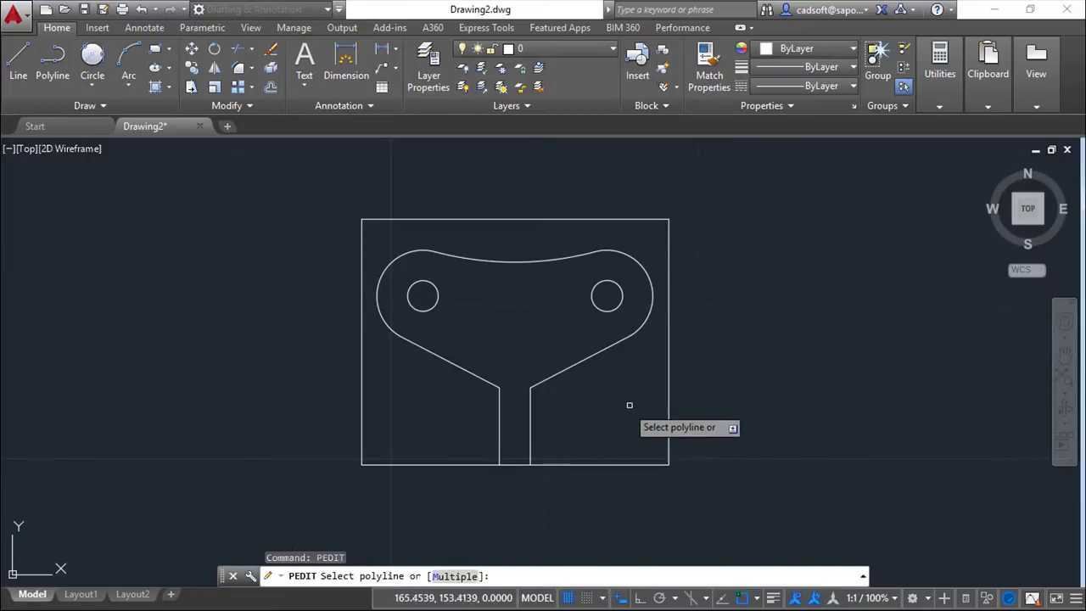
left_click(667, 408)
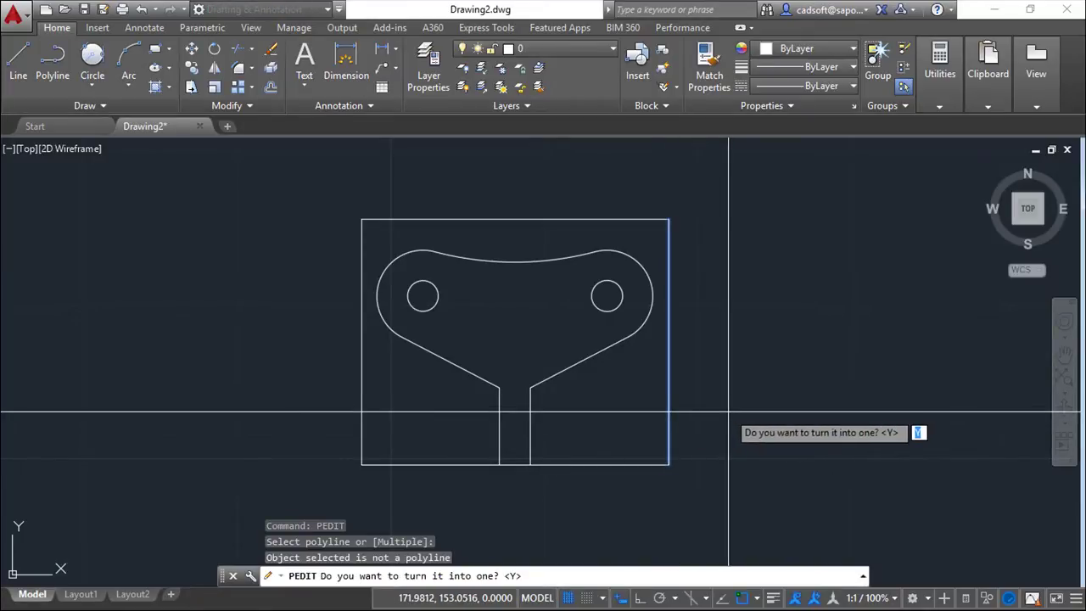
key("Return")
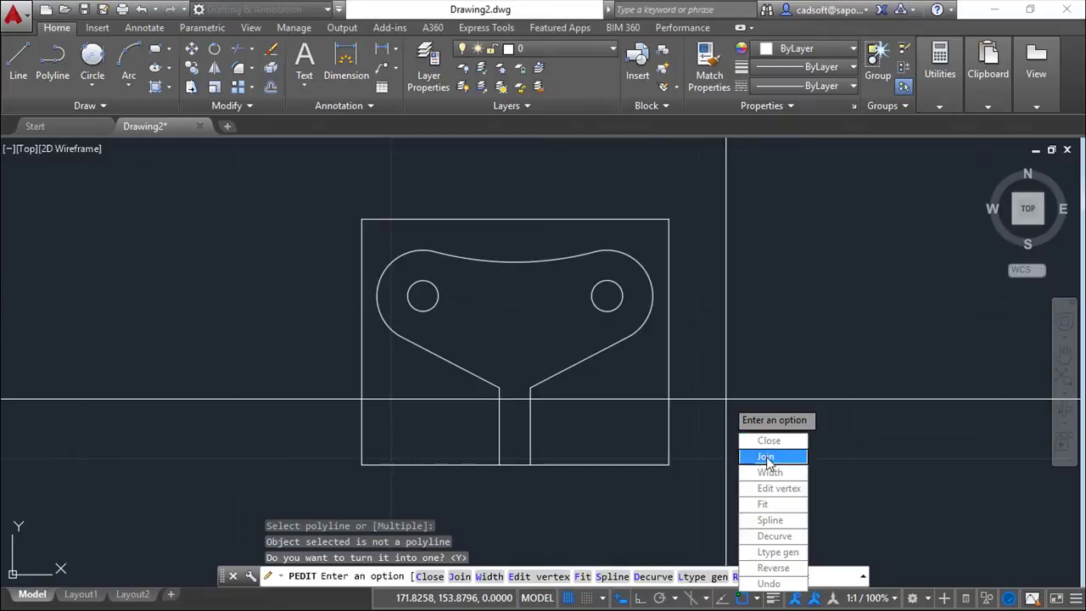
left_click(768, 459)
left_click(567, 219)
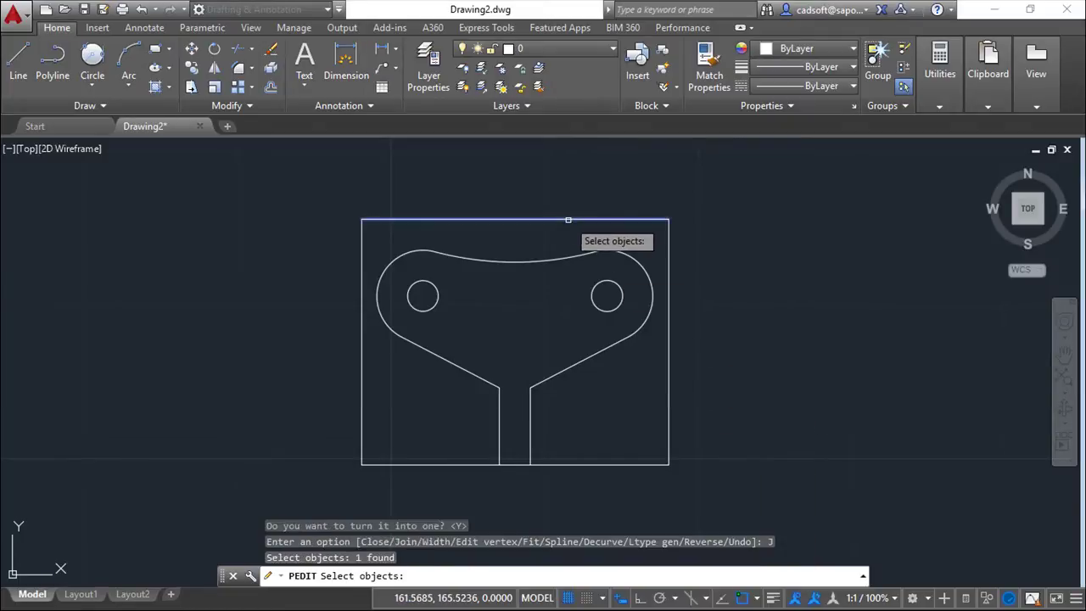
left_click(613, 464)
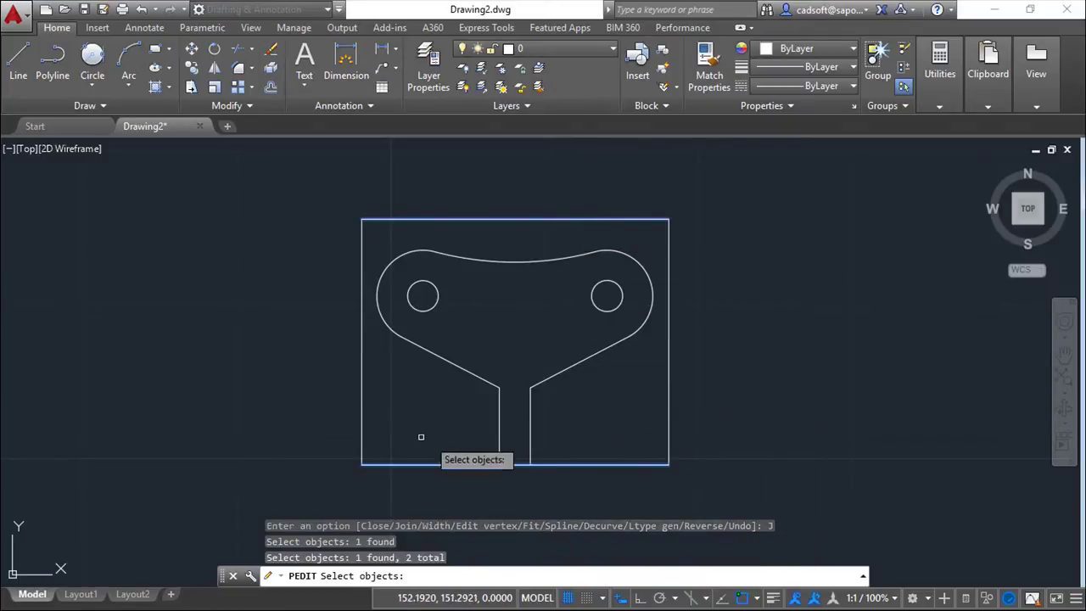
left_click(361, 422)
right_click(308, 450)
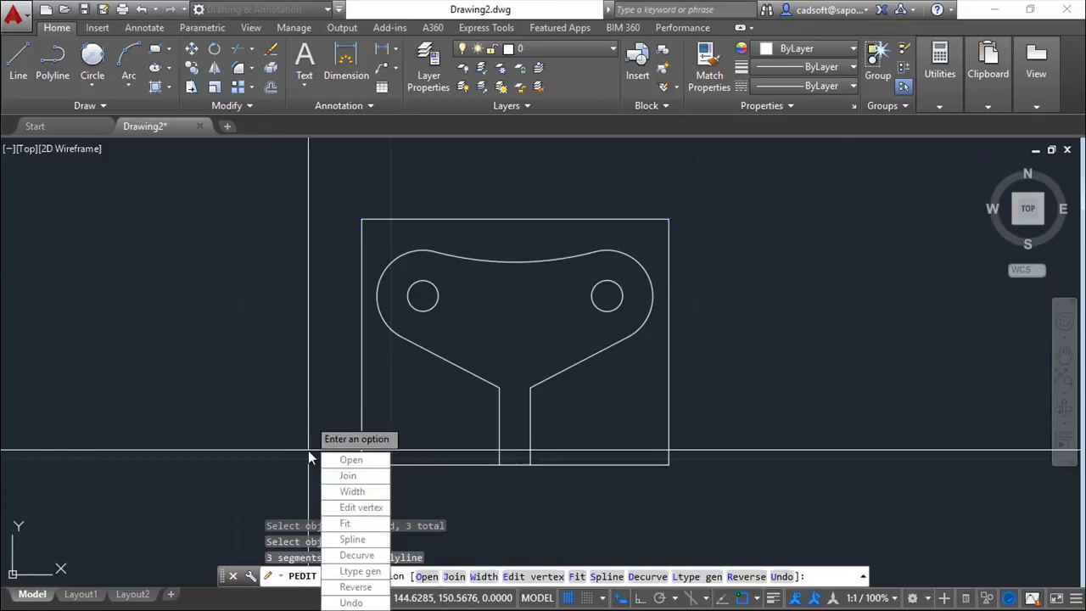
key("Escape")
key("Escape")
key("Escape")
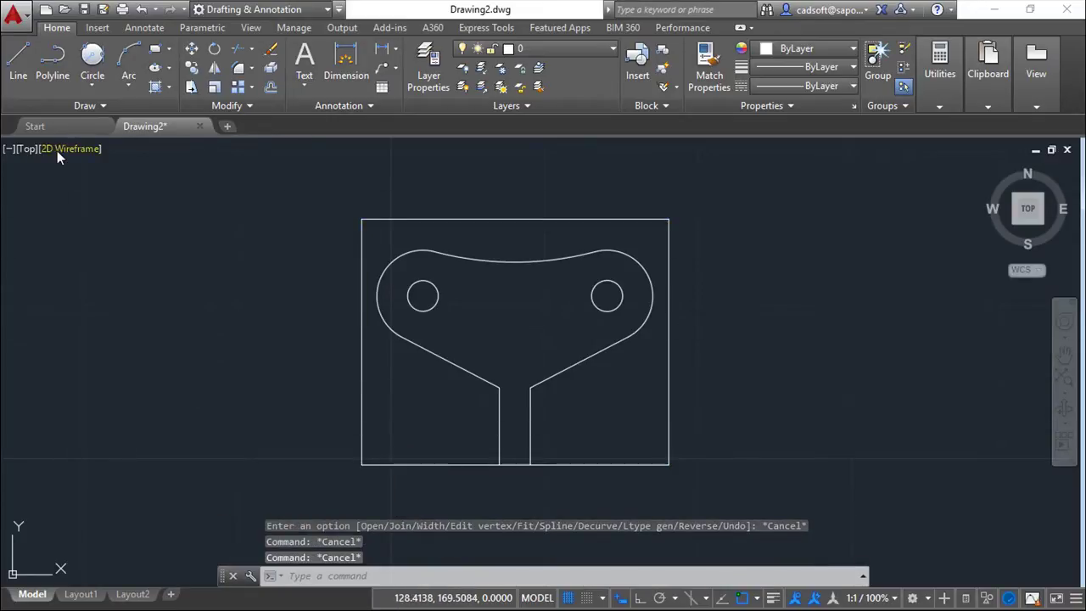
Apply the Shades of Gray visual style and the SW Isometric view.
left_click(58, 150)
left_click(106, 293)
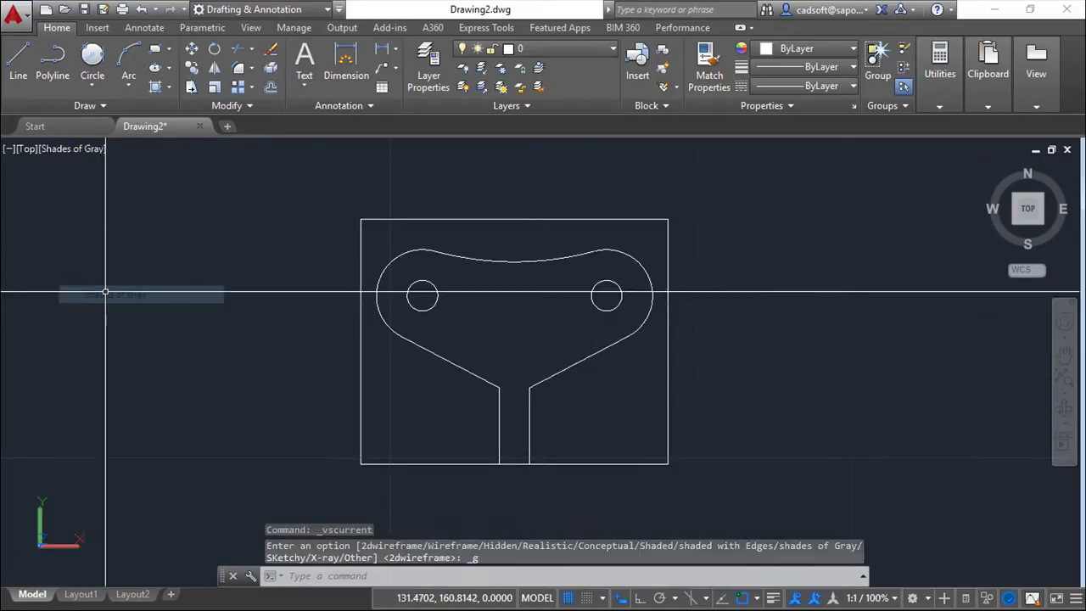
left_click(26, 149)
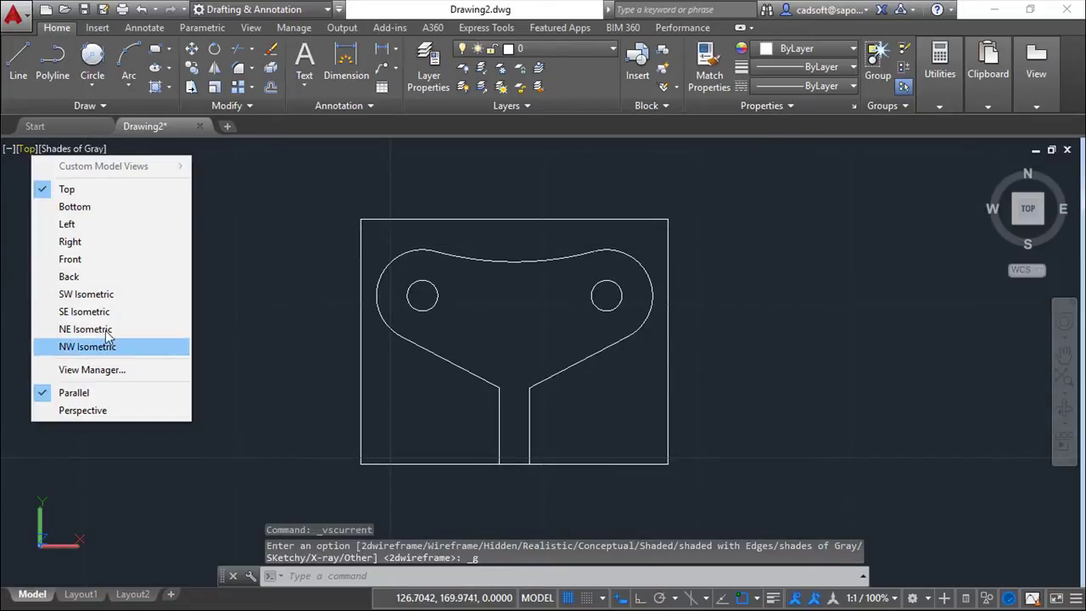
left_click(106, 294)
Frame the part in the view and switch to the 3D Modeling workspace.
middle_click_drag(580, 387, 461, 280)
scroll(552, 306, "up", 4)
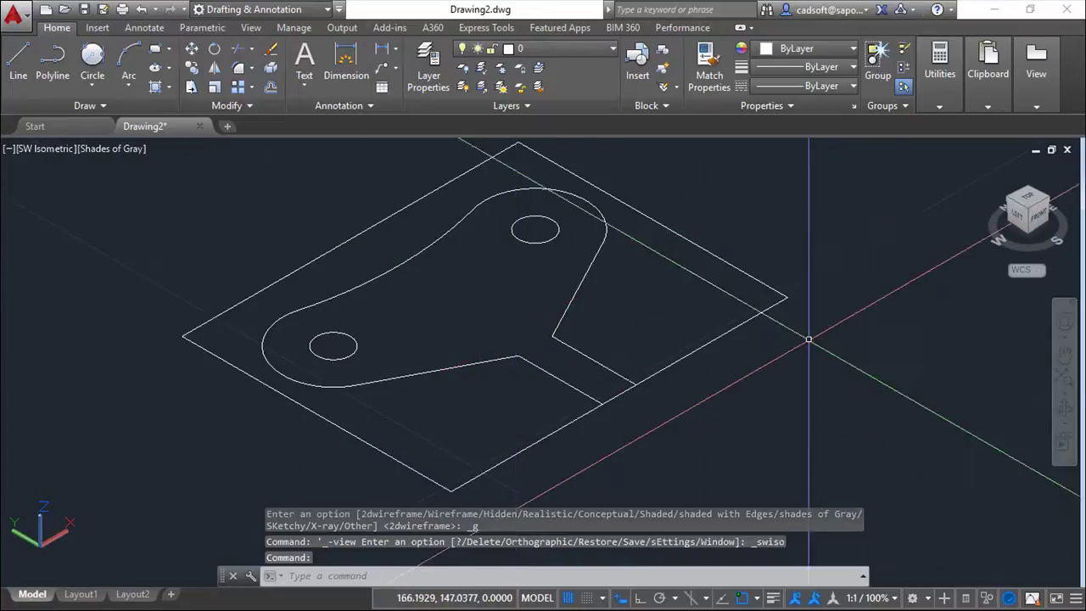
middle_click_drag(897, 296, 912, 320)
key("Escape")
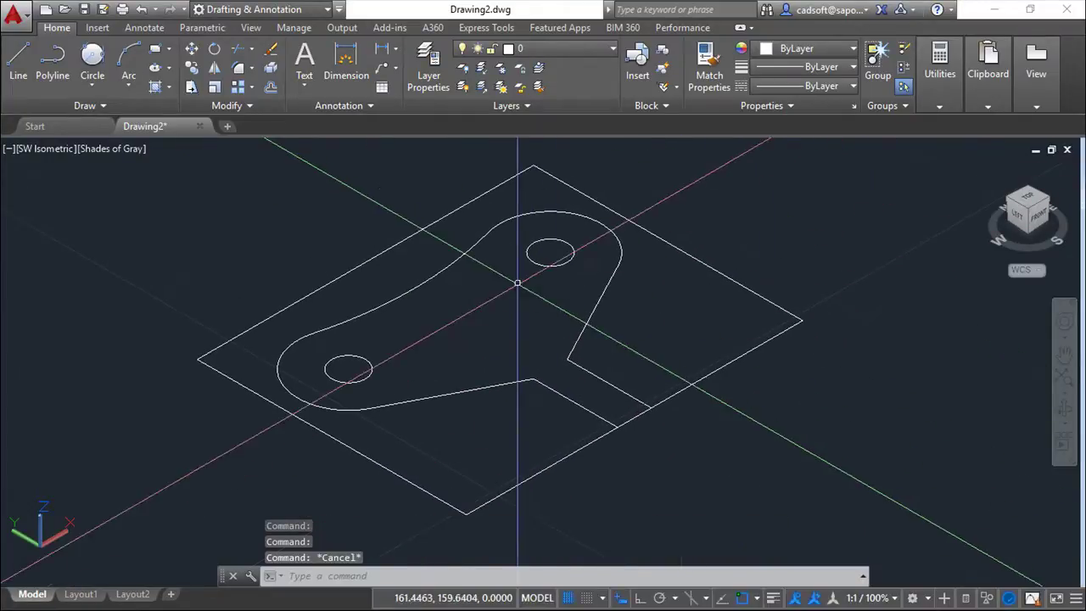
left_click(328, 9)
left_click(231, 65)
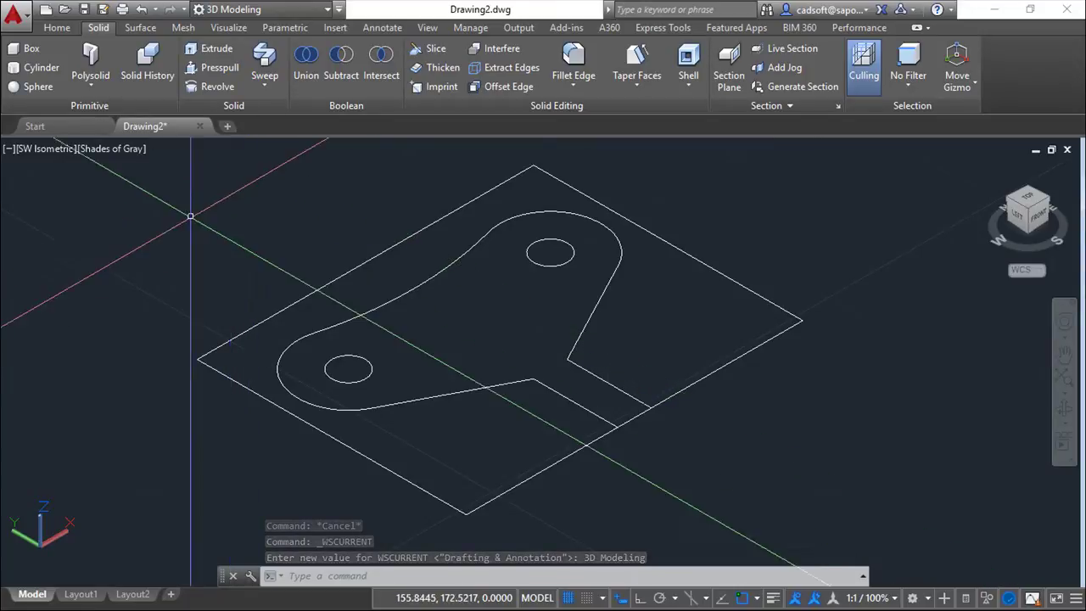
Presspull the hook profile area up 4 units into a solid.
left_click(211, 69)
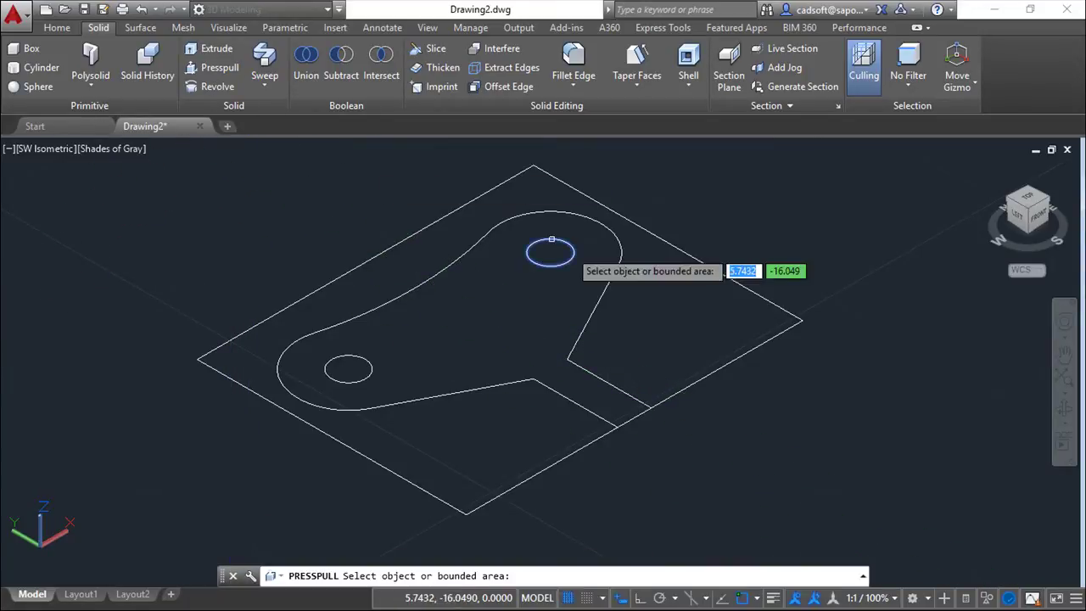
left_click(499, 298)
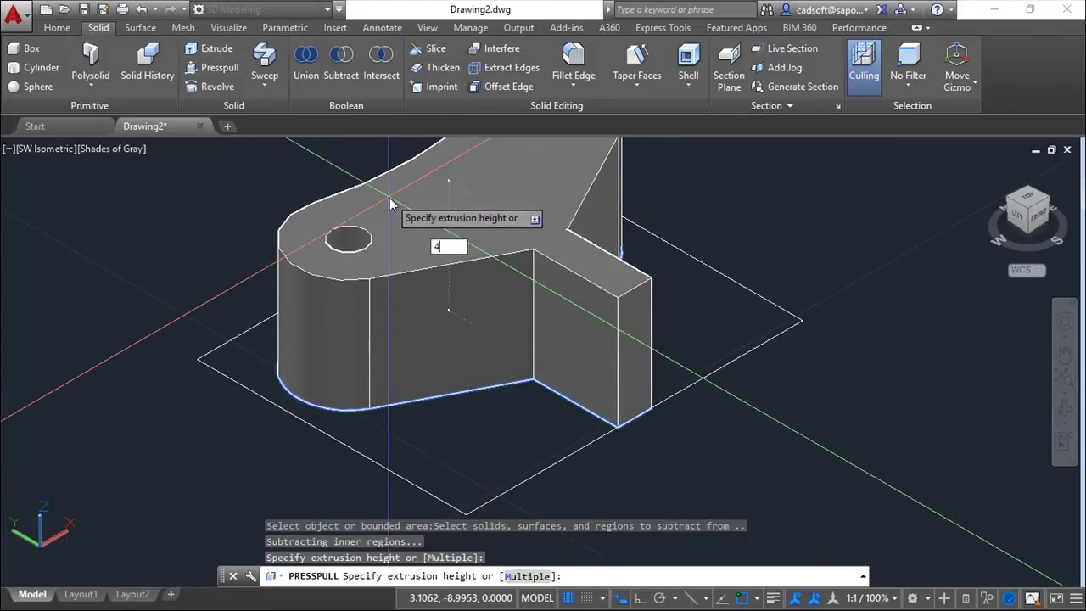
key("Return")
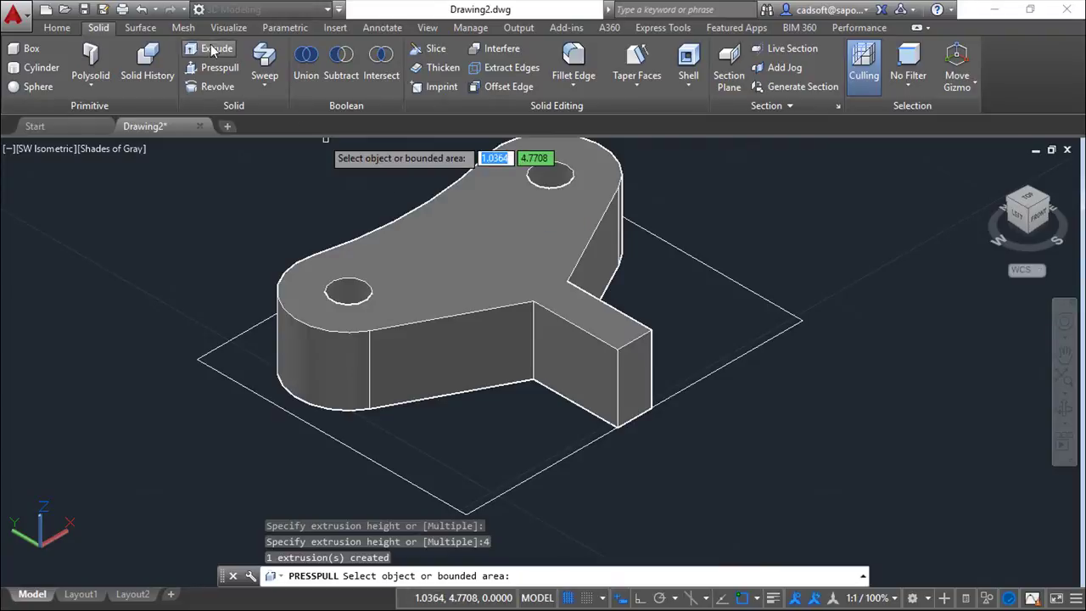
Extrude the outer rectangle 2 units into the base slab.
left_click(212, 53)
left_click(697, 265)
right_click(836, 235)
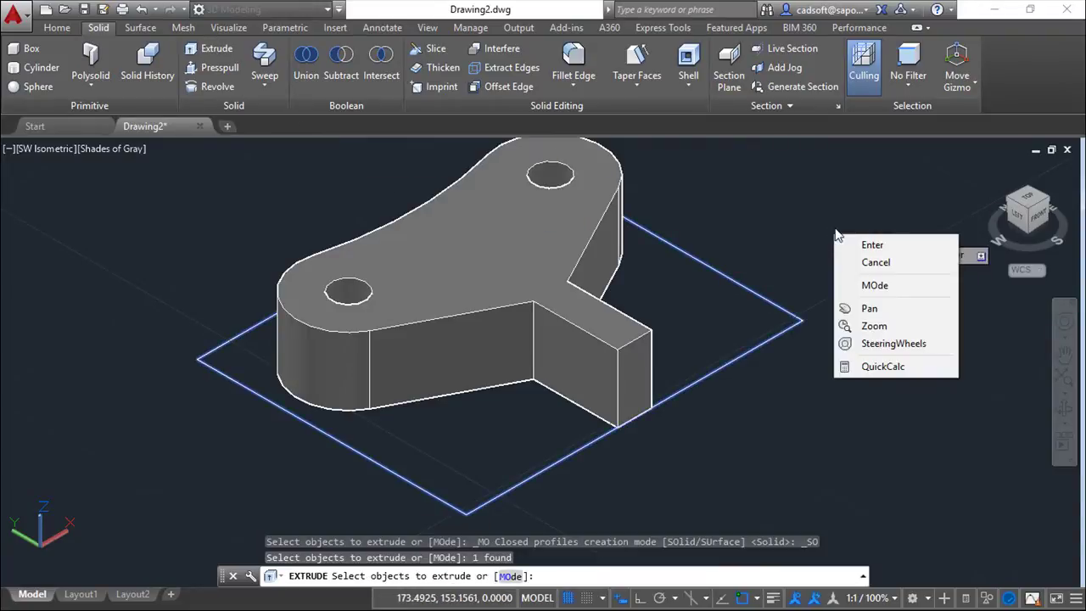
left_click(890, 246)
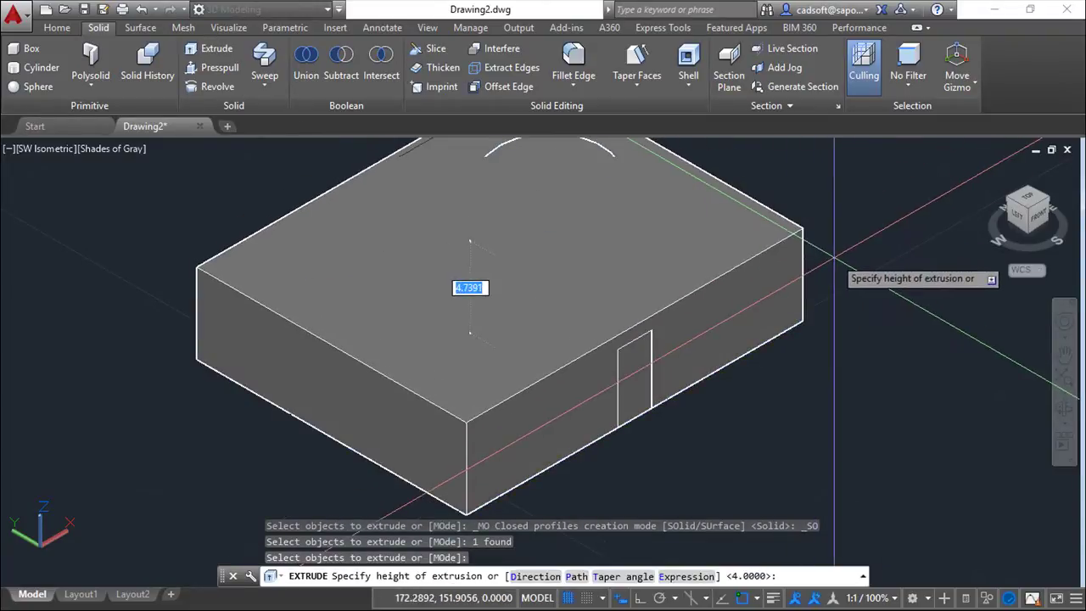
type("2")
key("Return")
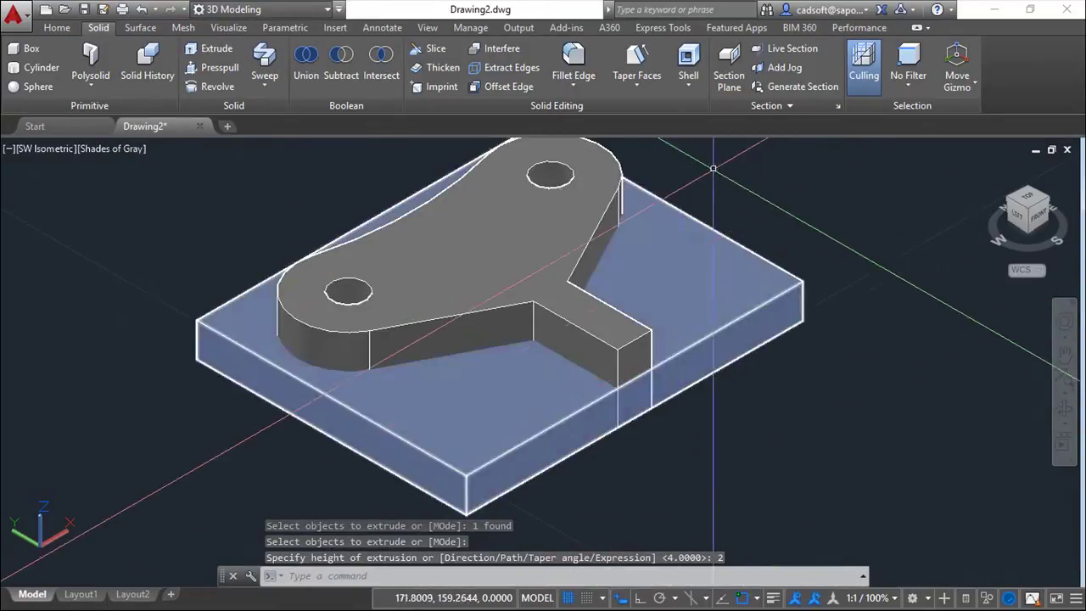
left_click(57, 28)
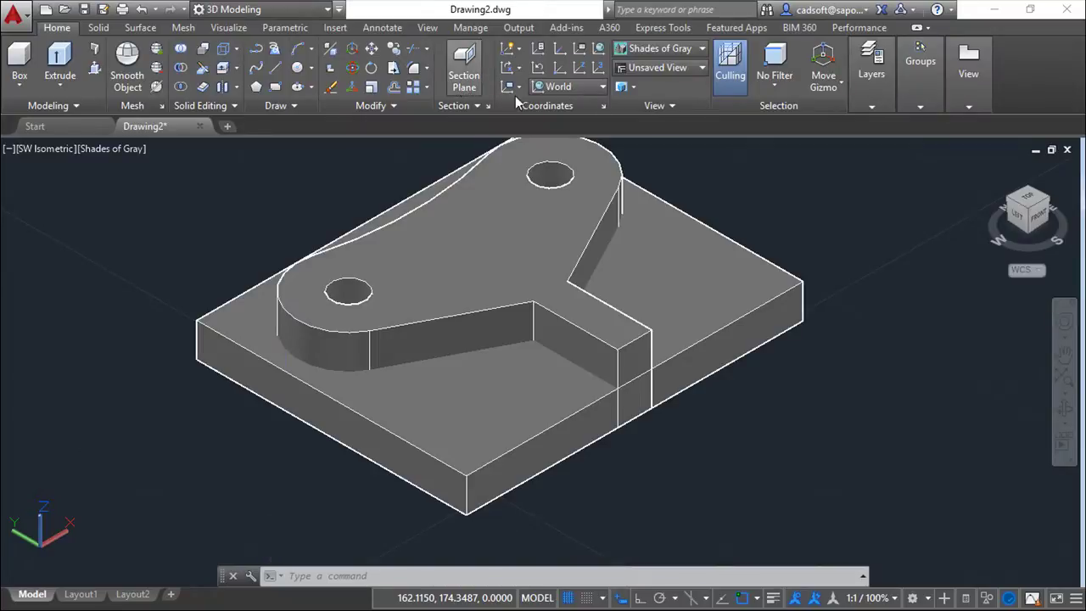
Select the base slab and hook solids and set their layer to 1 in the Properties palette.
left_click(872, 102)
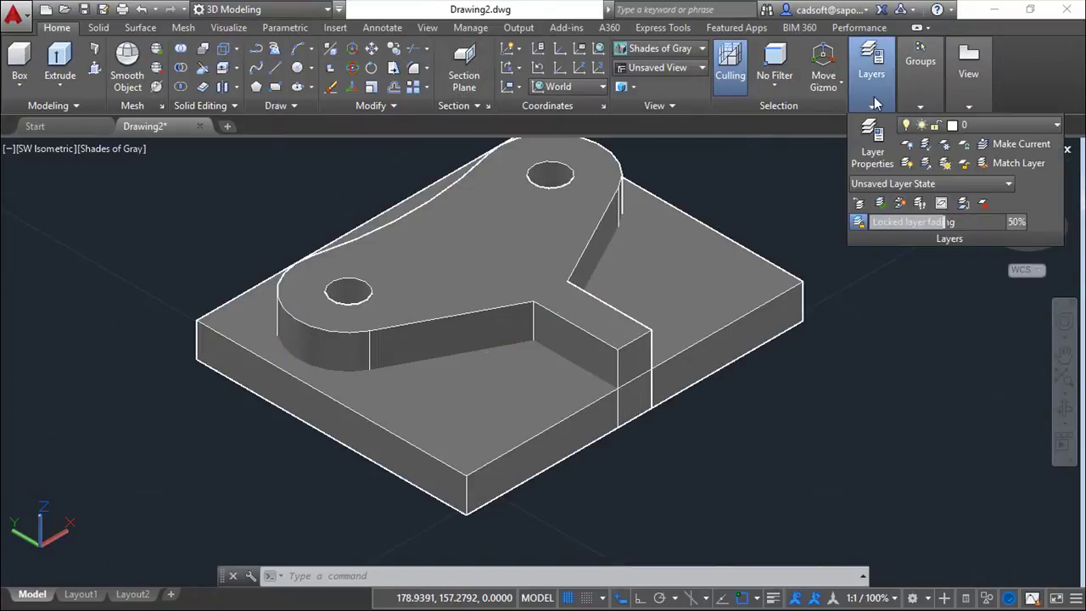
left_click(535, 235)
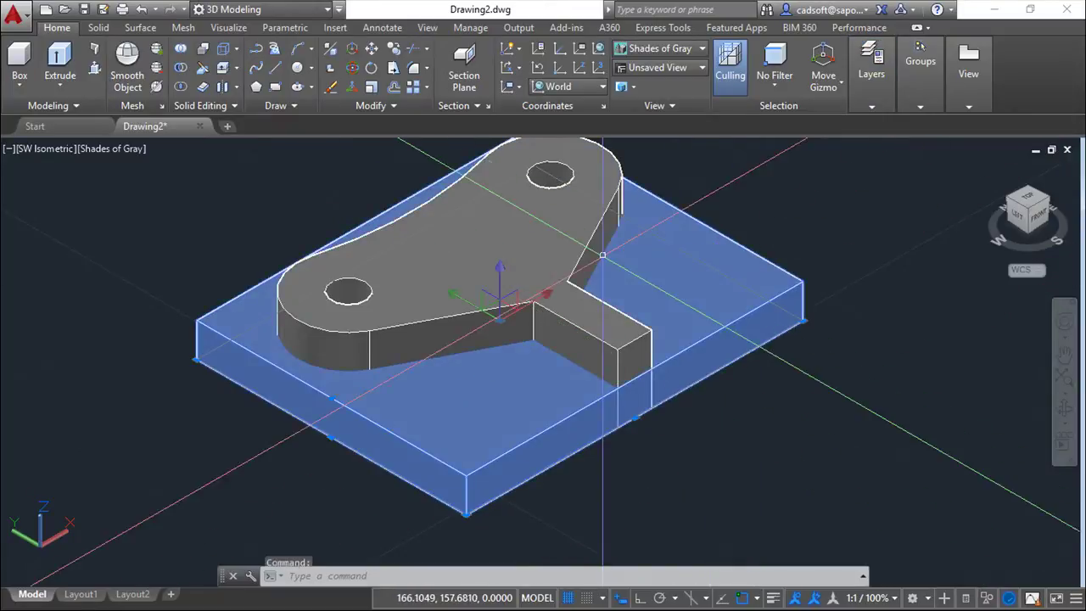
left_click(534, 234)
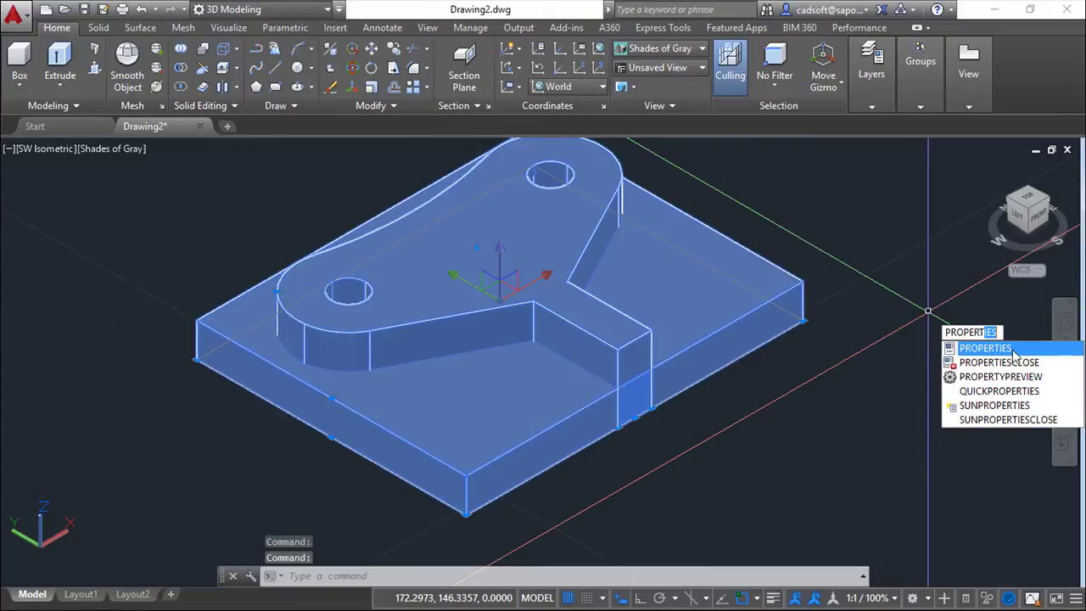
left_click(1015, 353)
left_click(946, 158)
left_click(1012, 161)
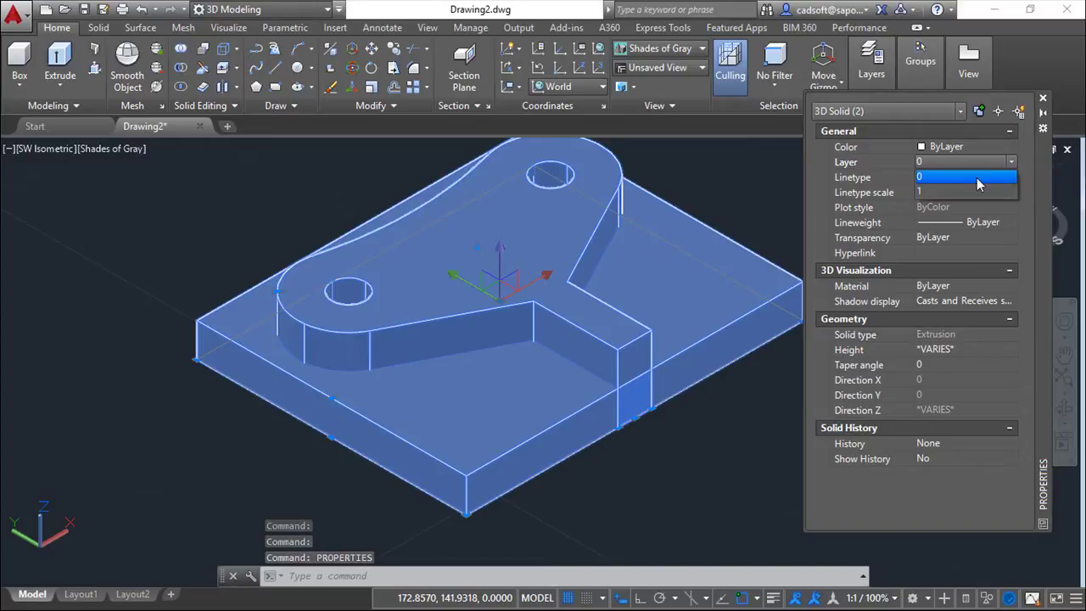
left_click(948, 192)
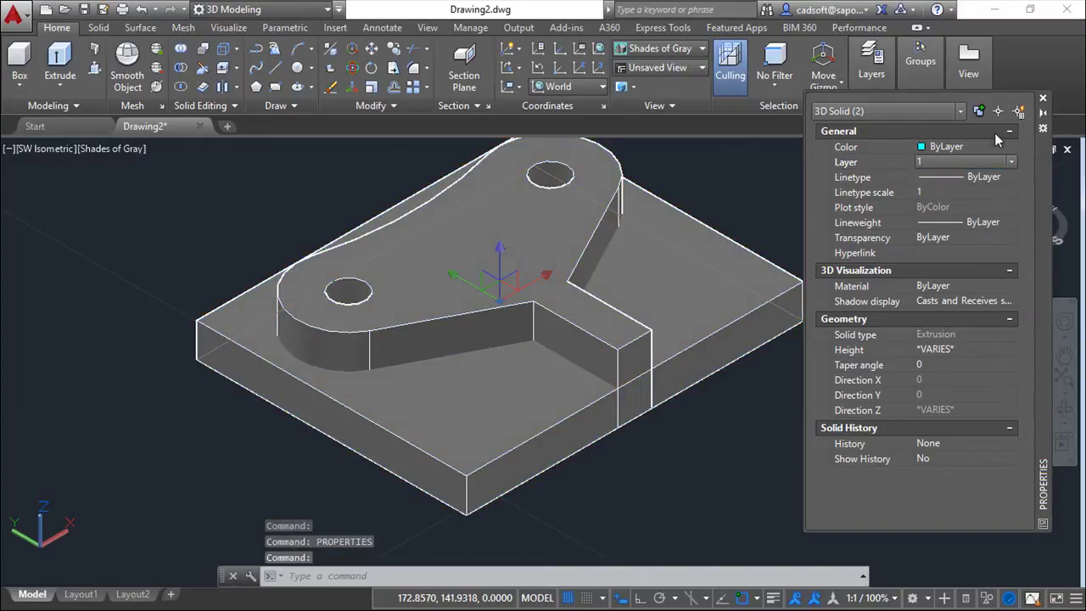
left_click(1044, 99)
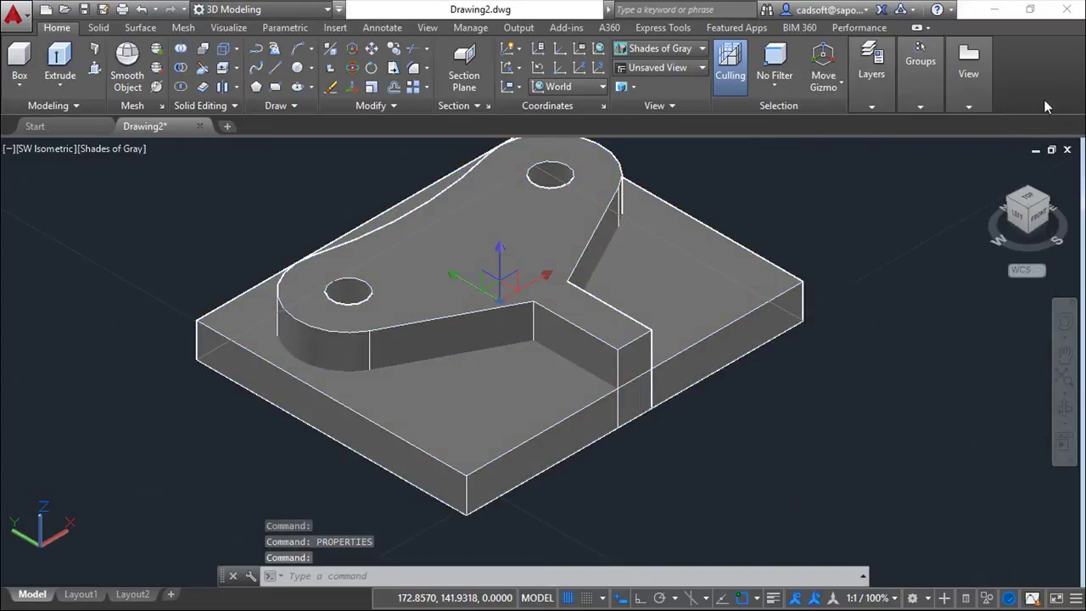
left_click(878, 99)
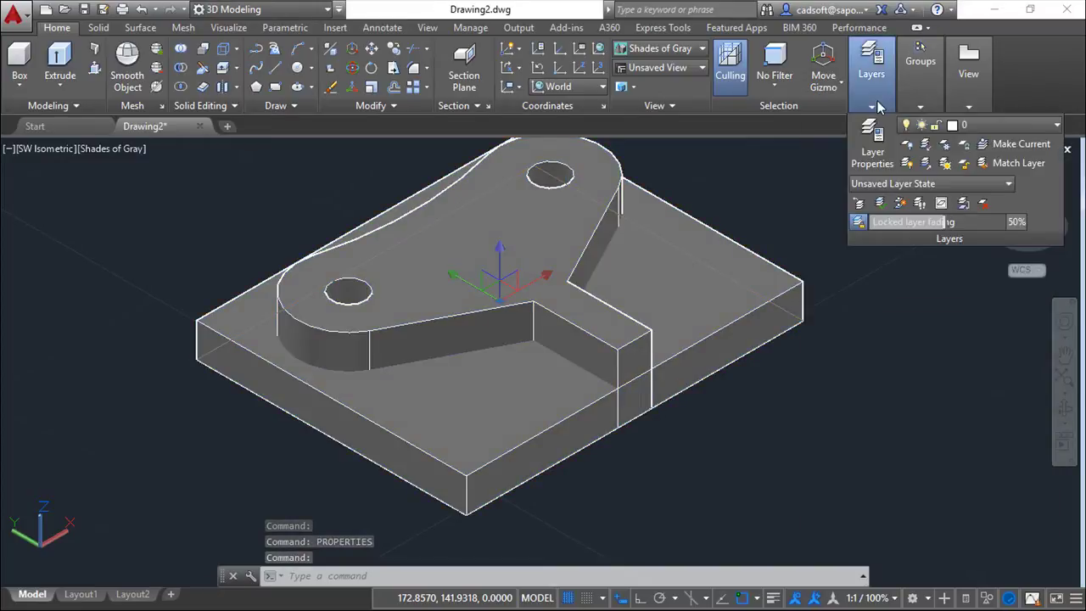
left_click(1058, 130)
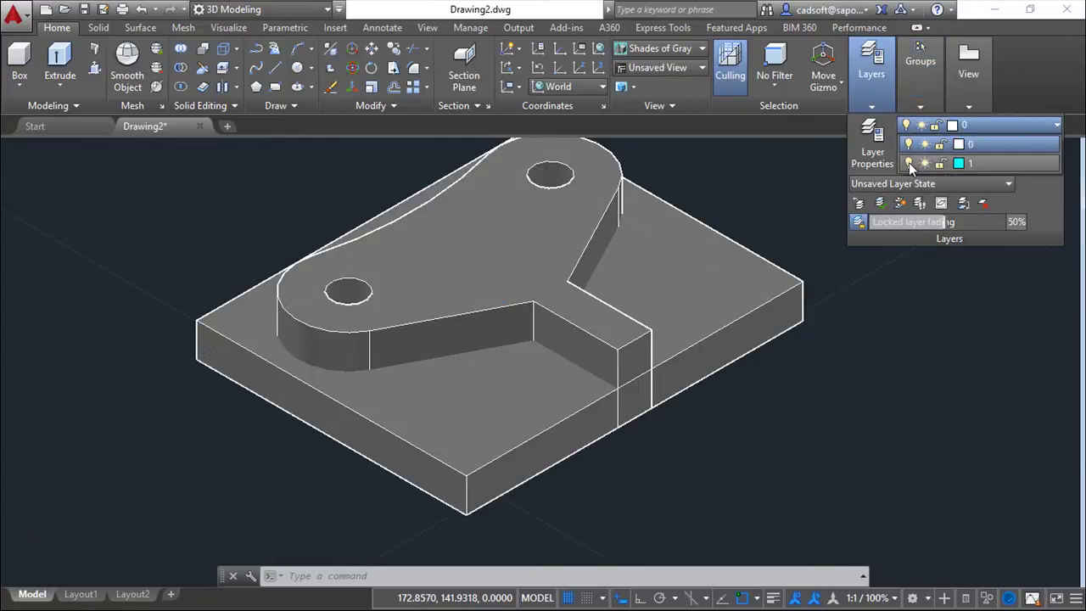
Switch layer 1 off in the layer list to hide both solids.
left_click(910, 164)
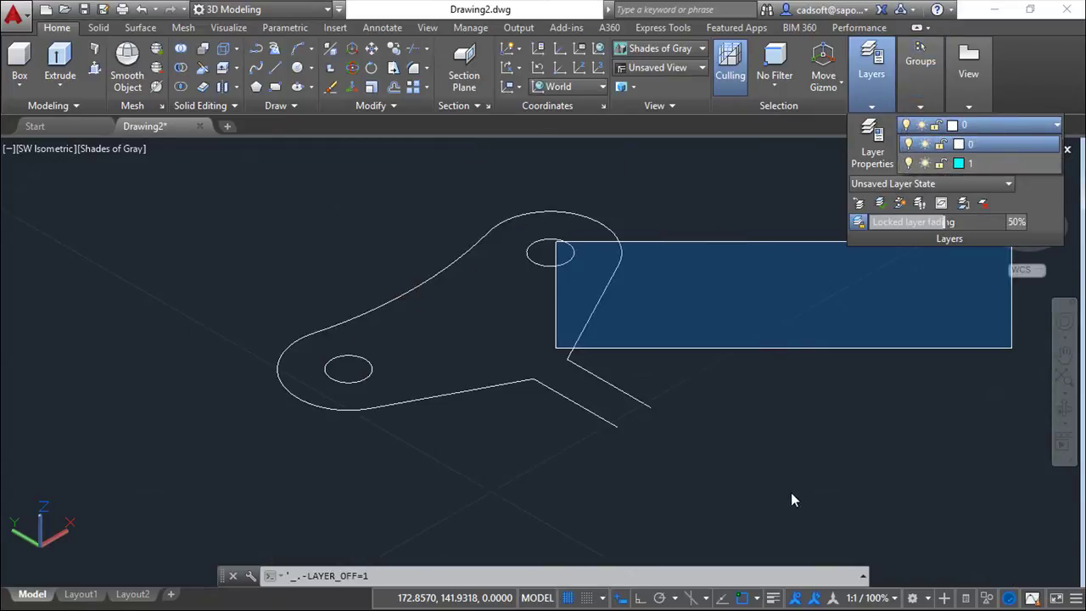
left_click(840, 456)
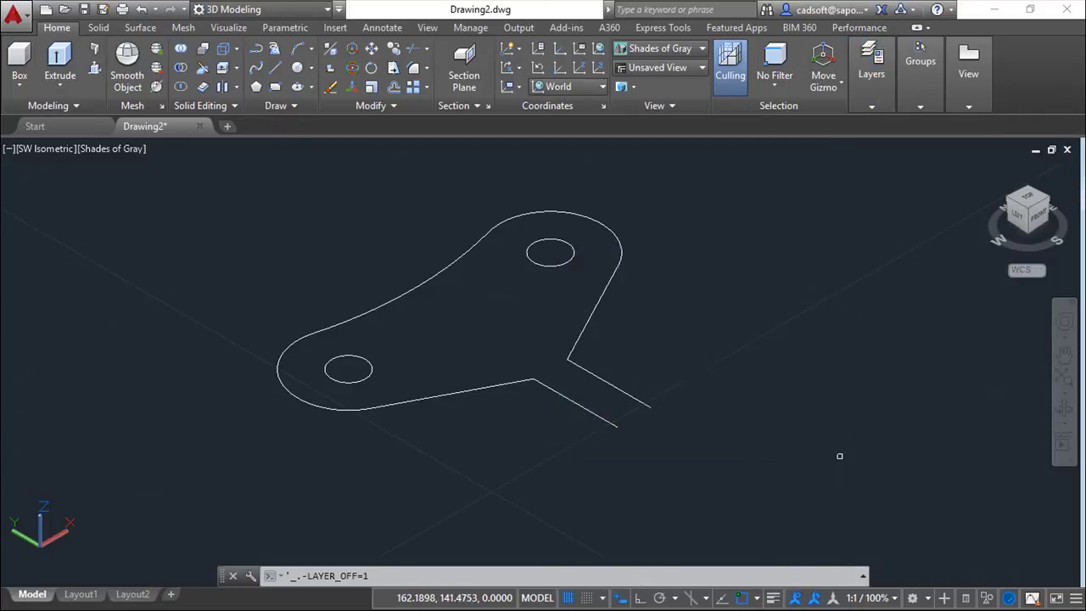
key("Escape")
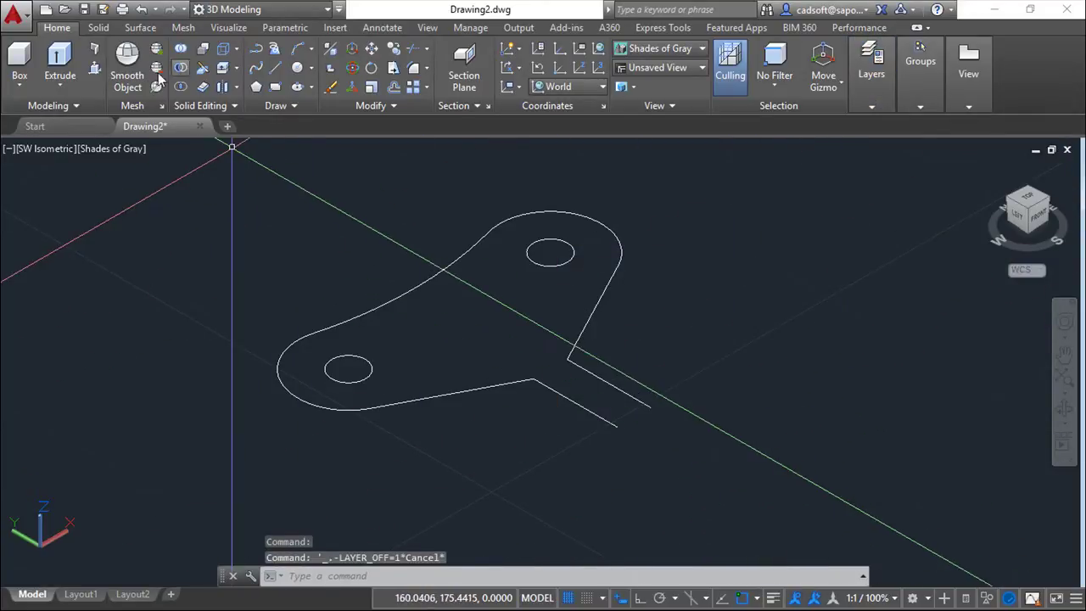
Start an extrusion from the Solid tab, then cancel it.
left_click(95, 28)
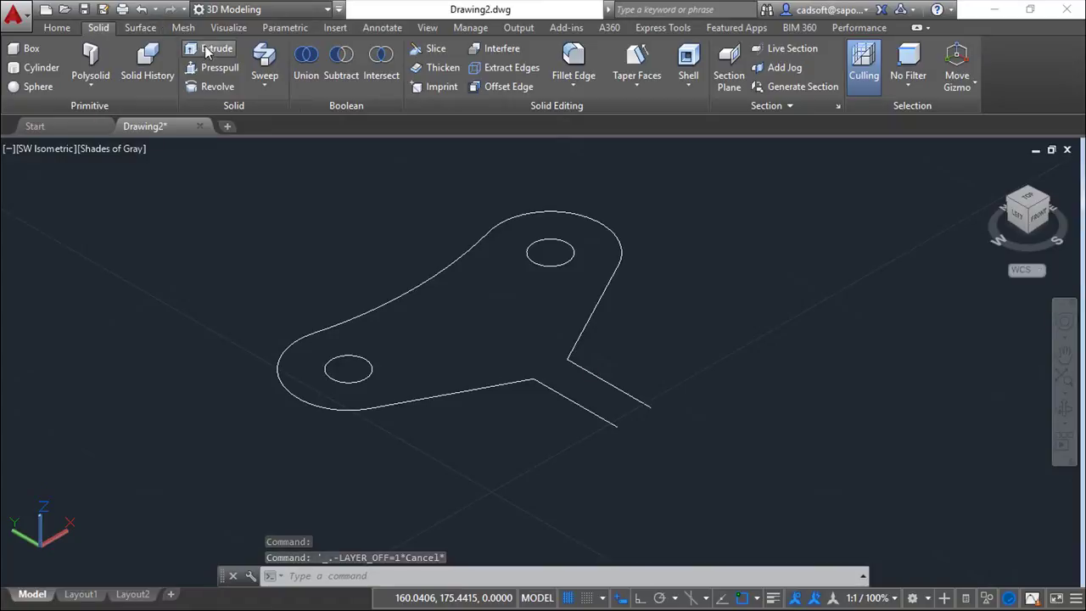
left_click(205, 52)
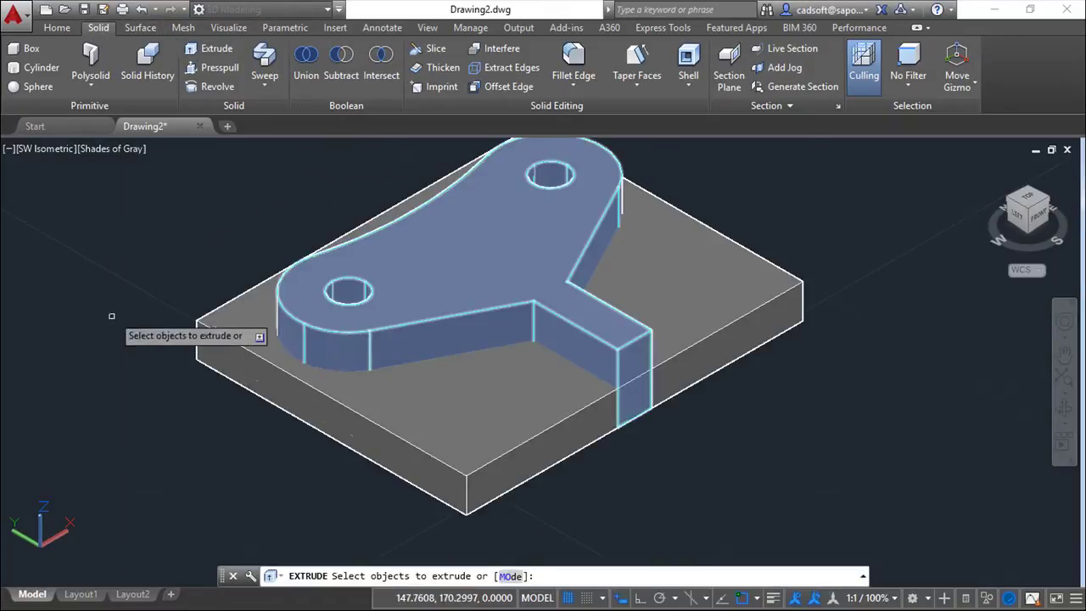
key("Escape")
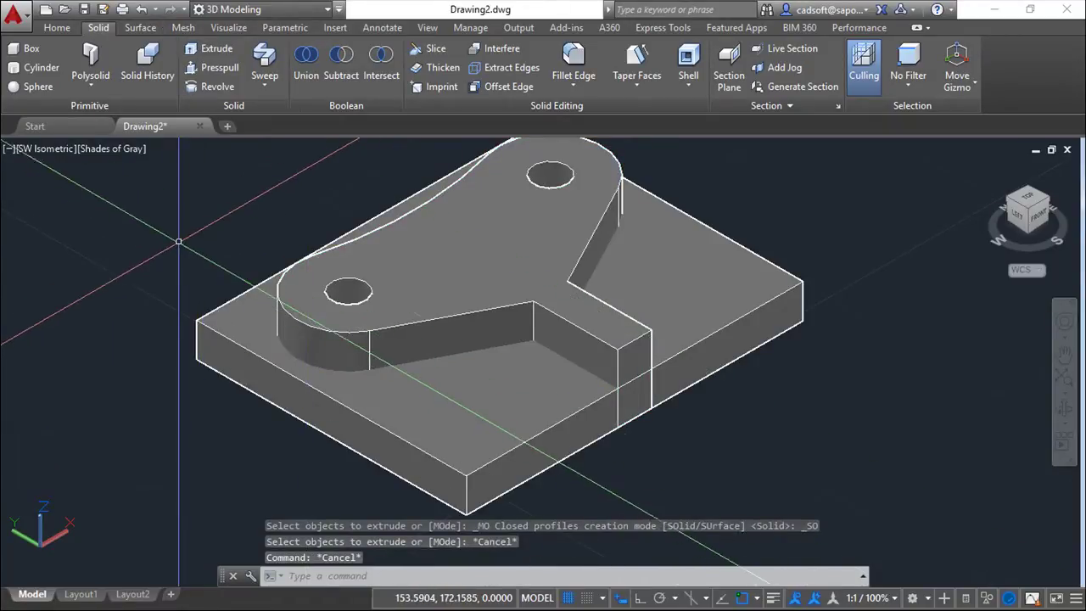
key("Escape")
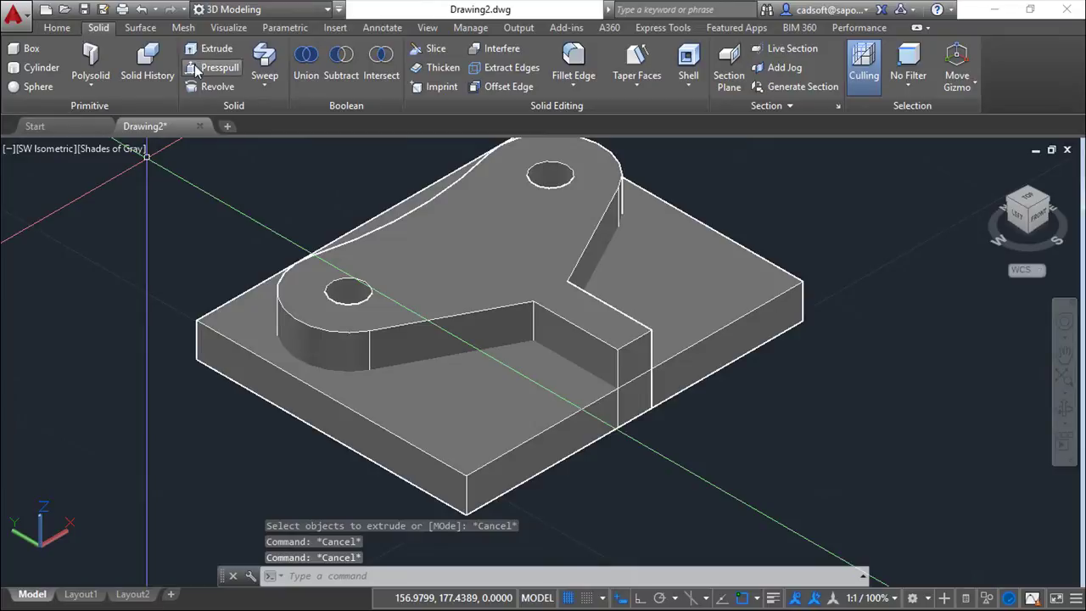
Turn layer 1 off from the Home Layers panel, leaving only the 2D outline visible.
left_click(55, 28)
left_click(871, 107)
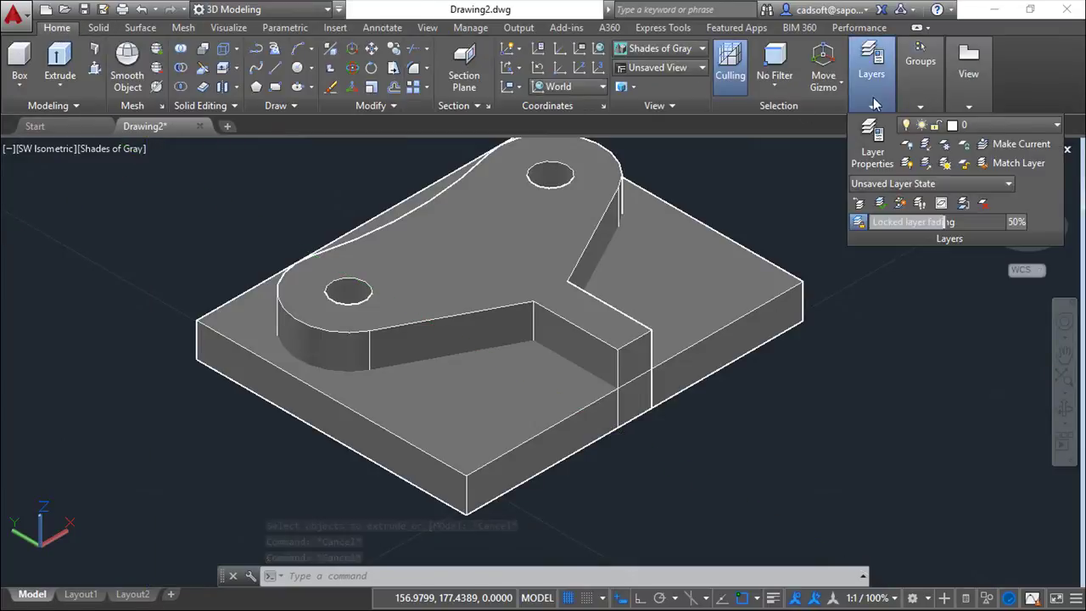
left_click(1057, 127)
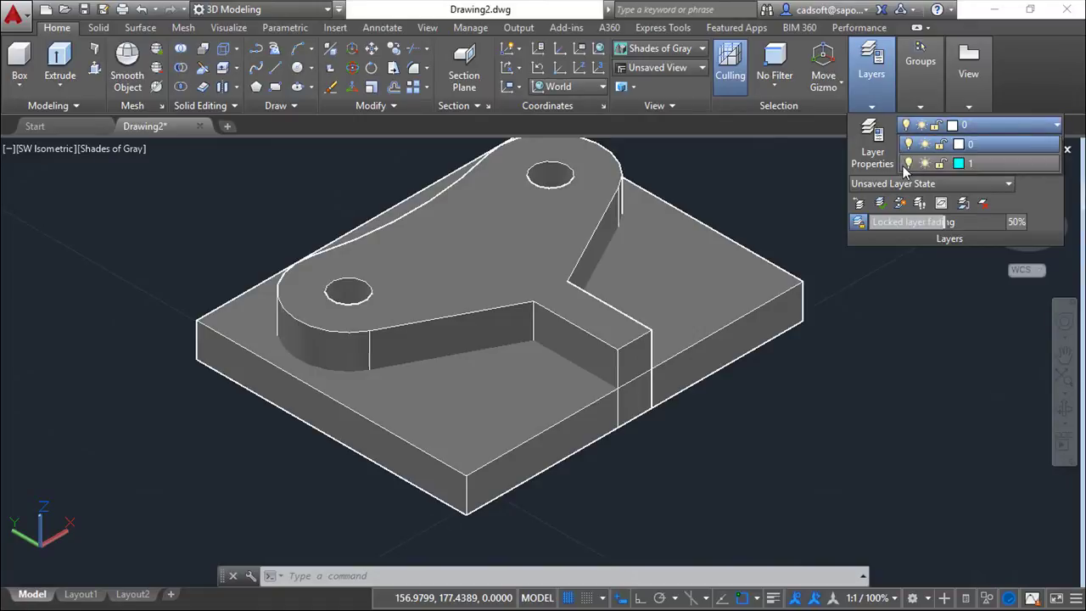
left_click(906, 163)
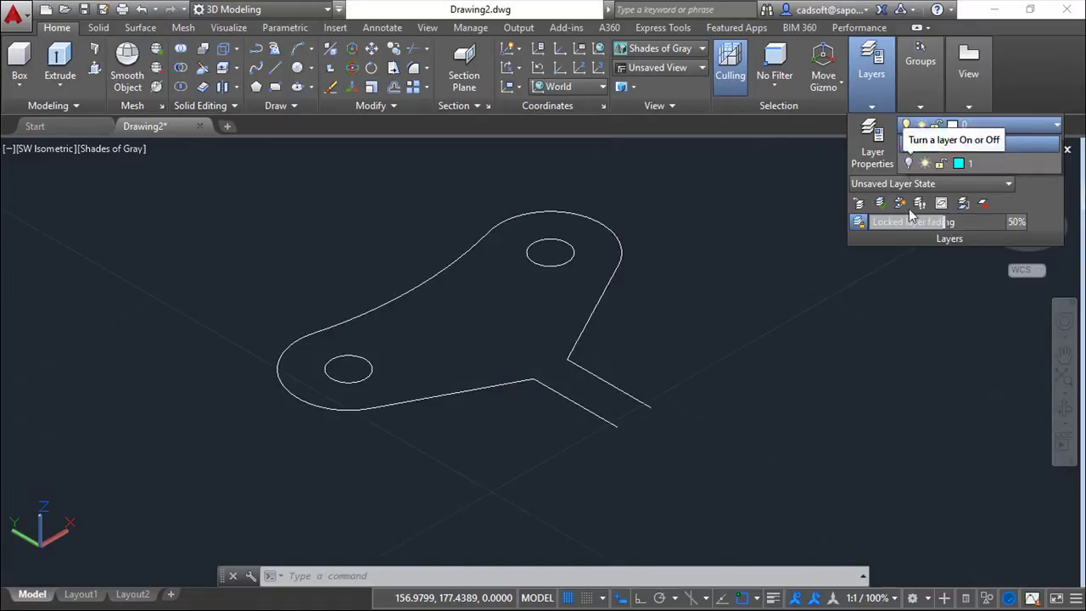
left_click(863, 338)
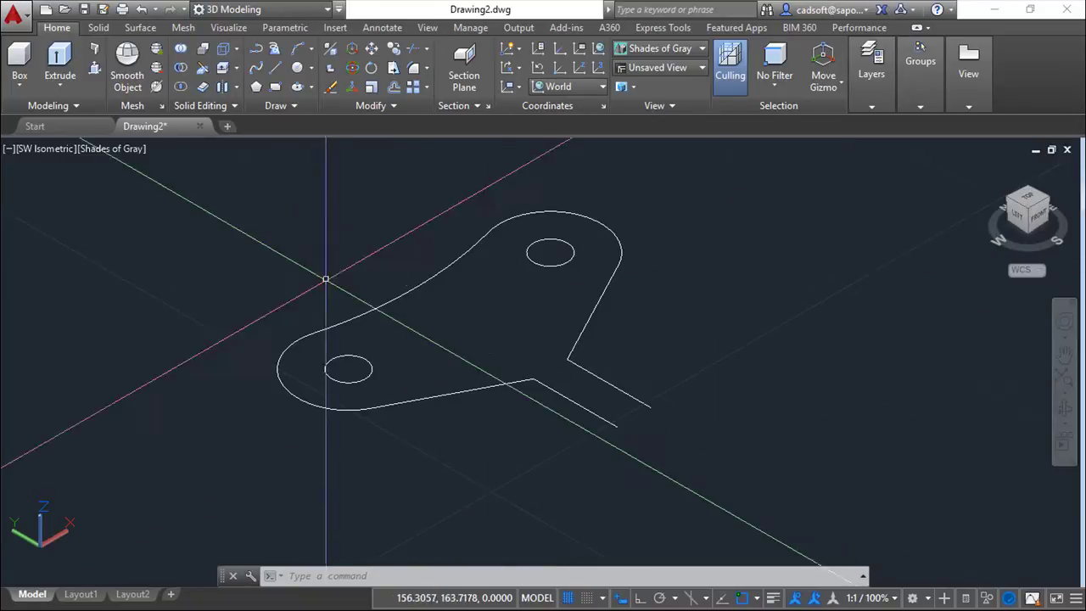
left_click(93, 28)
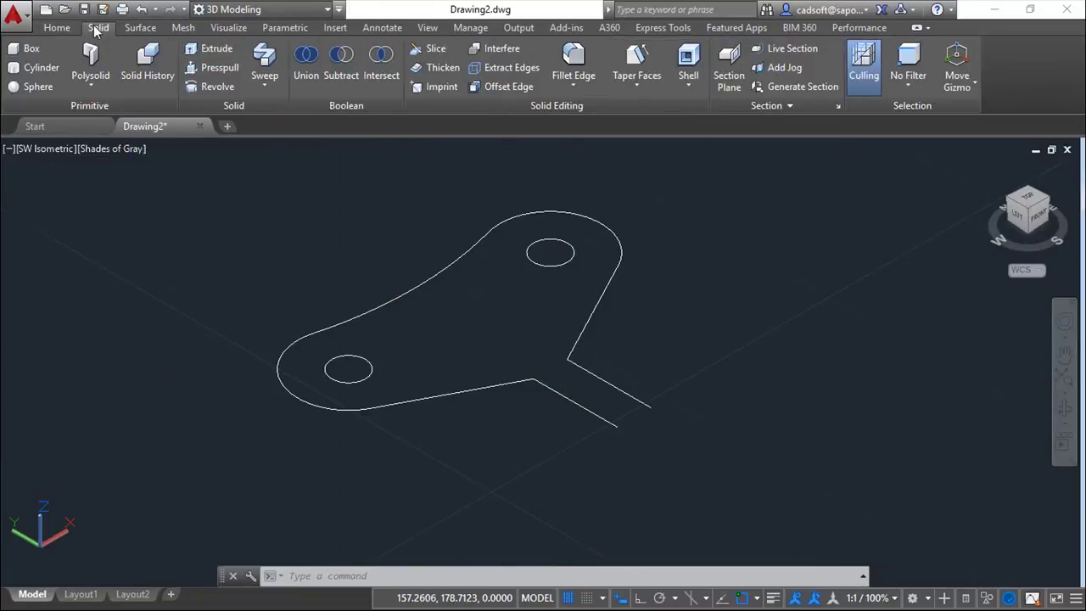
Extrude the left small circle 7 units and the right circle taller into upright pins.
left_click(206, 51)
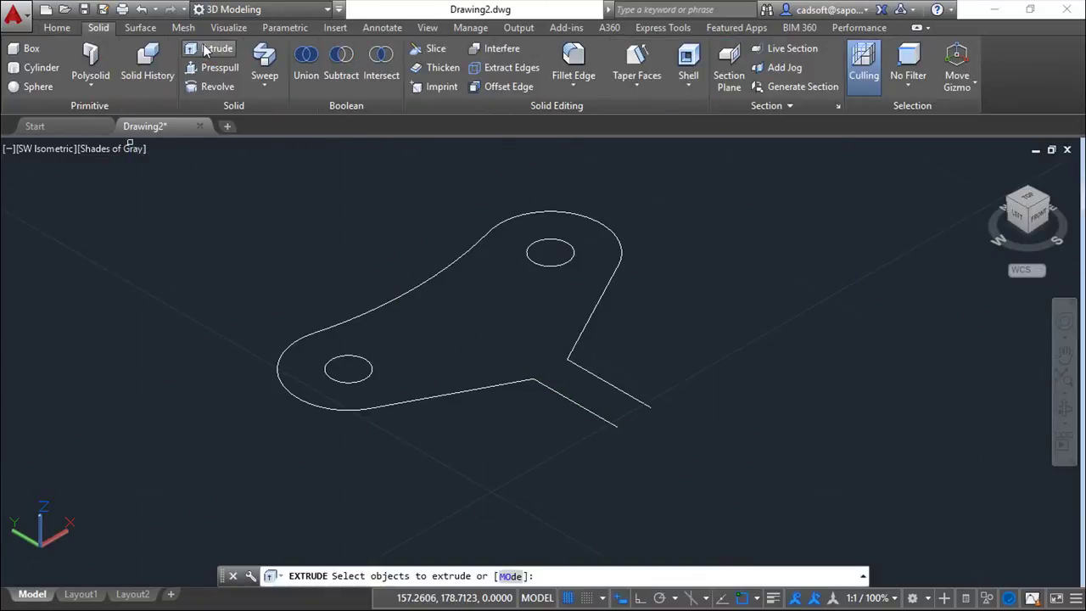
left_click(374, 370)
key("Return")
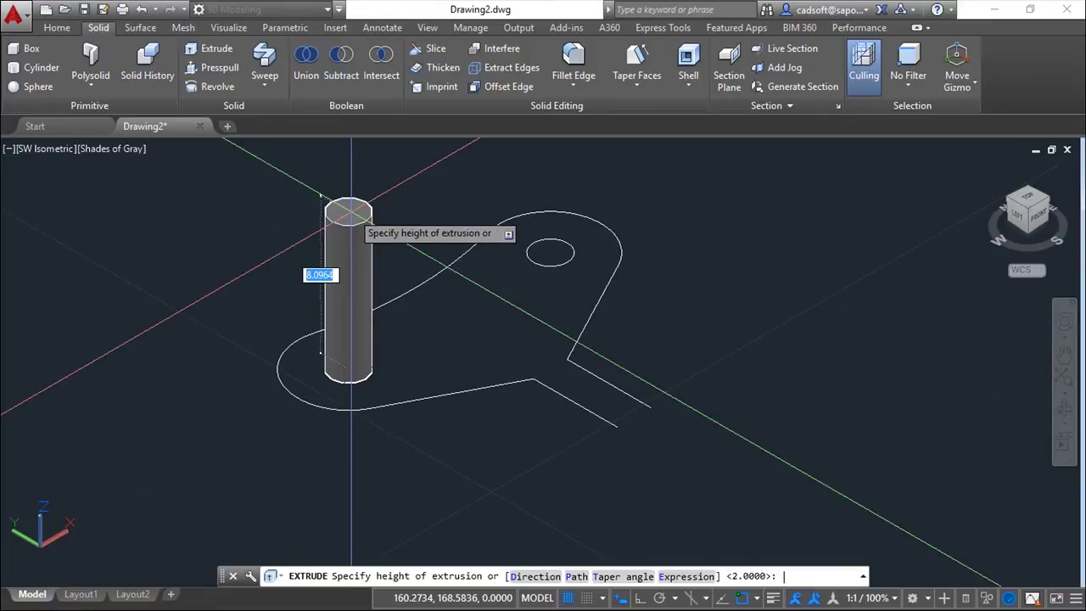
left_click(351, 212)
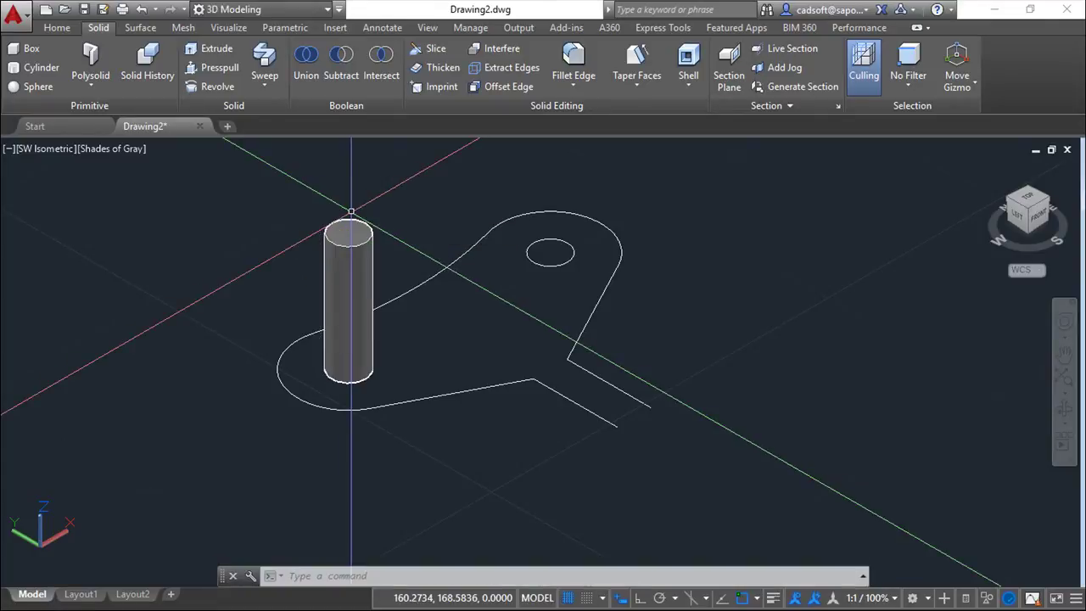
key("Return")
left_click(552, 266)
key("Return")
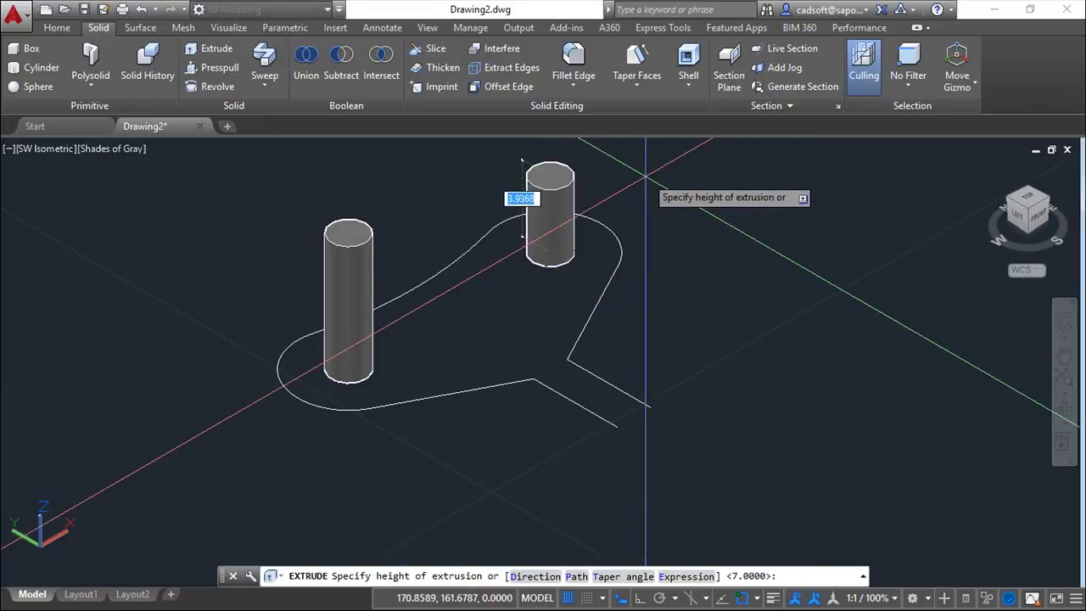
left_click(645, 141)
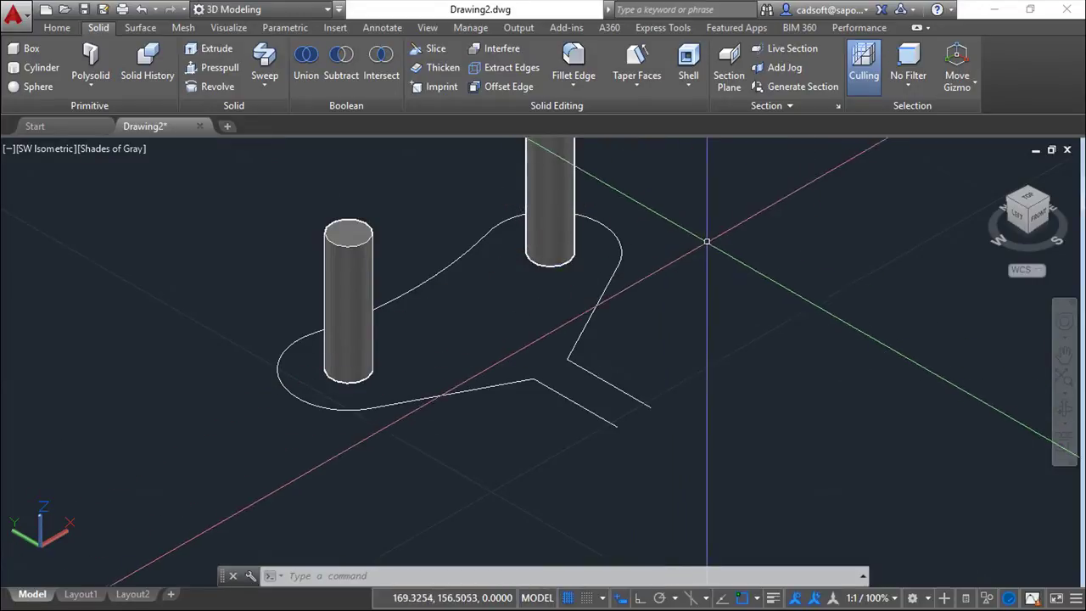
middle_click_drag(707, 242, 712, 337)
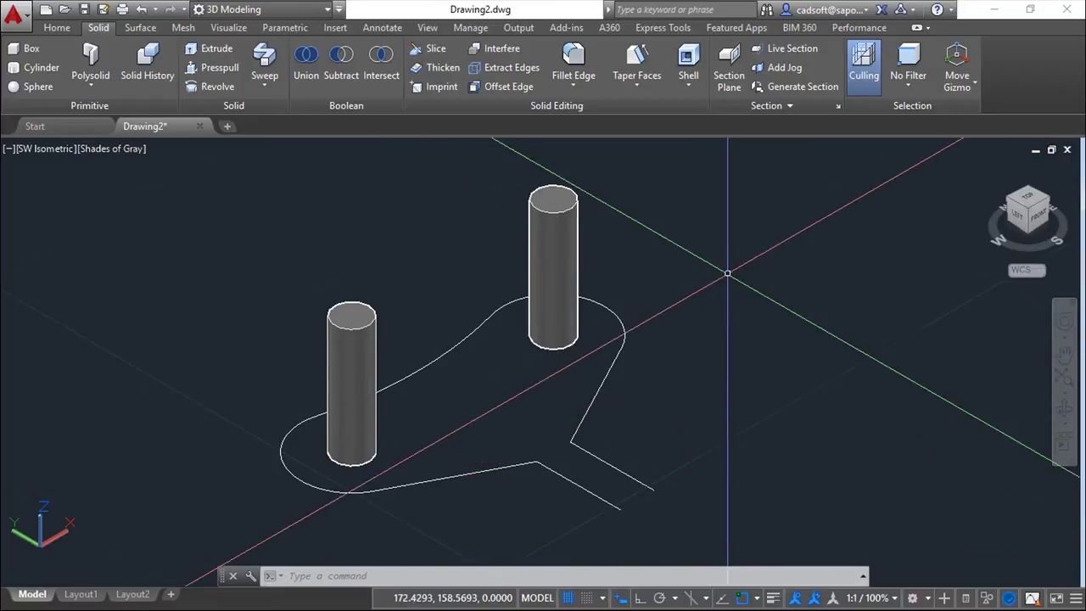
Turn layer 1 back on to show the base plate and hook solids.
left_click(51, 27)
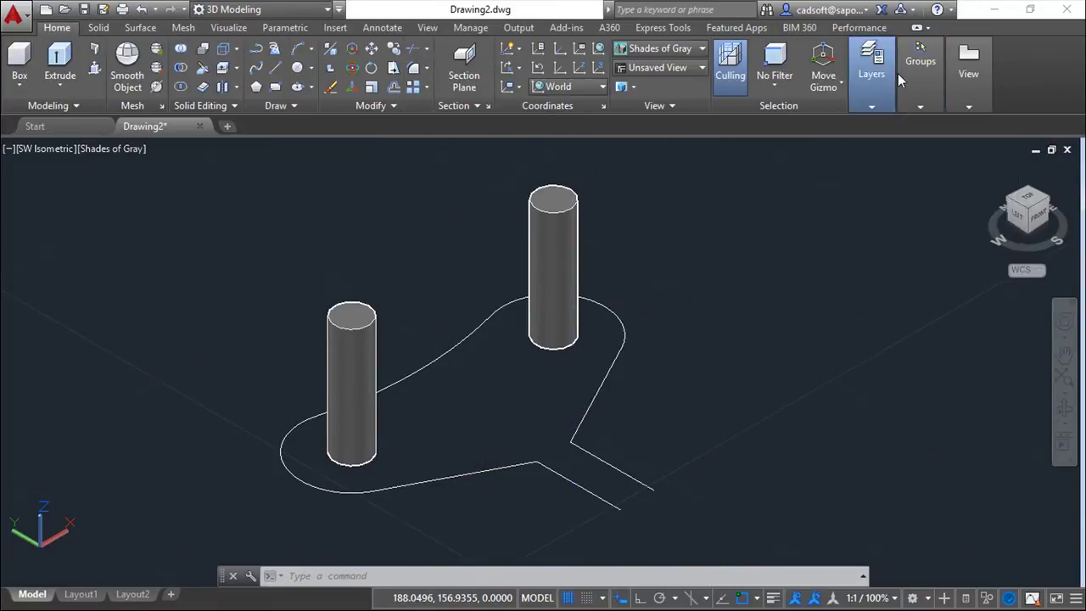
left_click(1058, 128)
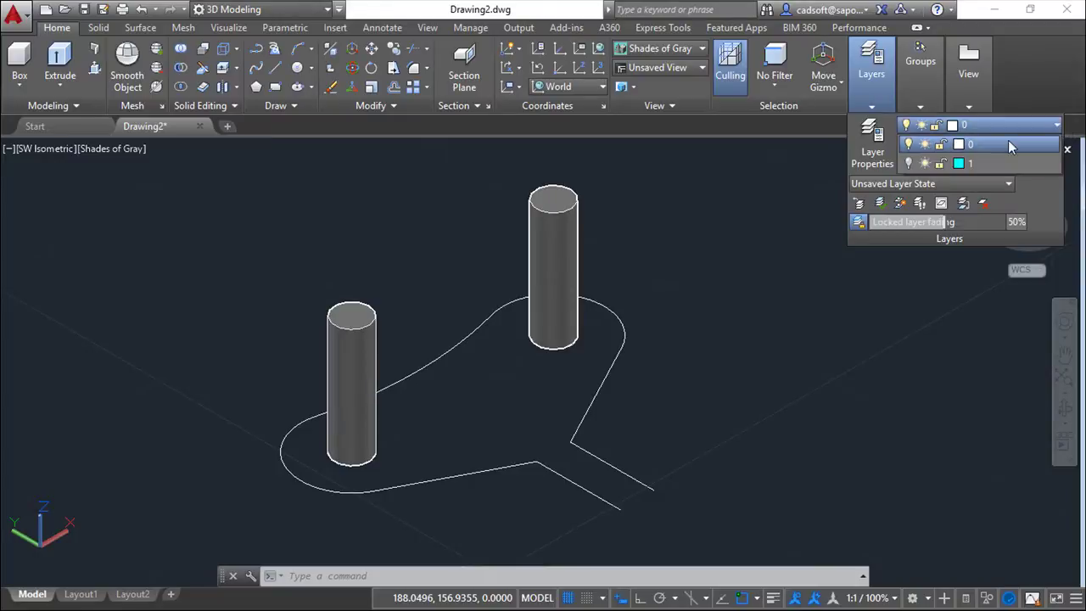
left_click(909, 163)
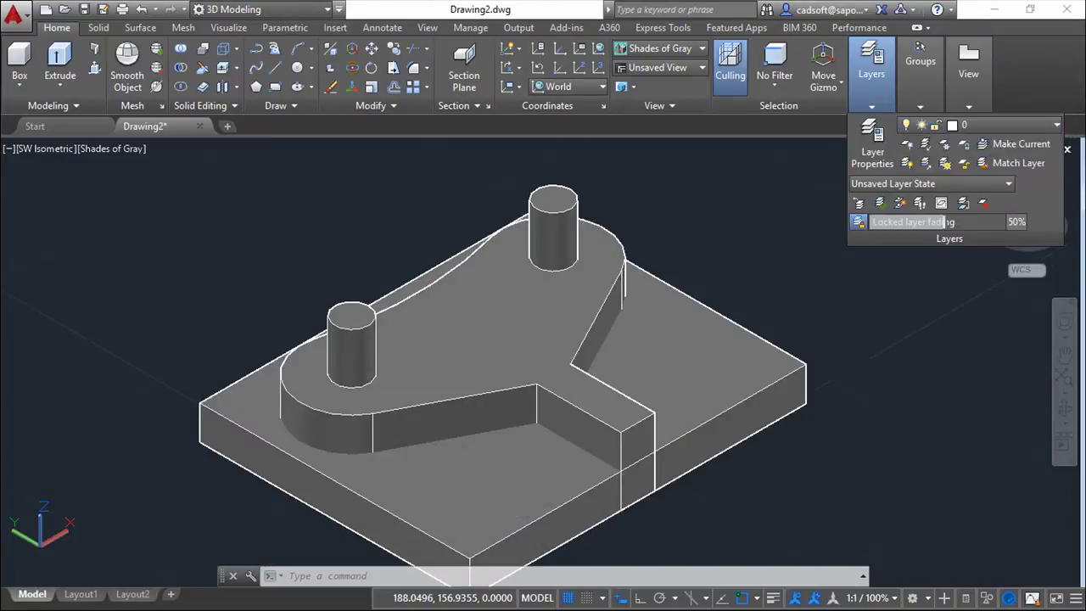
mouse_move(835, 301)
middle_mouse_down()
mouse_move(822, 256)
mouse_move(832, 266)
middle_mouse_up()
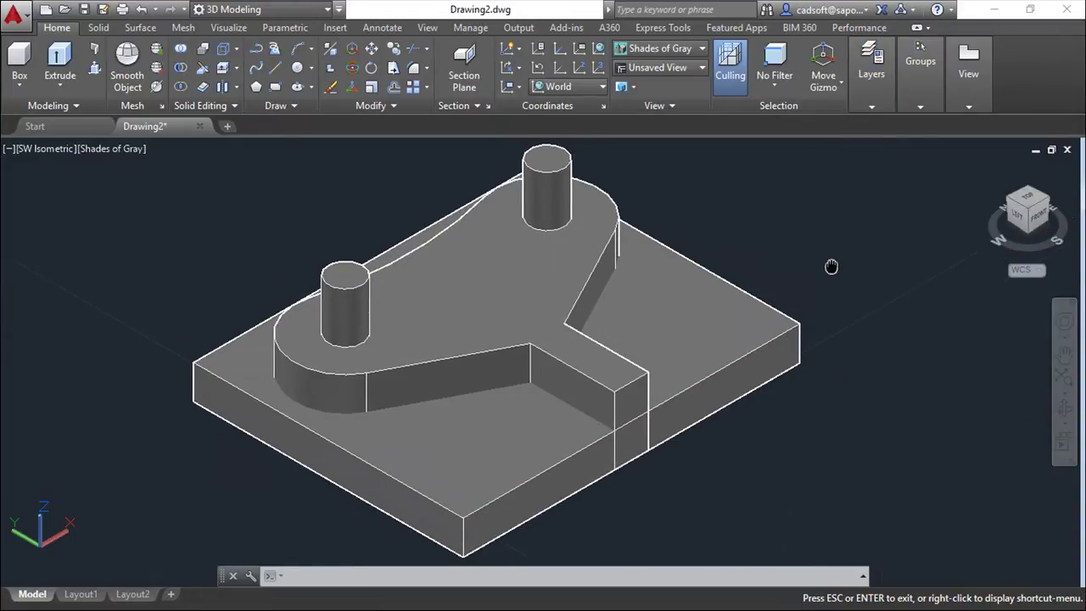
Union the base plate, lobed body and both pins into a single solid.
left_click(181, 50)
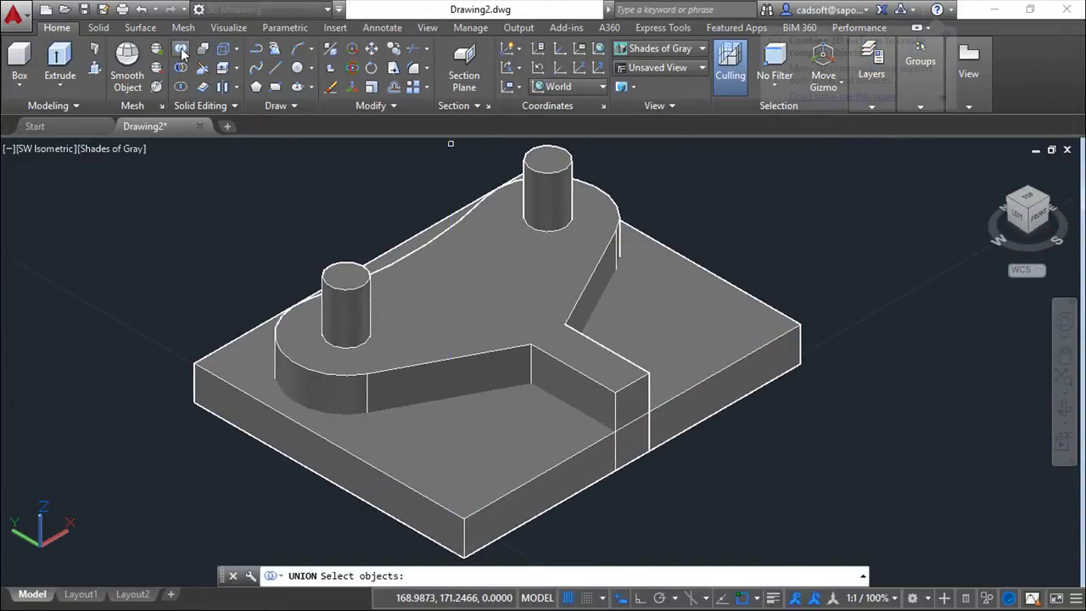
left_click(263, 370)
left_click(308, 371)
left_click(347, 308)
left_click(555, 186)
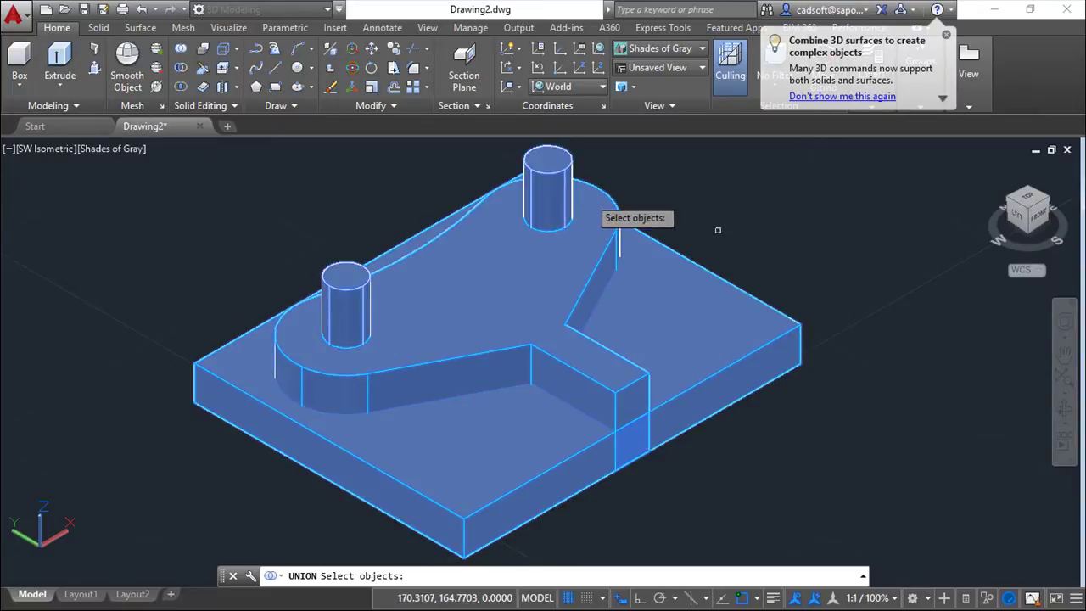
key("Return")
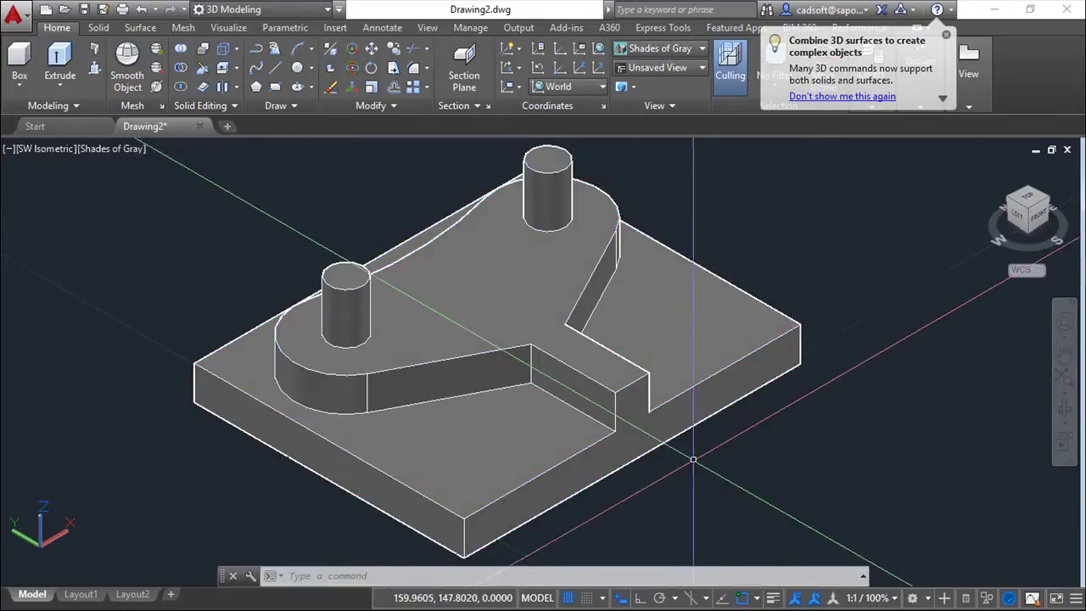
middle_click_drag(782, 494, 623, 478, "shift")
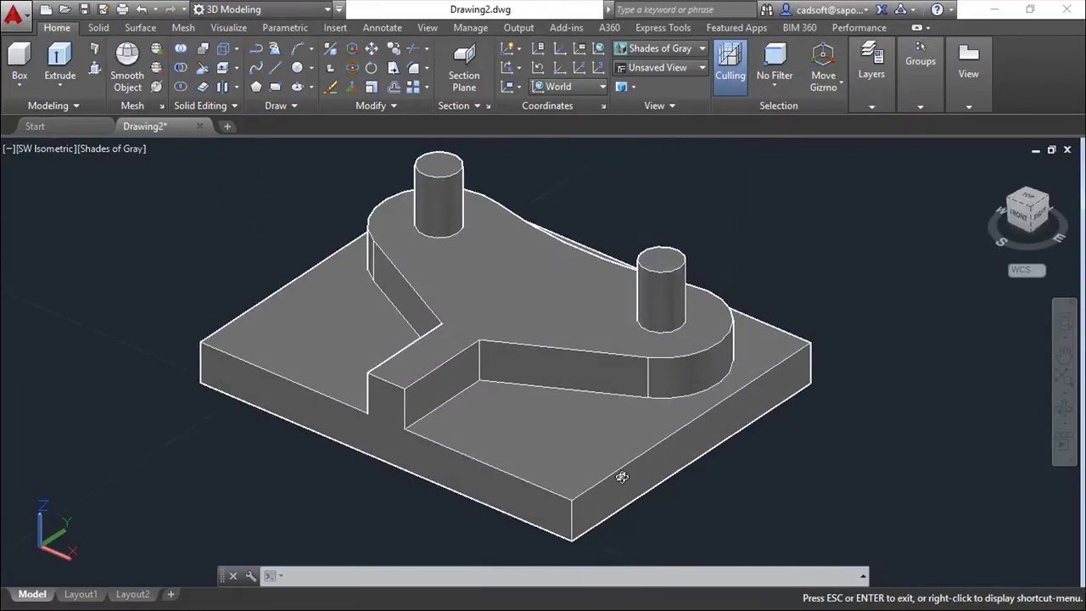
Draw a short line starting at the notch corner on the base plate's front face.
key("Escape")
scroll(551, 443, "up", 3)
scroll(549, 445, "up", 2)
scroll(549, 445, "down", 3)
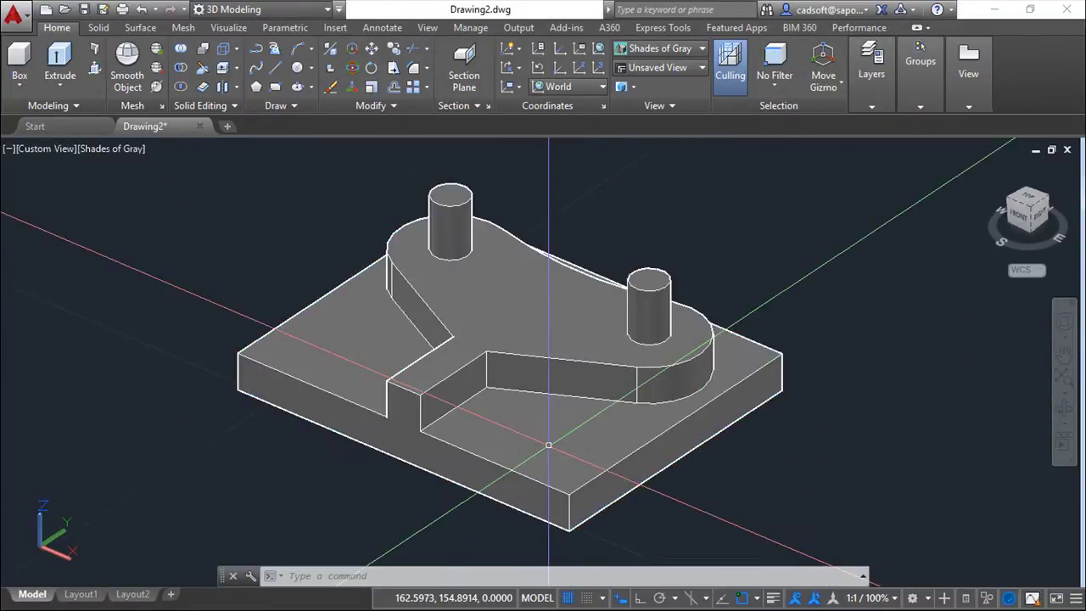
scroll(501, 339, "up", 2)
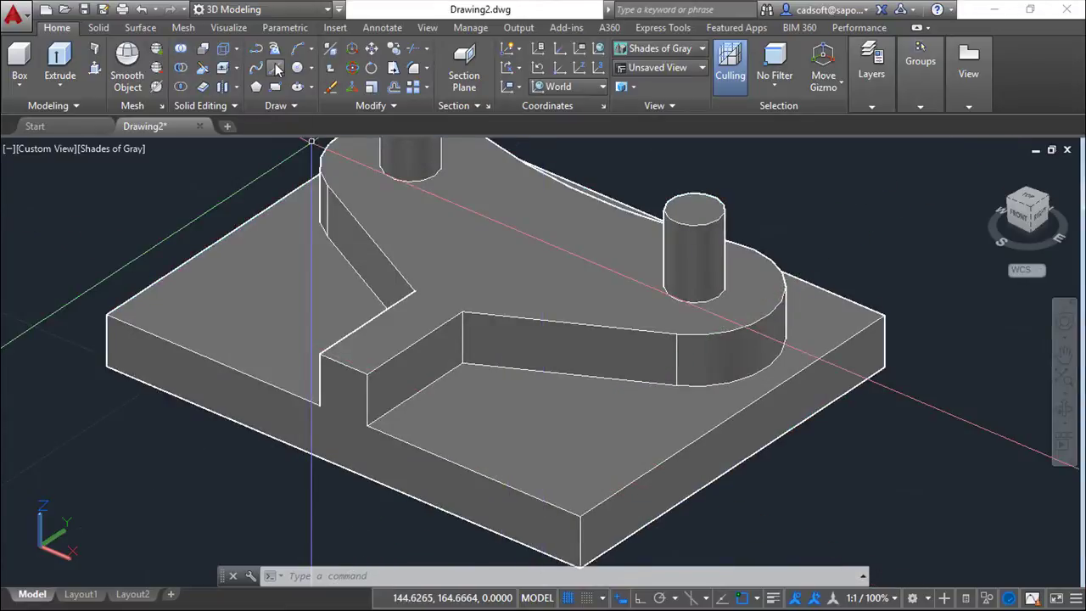
left_click(274, 75)
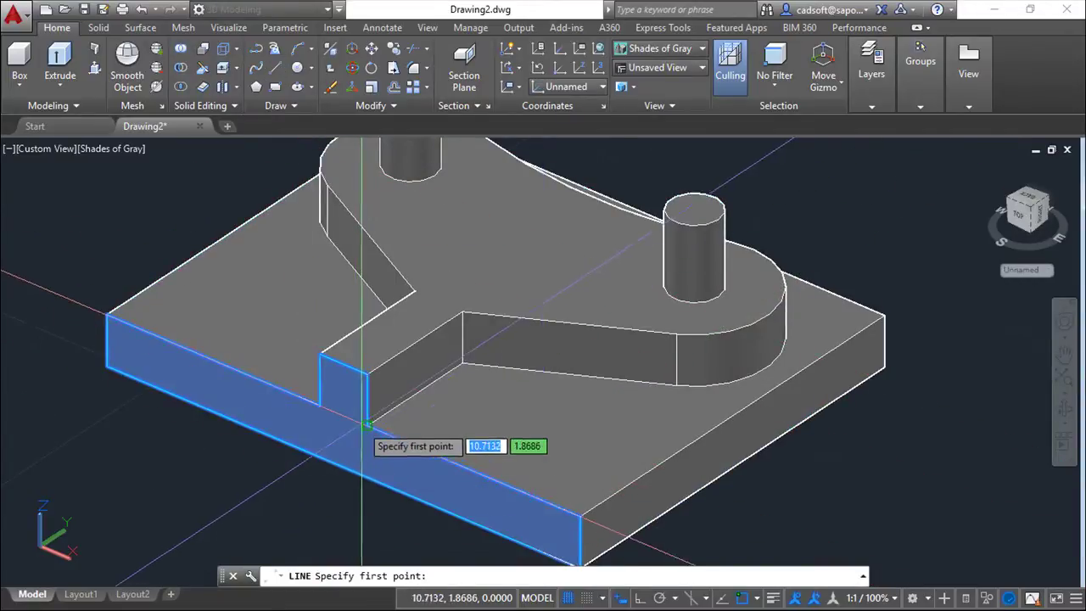
left_click(368, 423)
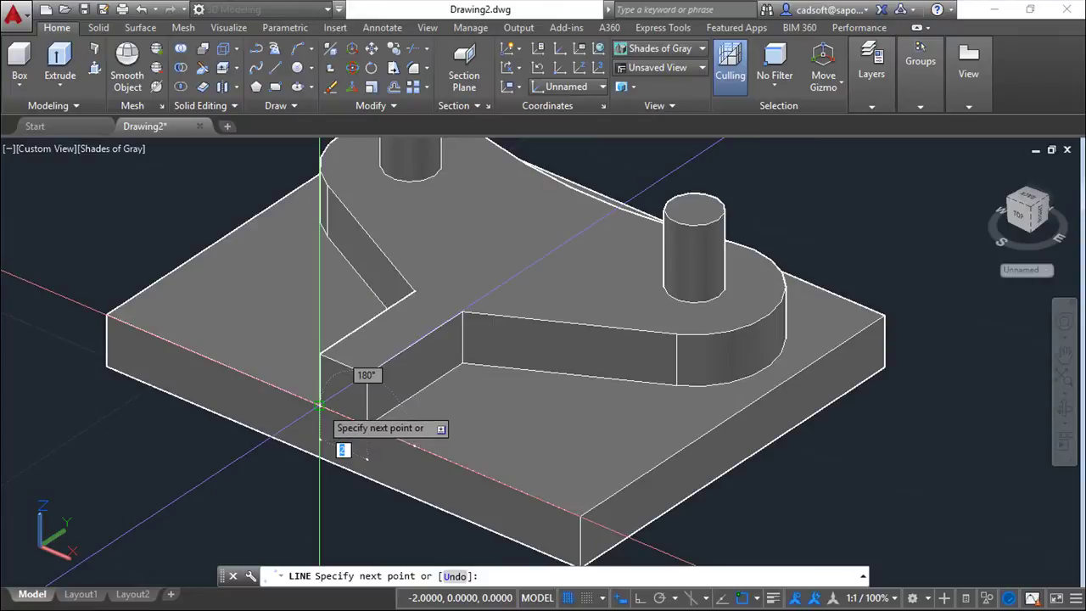
right_click(225, 492)
left_click(289, 323)
Turn layer 1 off to hide the solid and leave the profile lines visible.
left_click(872, 101)
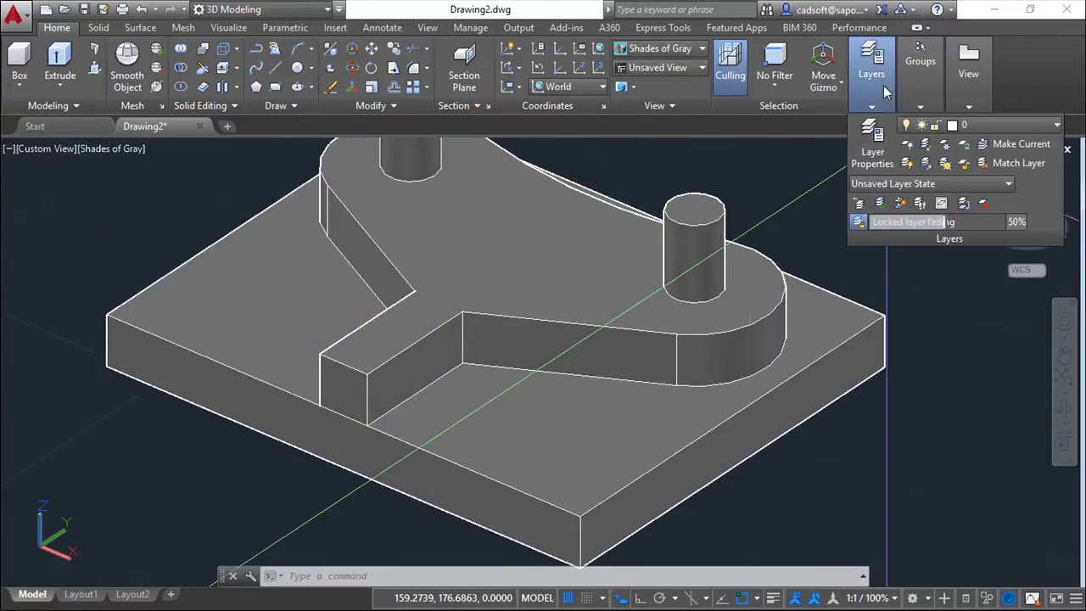
left_click(1056, 127)
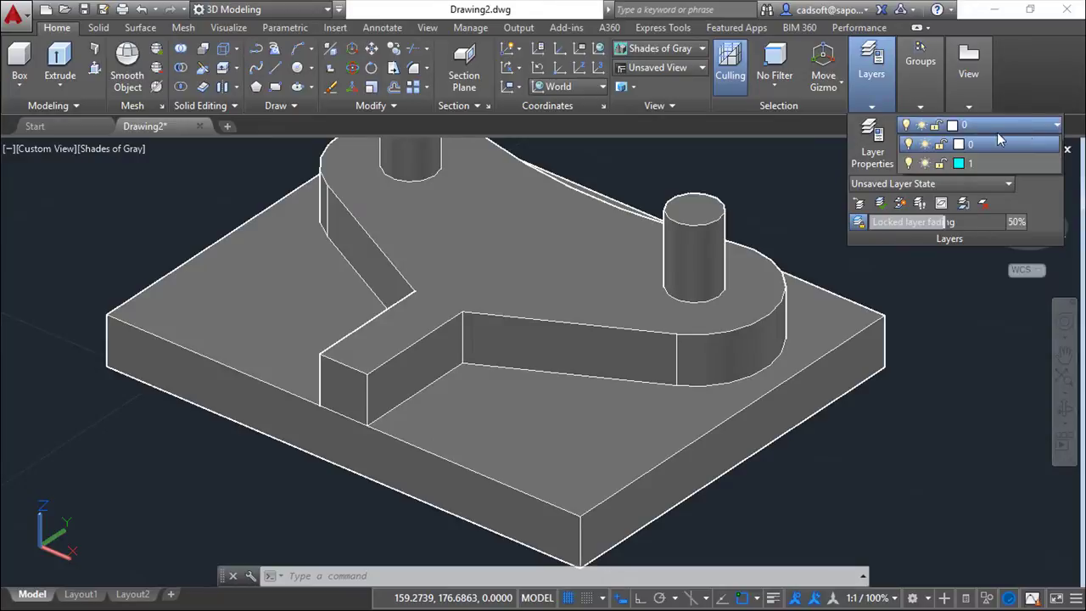
left_click(909, 162)
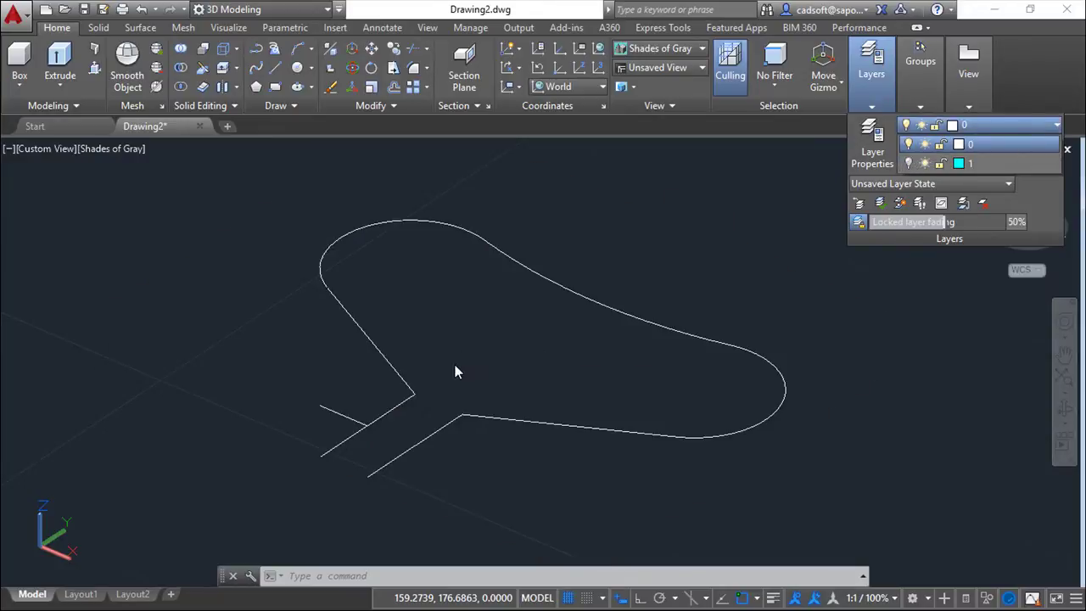
left_click(450, 395)
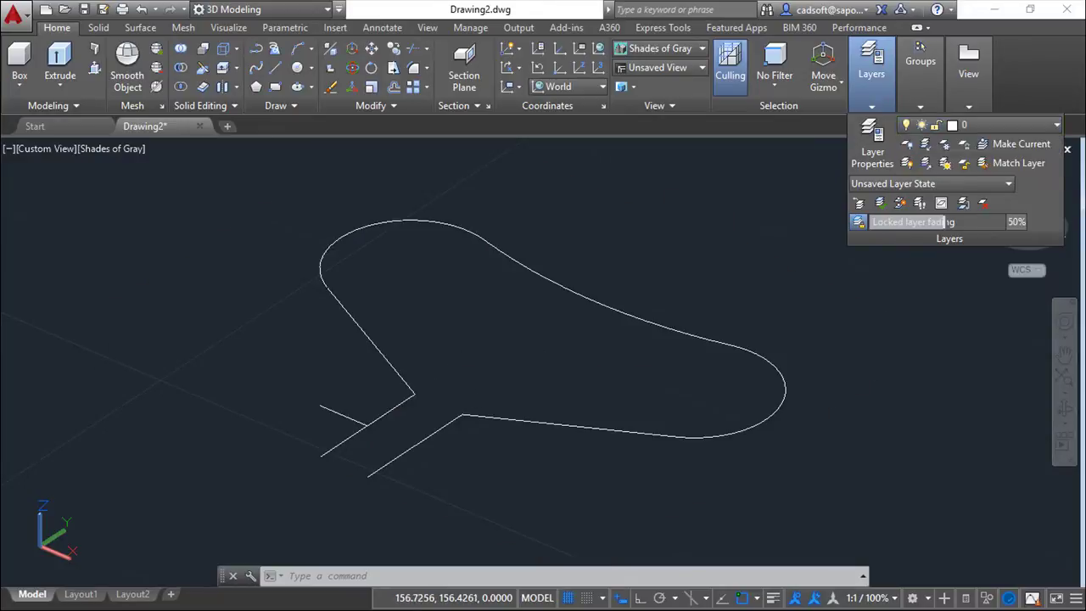
middle_click_drag(485, 383, 485, 342, "shift")
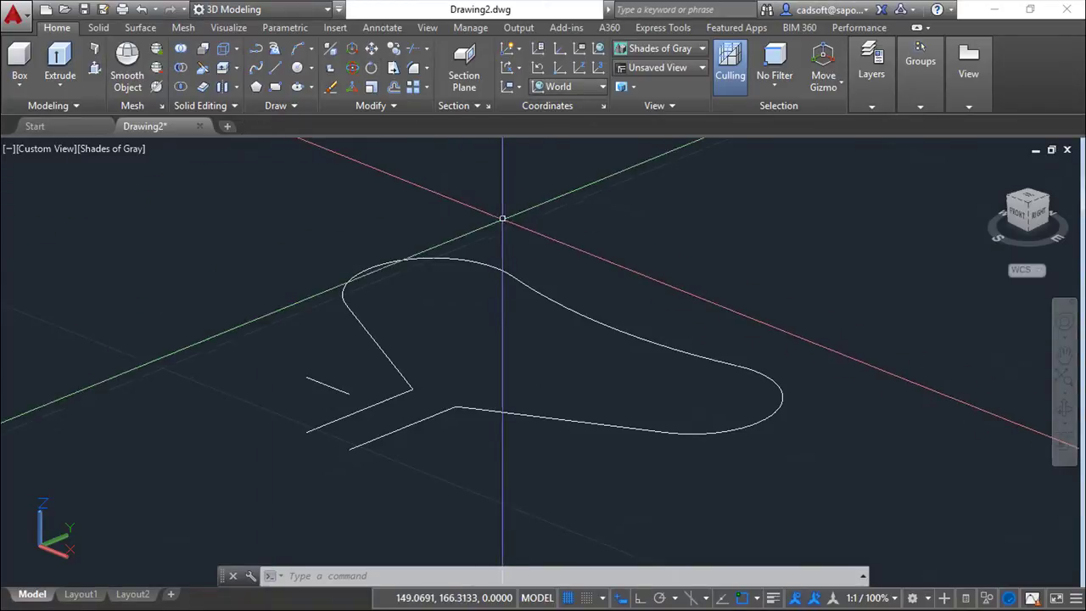
type("copy")
Copy the short notch line 9 units straight up from its endpoint.
key("Return")
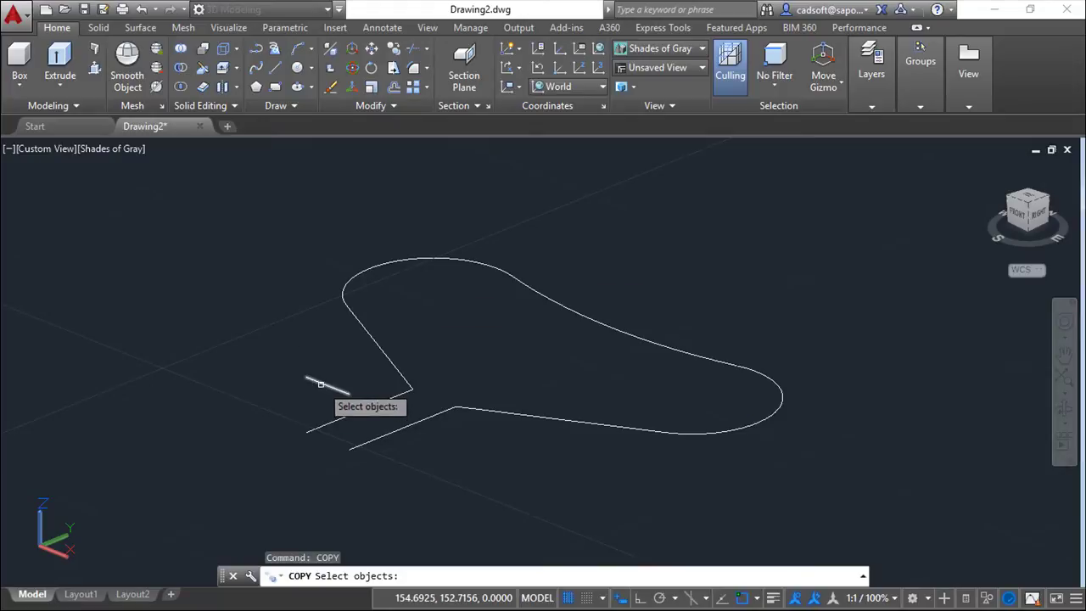
left_click(321, 384)
key("Return")
left_click(308, 375)
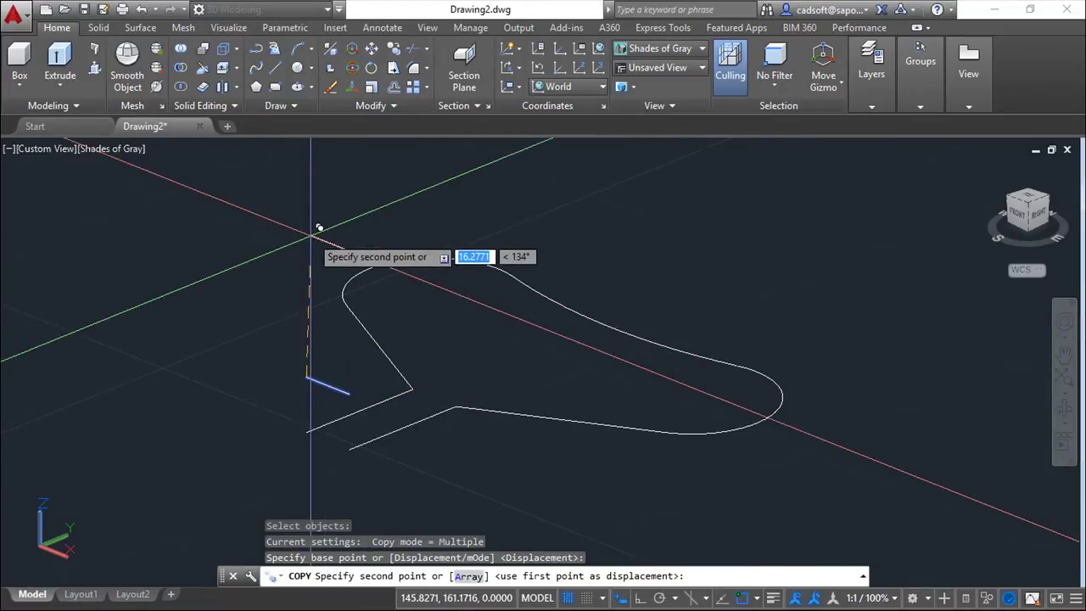
type("9")
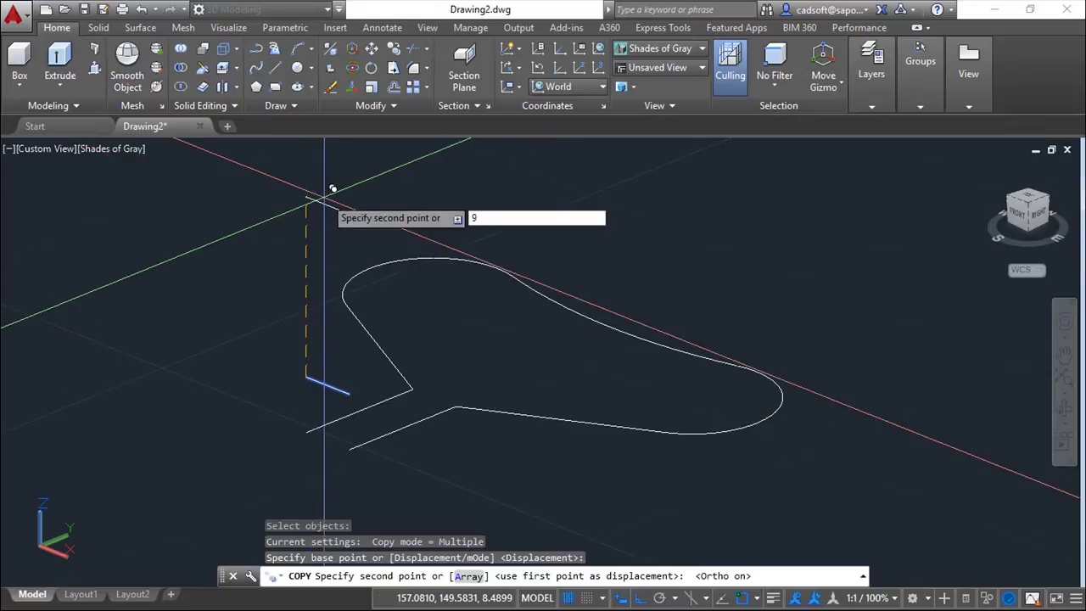
key("Return")
mouse_move(334, 189)
middle_mouse_down("shift")
mouse_move(483, 264)
mouse_move(462, 296)
middle_mouse_up("shift")
key("Escape")
key("Escape")
key("Escape")
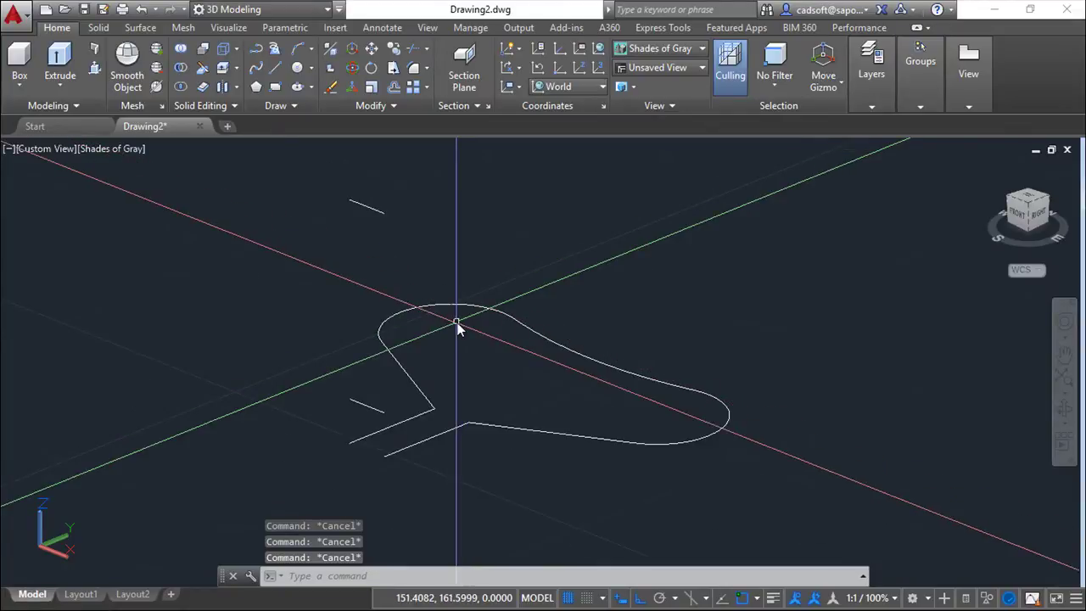
Define a new UCS at the short line's end, X along the line, XY plane upright.
type("ucs")
key("Return")
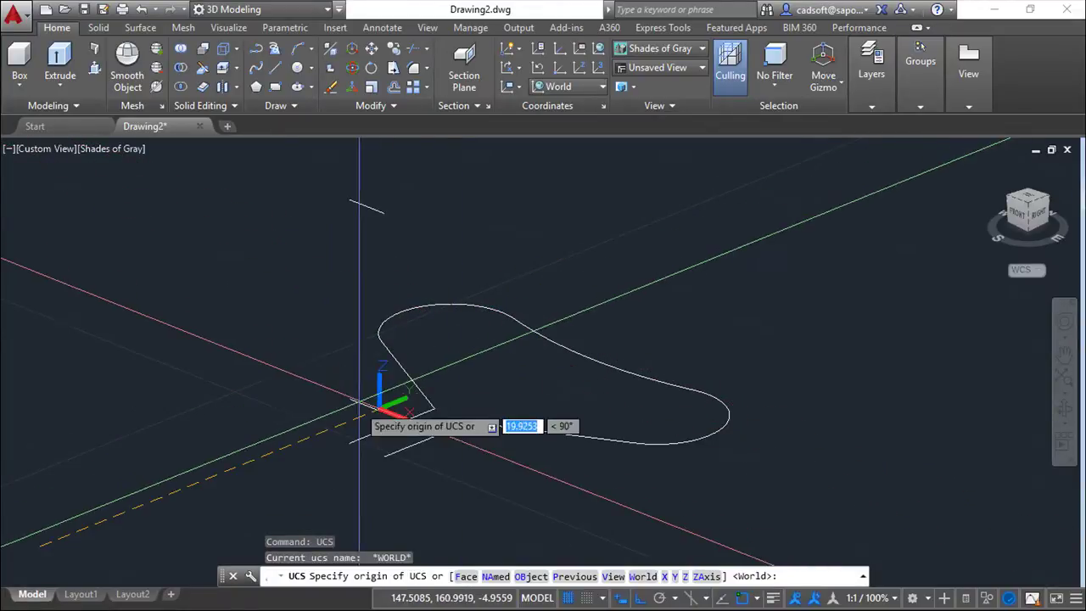
left_click(348, 397)
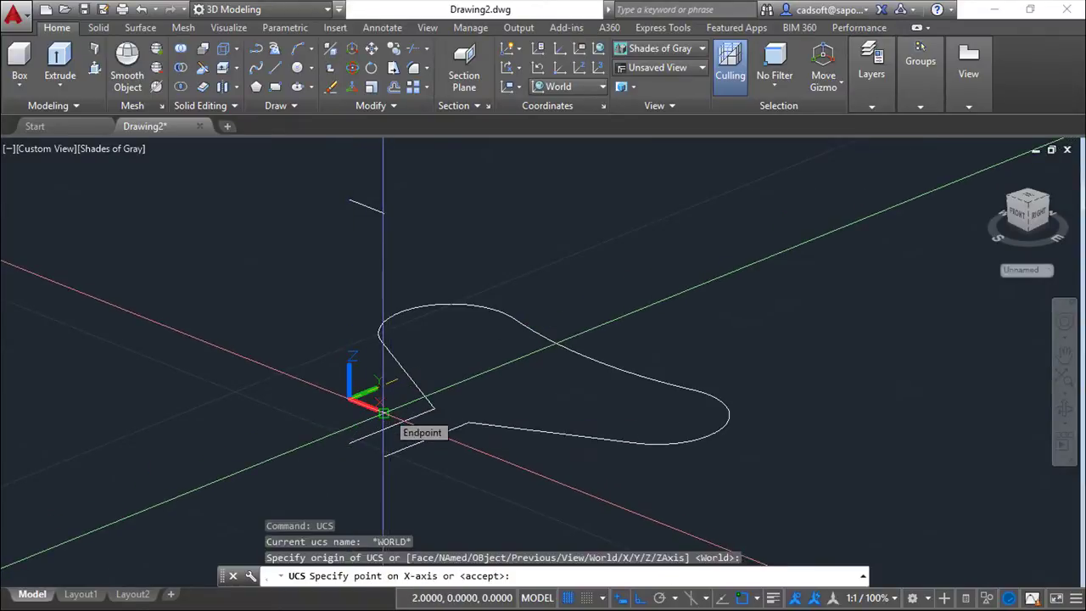
left_click(379, 423)
left_click(347, 200)
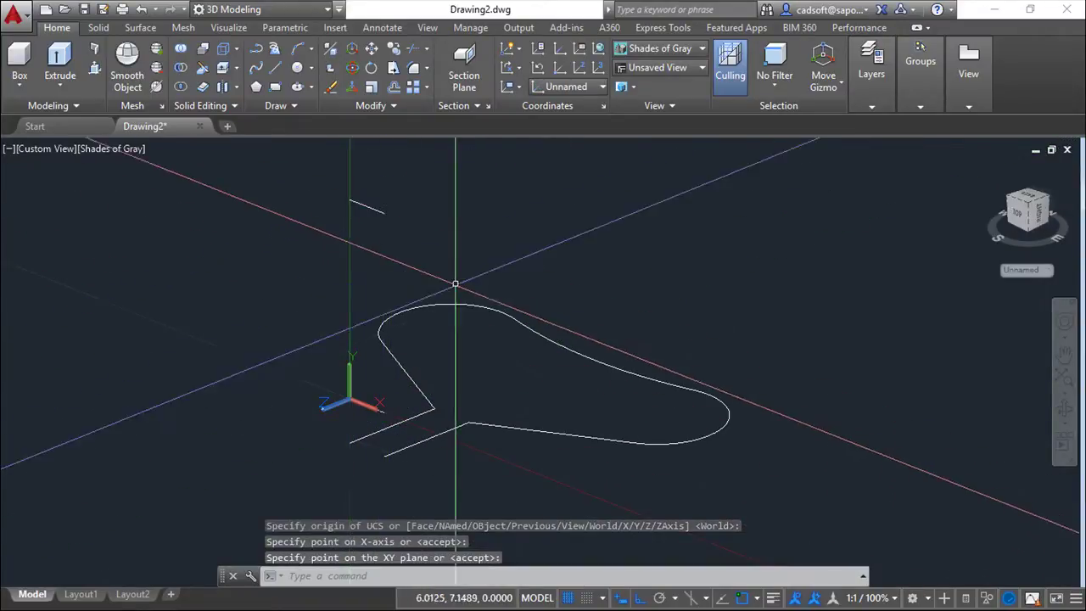
scroll(459, 399, "up", 2)
left_click_drag(471, 418, 527, 439)
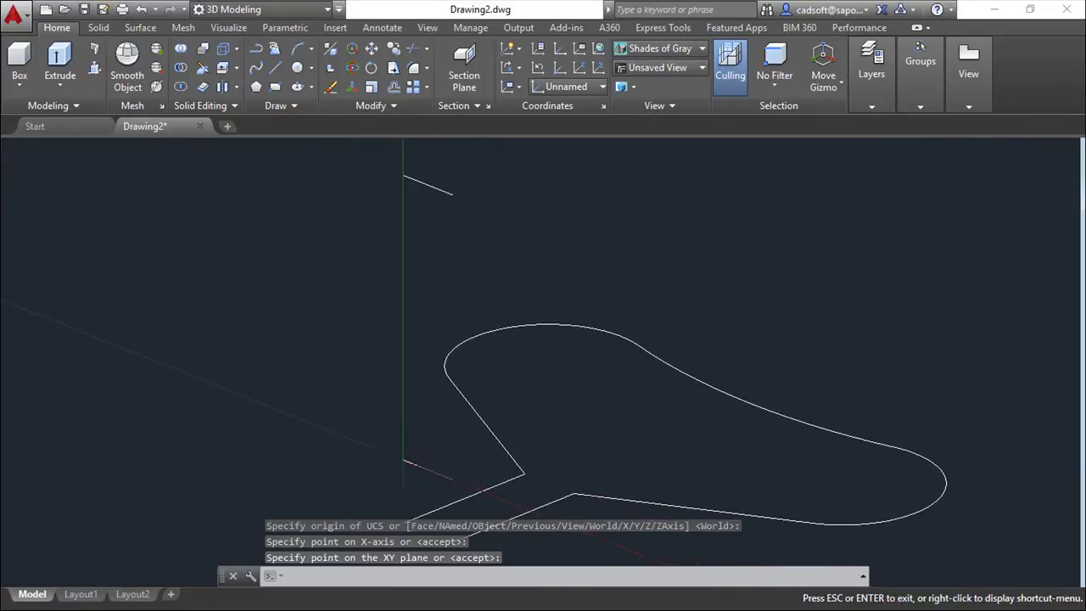
key("Escape")
key("Escape")
key("Escape")
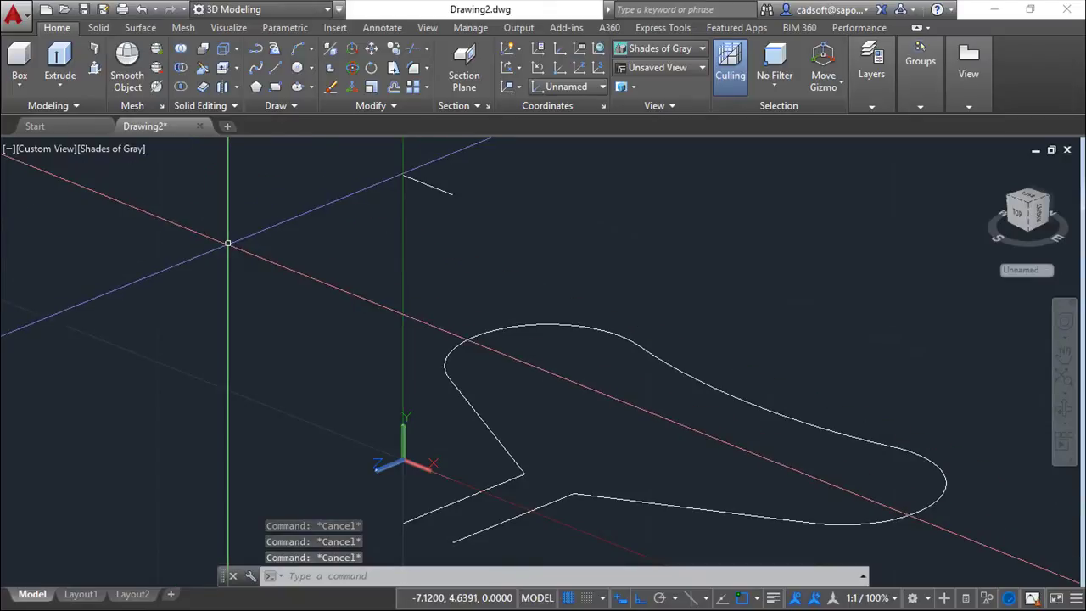
type("rectab")
key("BackSpace")
type("ng")
key("Return")
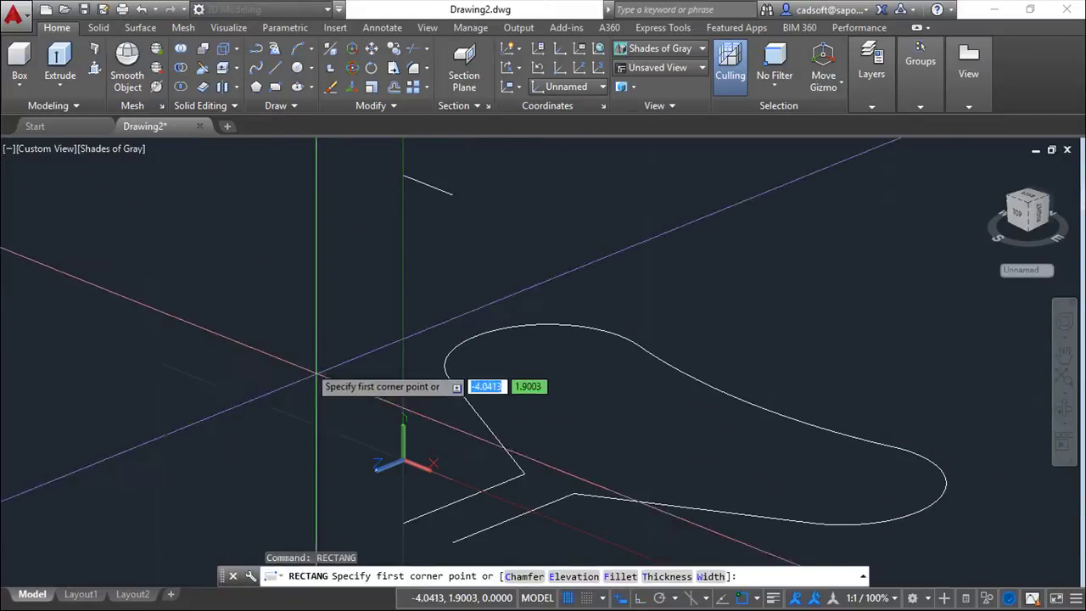
left_click(403, 463)
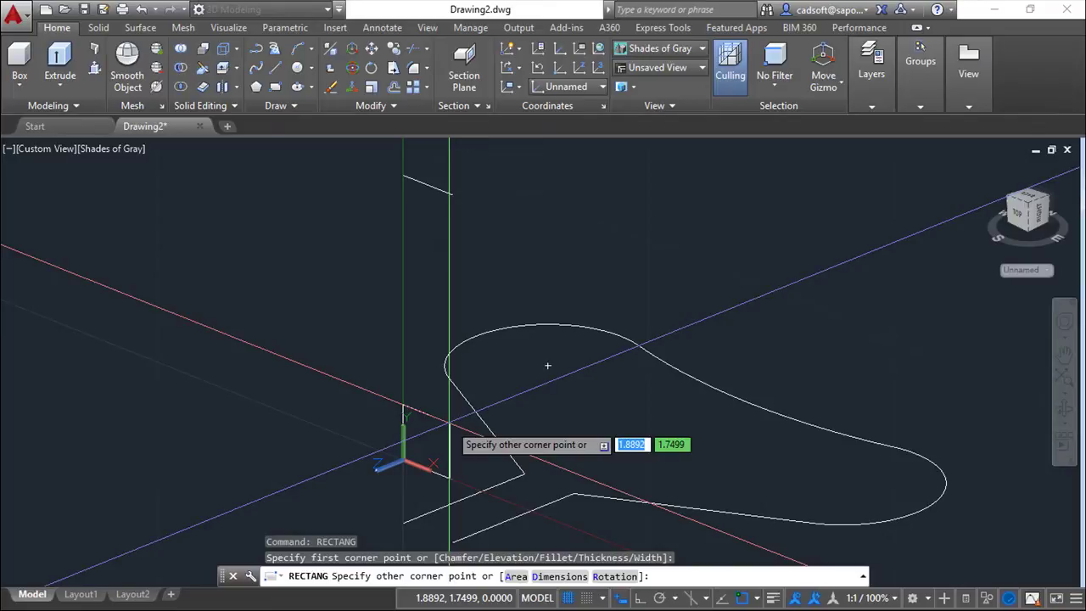
key("Return")
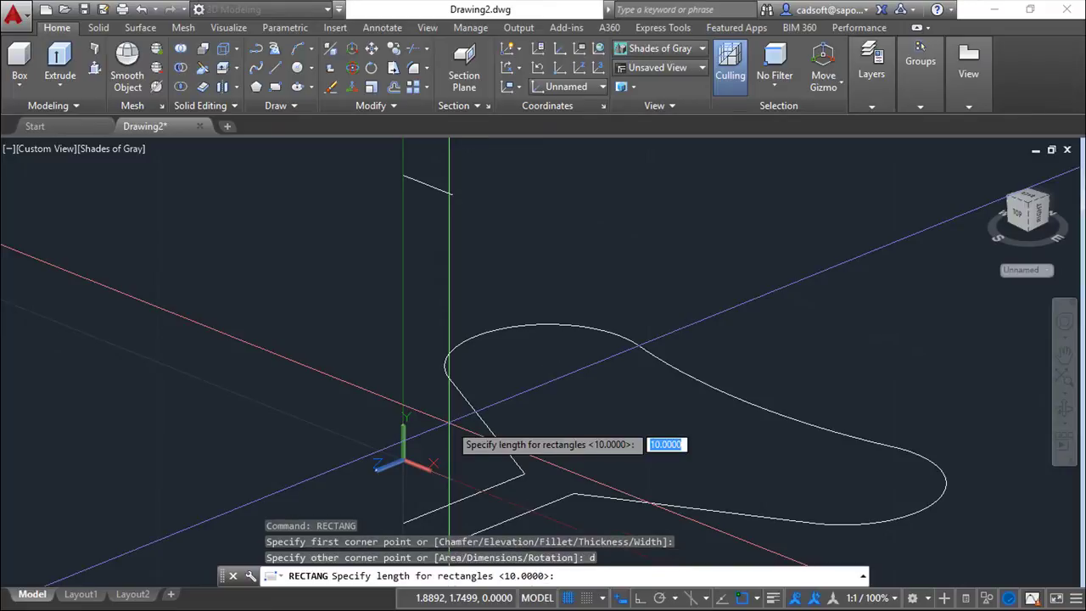
type("2")
key("Return")
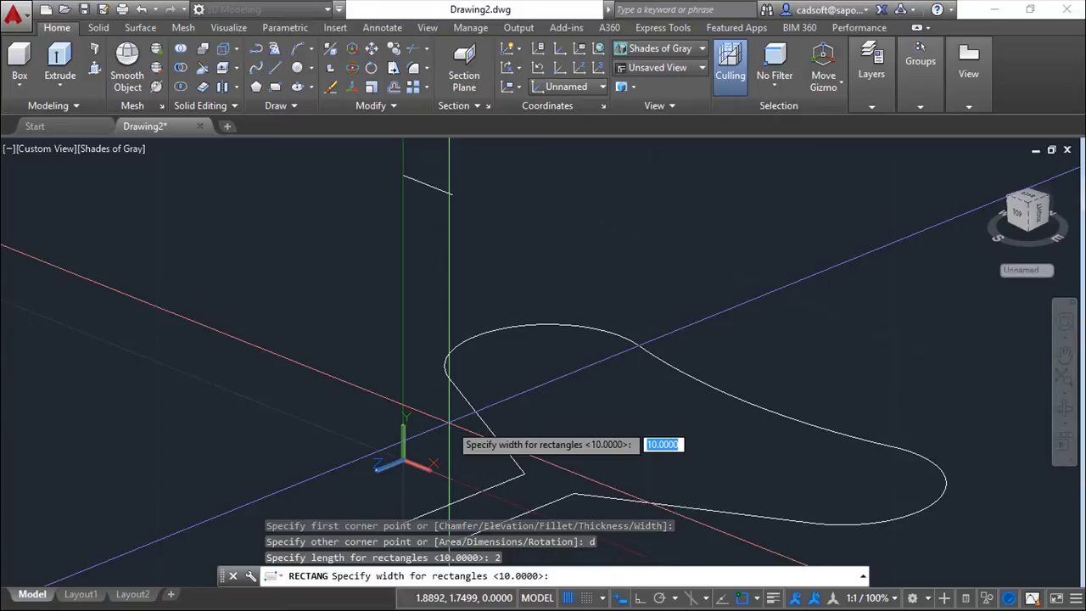
type("2")
key("Return")
scroll(556, 397, "down", 2)
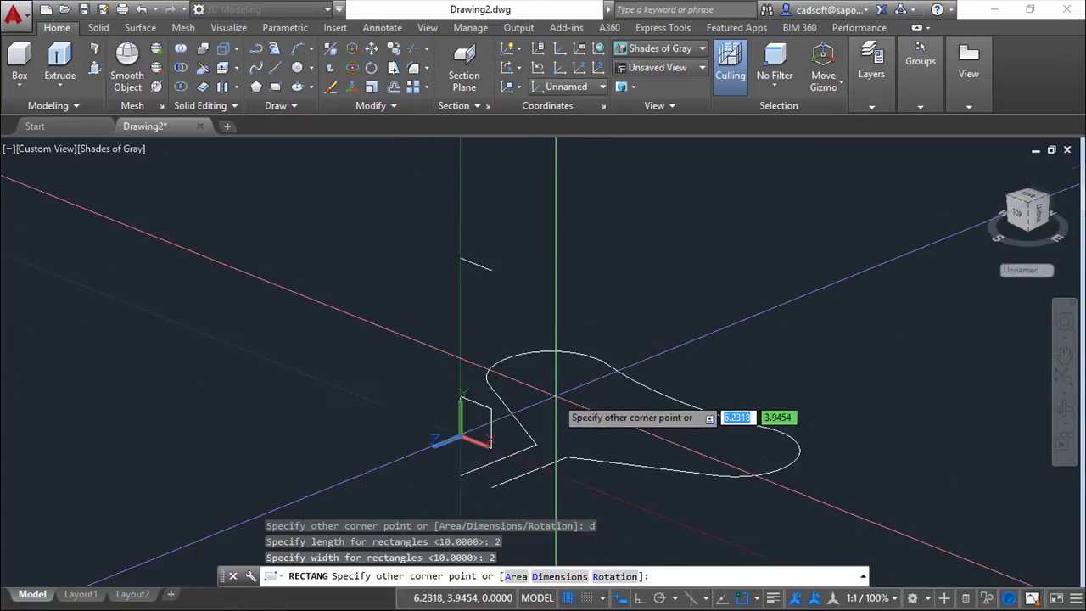
middle_click_drag(532, 371, 518, 357)
key("Escape")
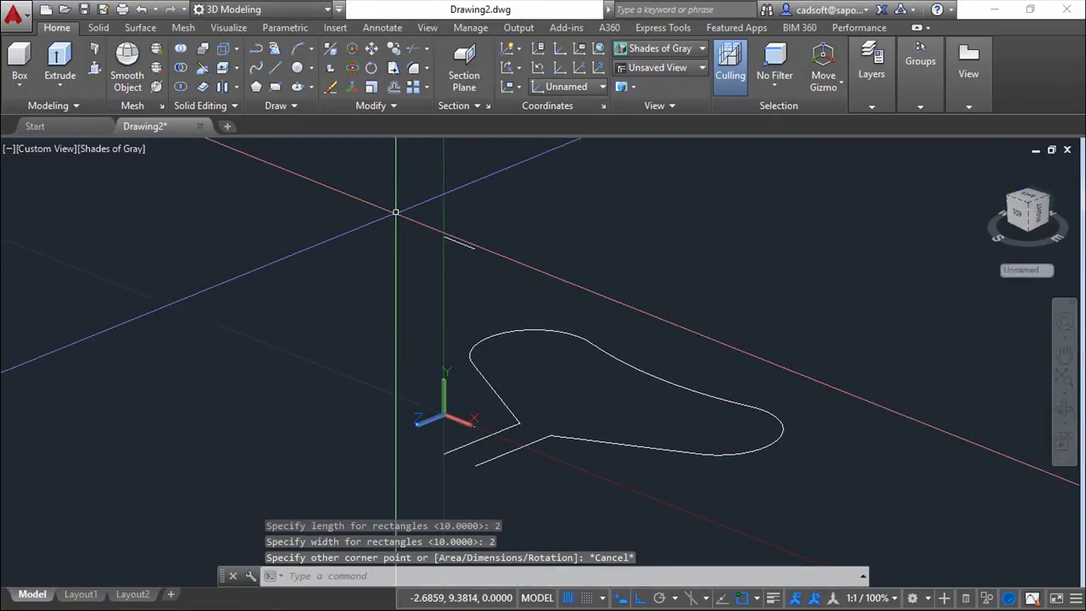
left_click(100, 26)
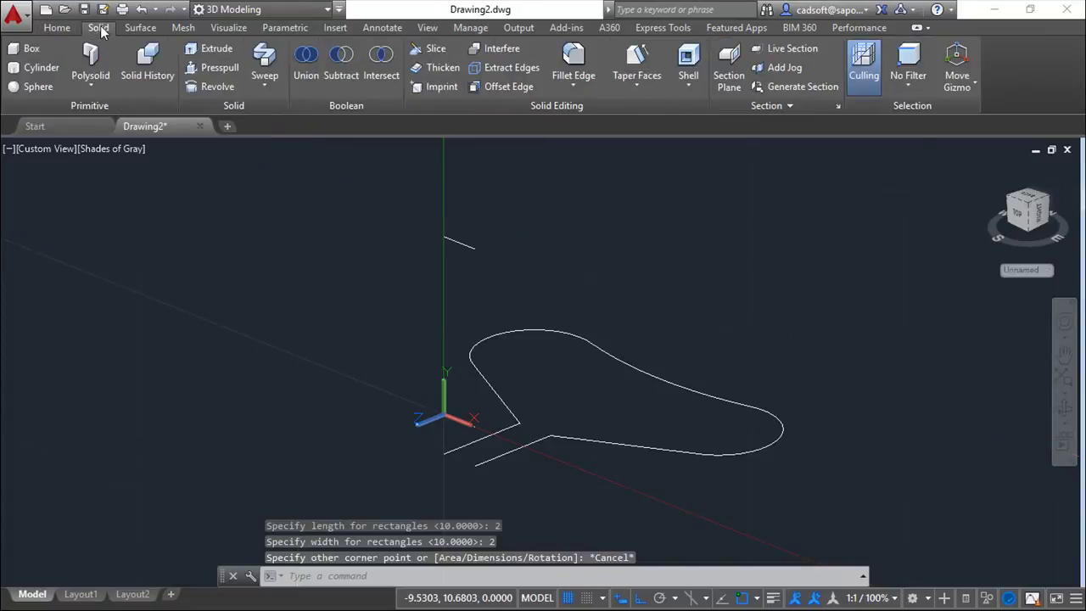
left_click(216, 87)
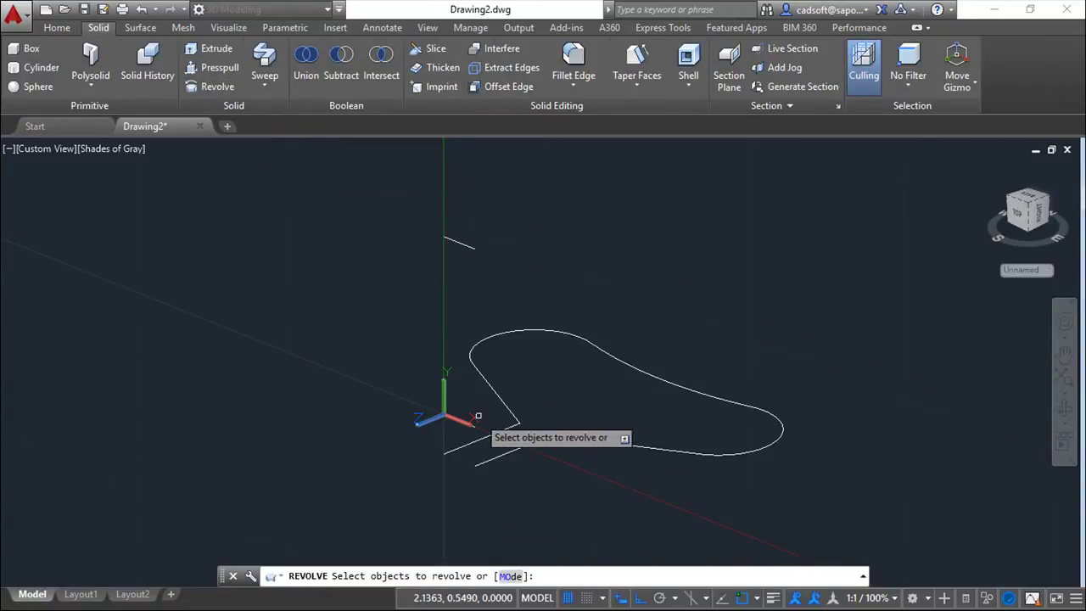
scroll(417, 334, "up", 2)
scroll(417, 334, "up", 2)
scroll(438, 333, "down", 3)
key("Escape")
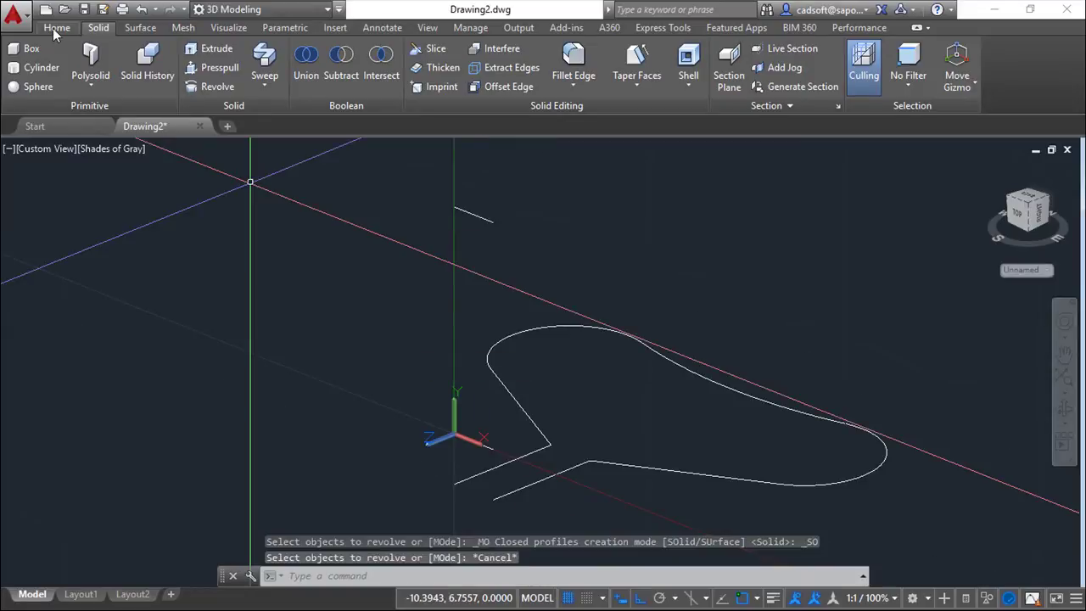
left_click(56, 28)
left_click(874, 77)
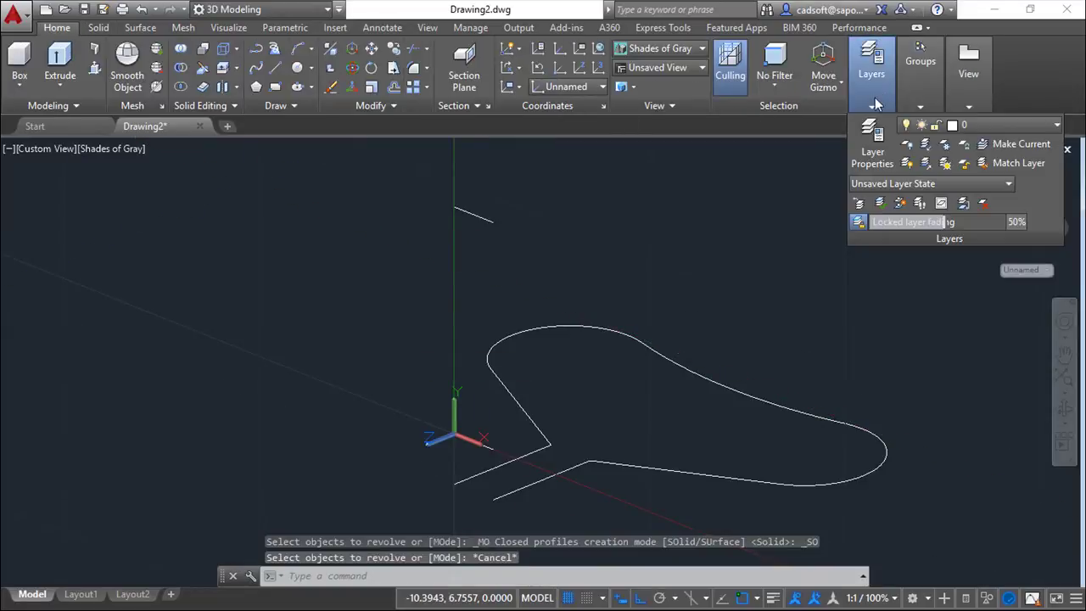
key("Escape")
key("Escape")
key("Escape")
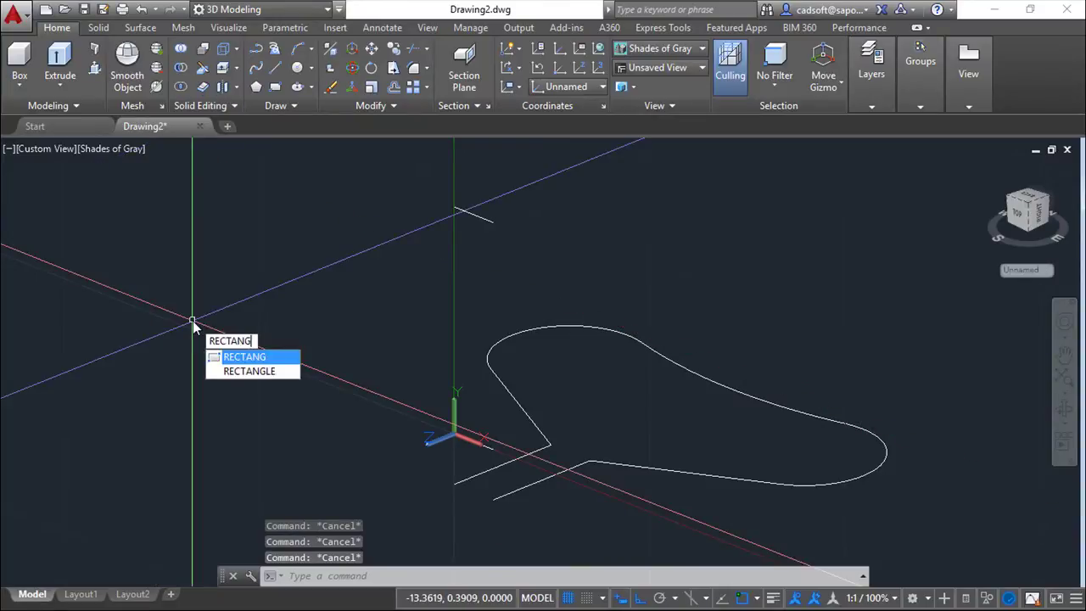
key("Return")
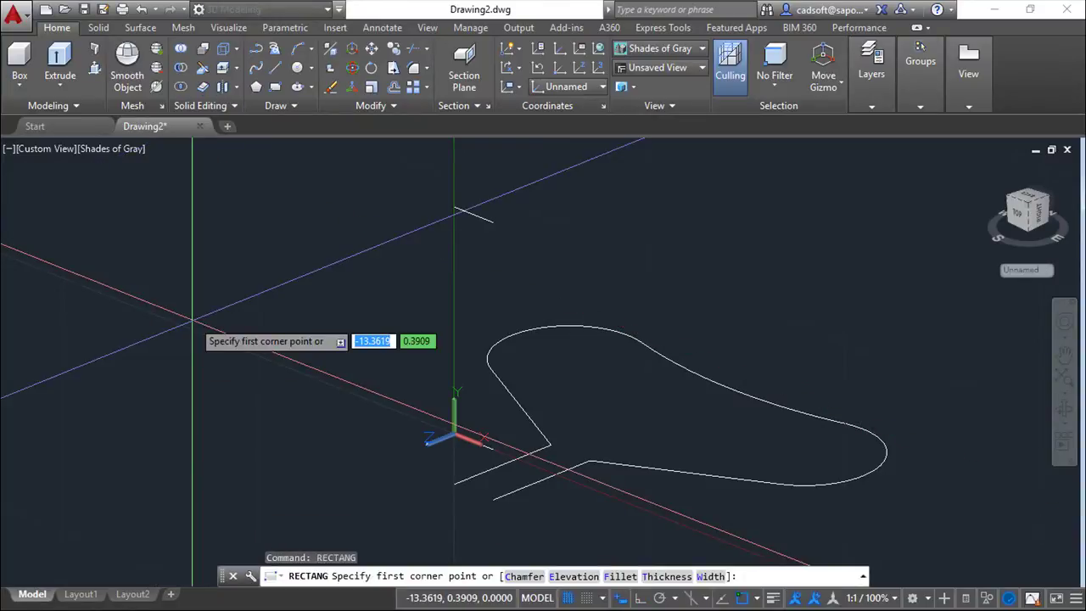
key("Escape")
key("Escape")
scroll(296, 369, "up", 2)
middle_click_drag(413, 392, 287, 347)
left_click_drag(287, 347, 272, 345)
key("Escape")
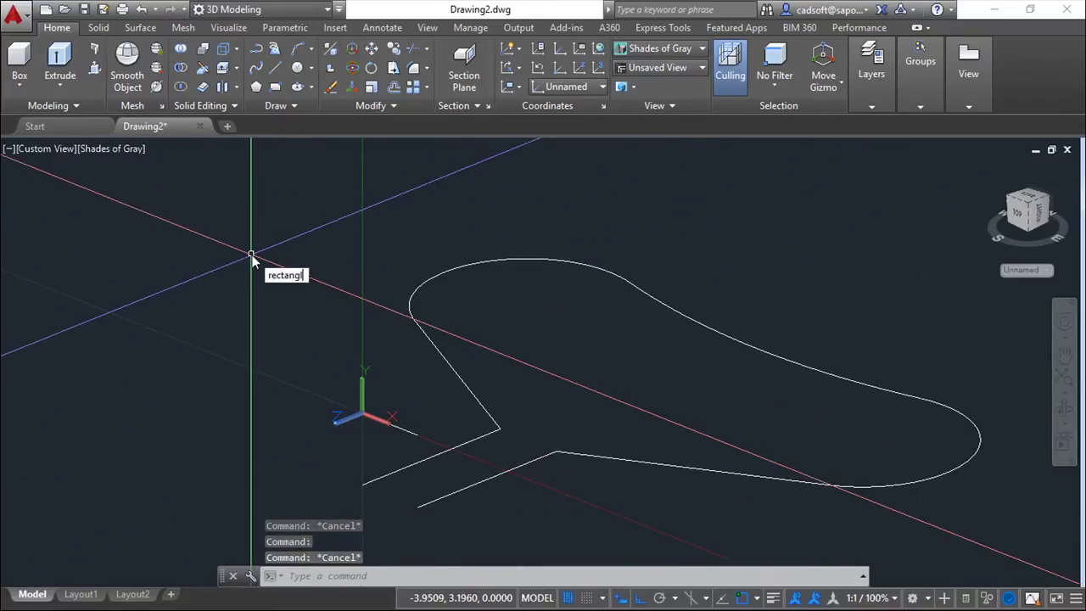
key("Return")
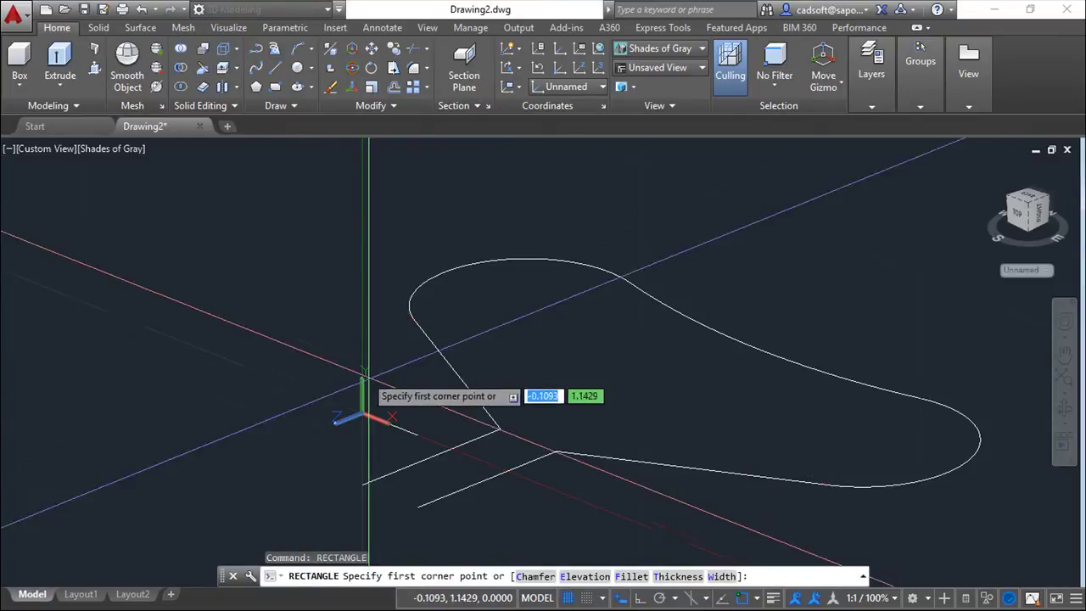
left_click(363, 414)
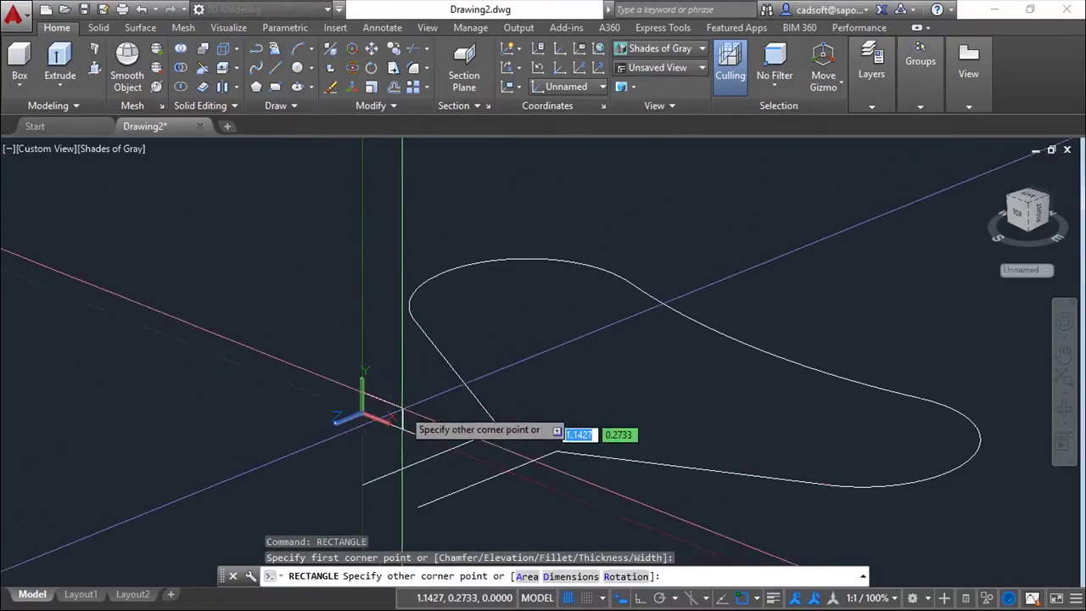
type("d")
key("Return")
key("Return")
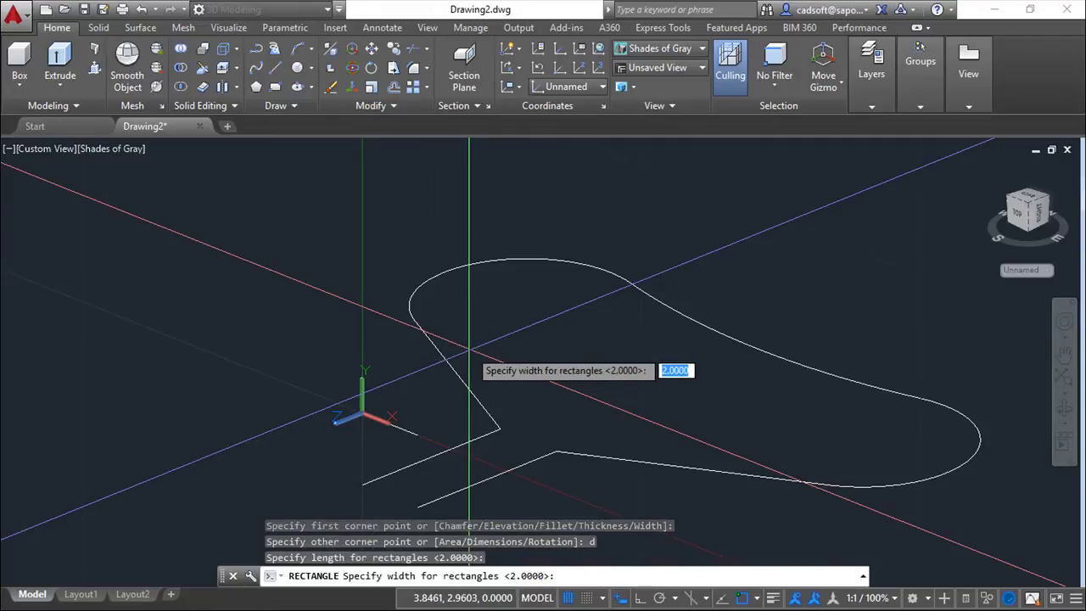
key("Return")
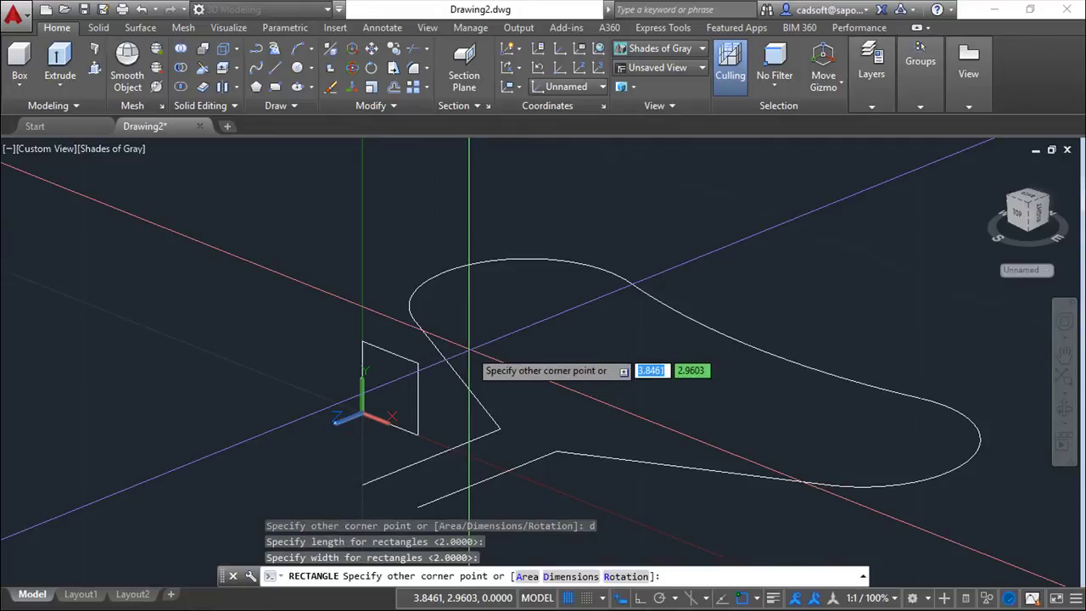
key("Return")
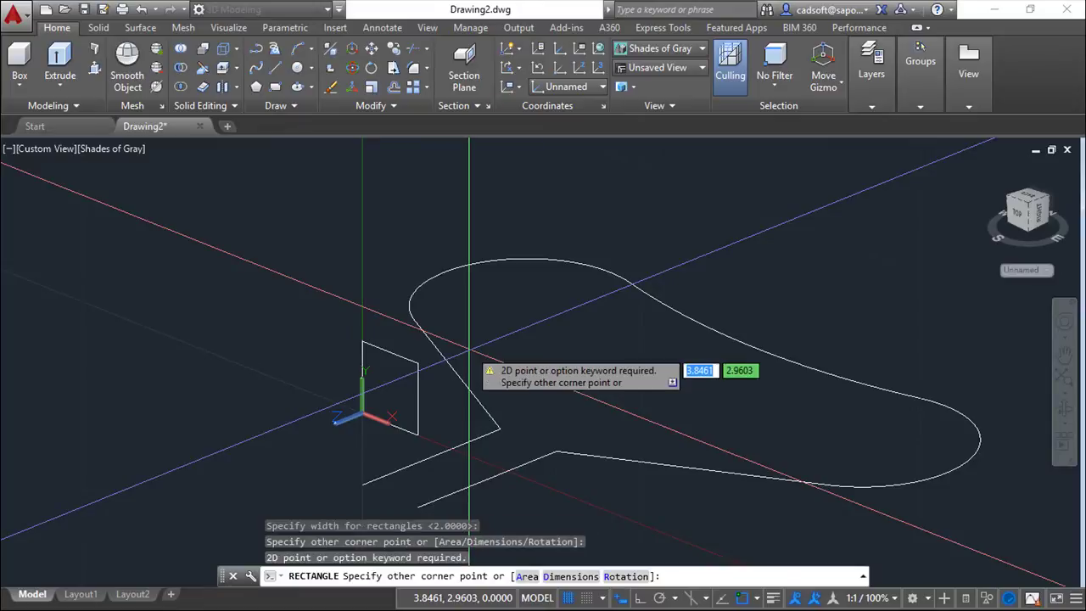
key("Escape")
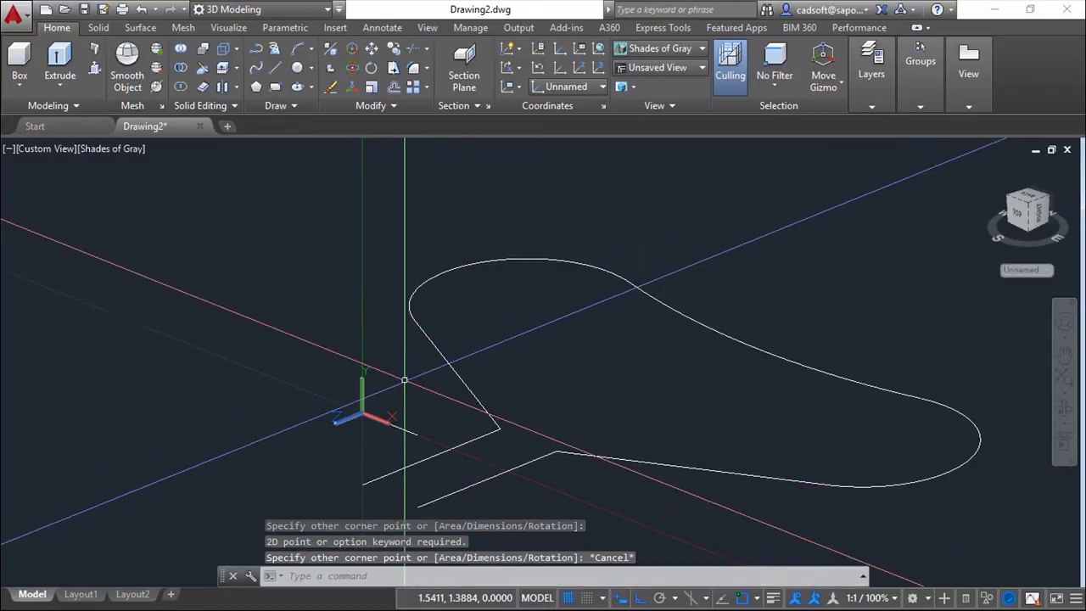
key("Escape")
key("Escape")
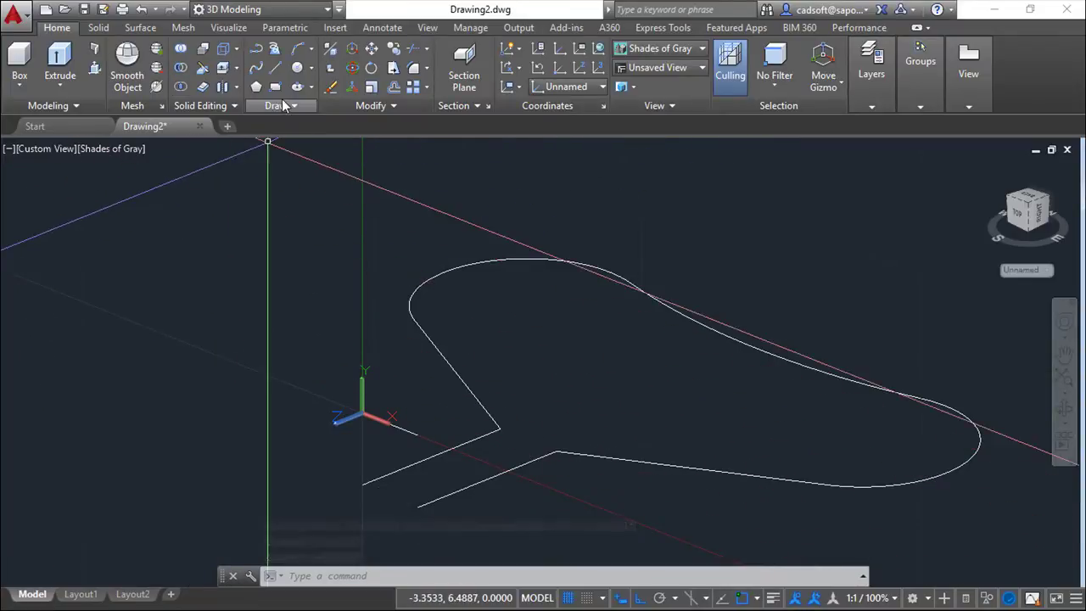
Draw three 2-unit lines from the origin (up, across, down) forming an open square.
left_click(275, 70)
type("2")
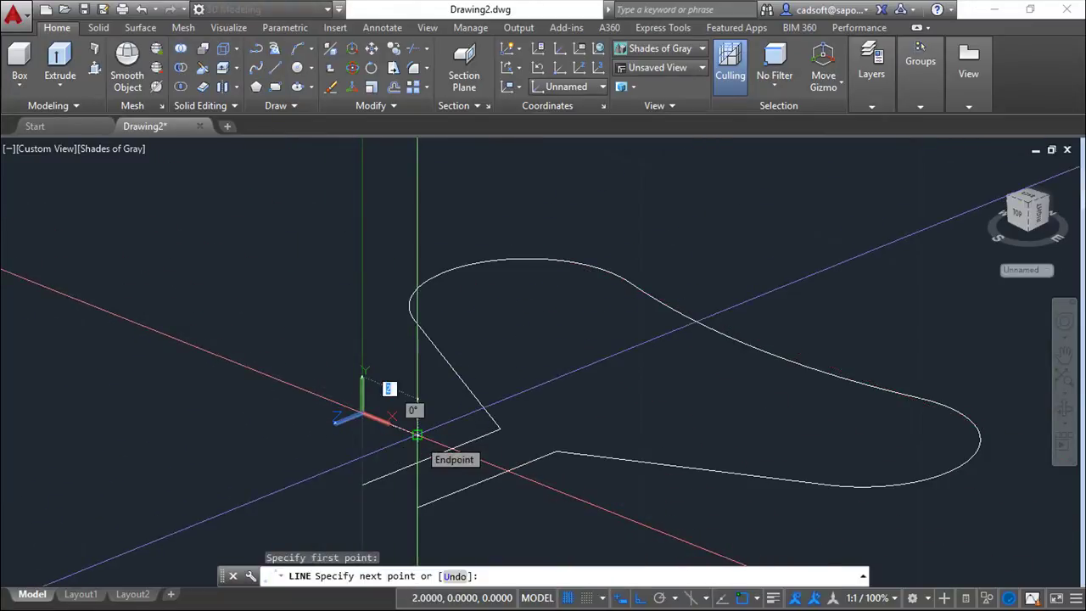
key("Return")
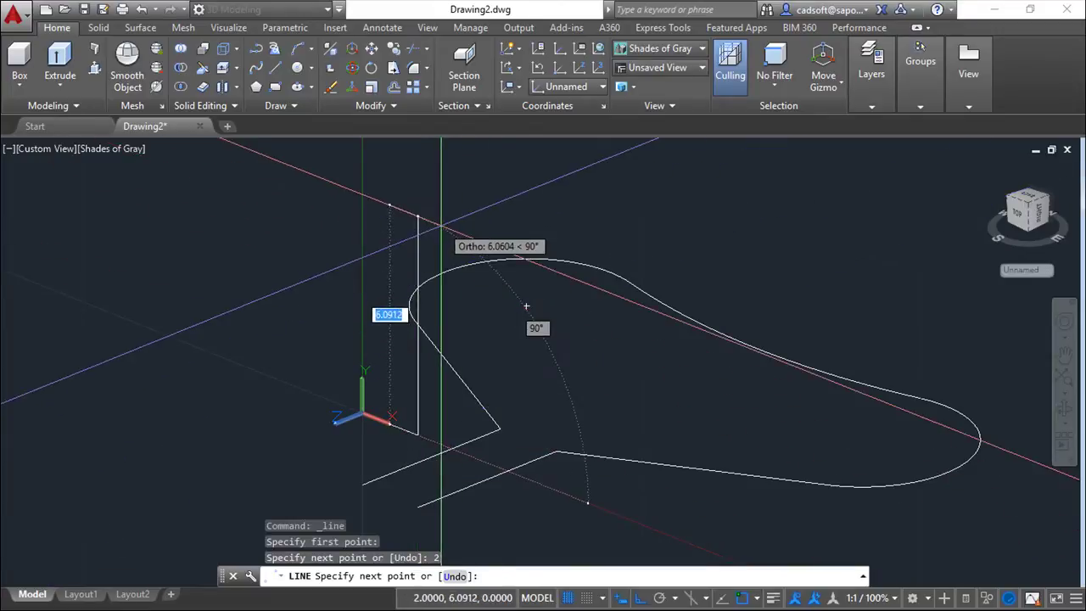
type("2")
key("Return")
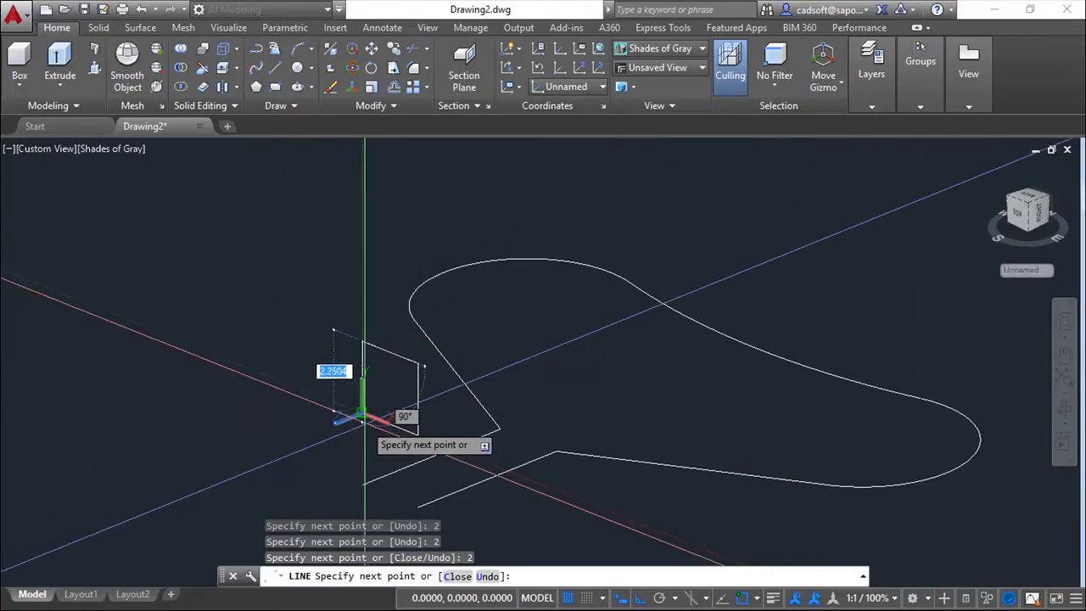
left_click(360, 415)
right_click(181, 318)
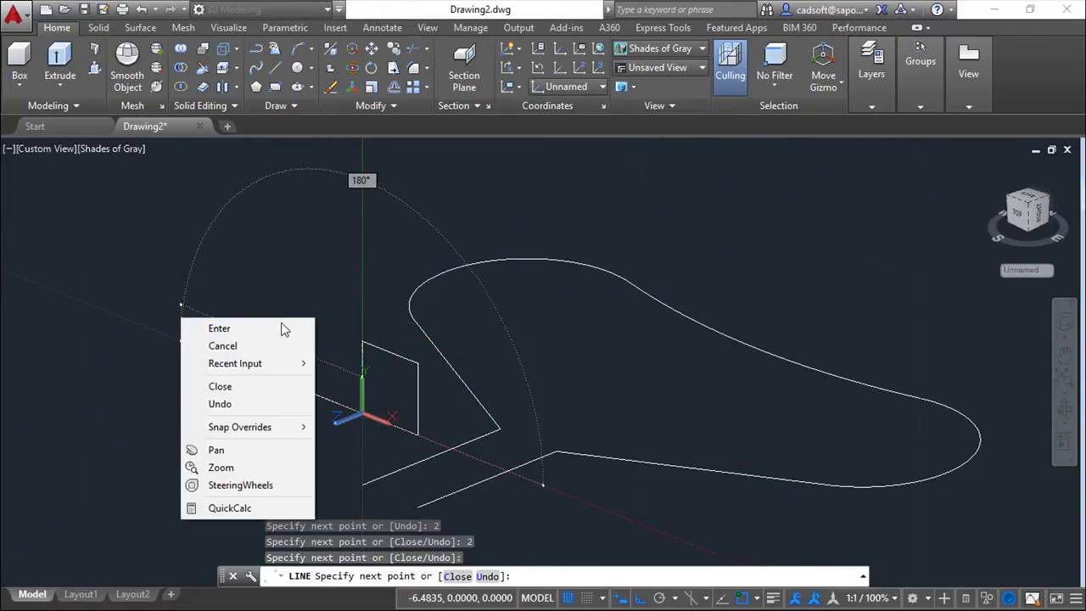
left_click(219, 328)
key("Escape")
key("Escape")
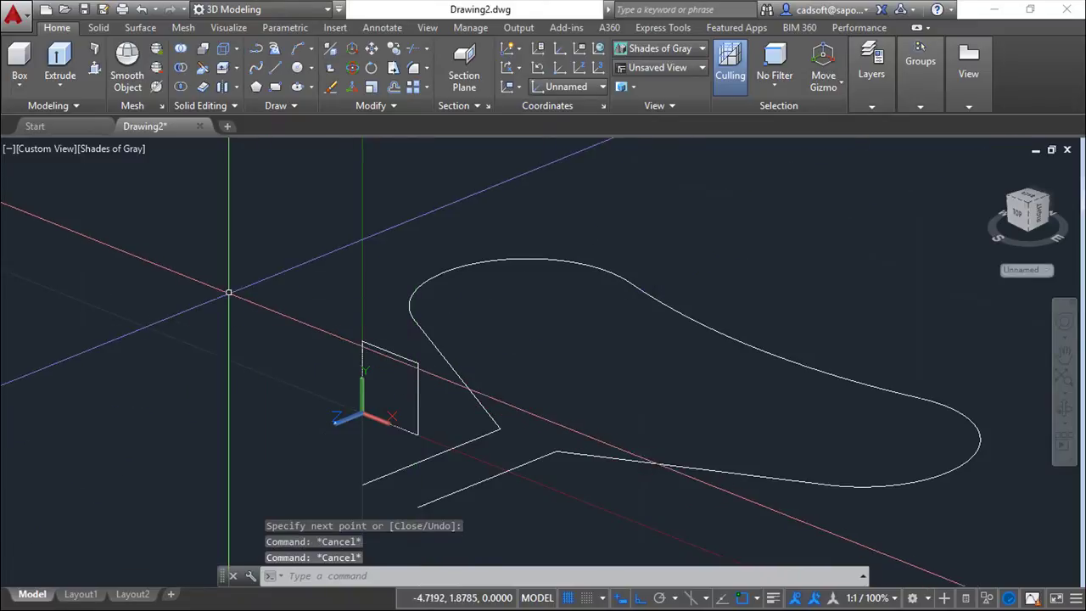
key("Escape")
Join the three square-profile lines into one polyline with PEDIT.
type("pedit")
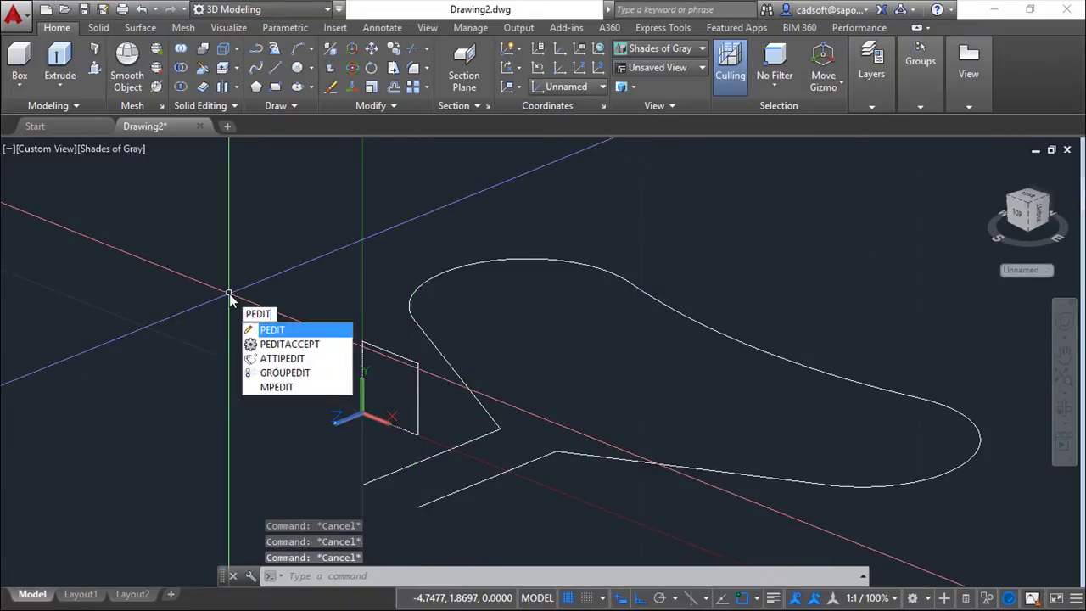
key("Return")
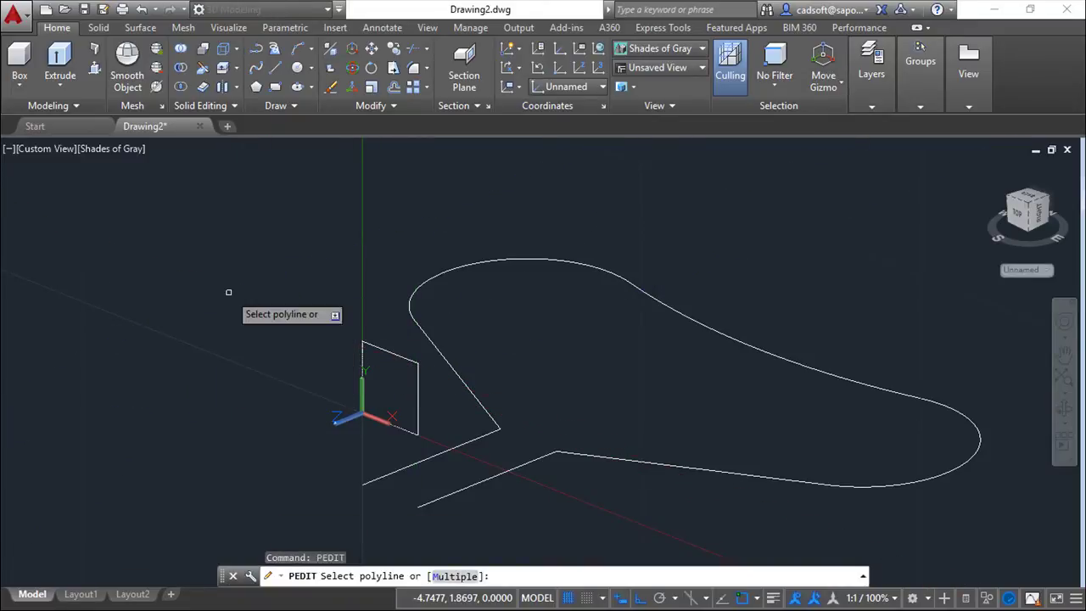
left_click(388, 349)
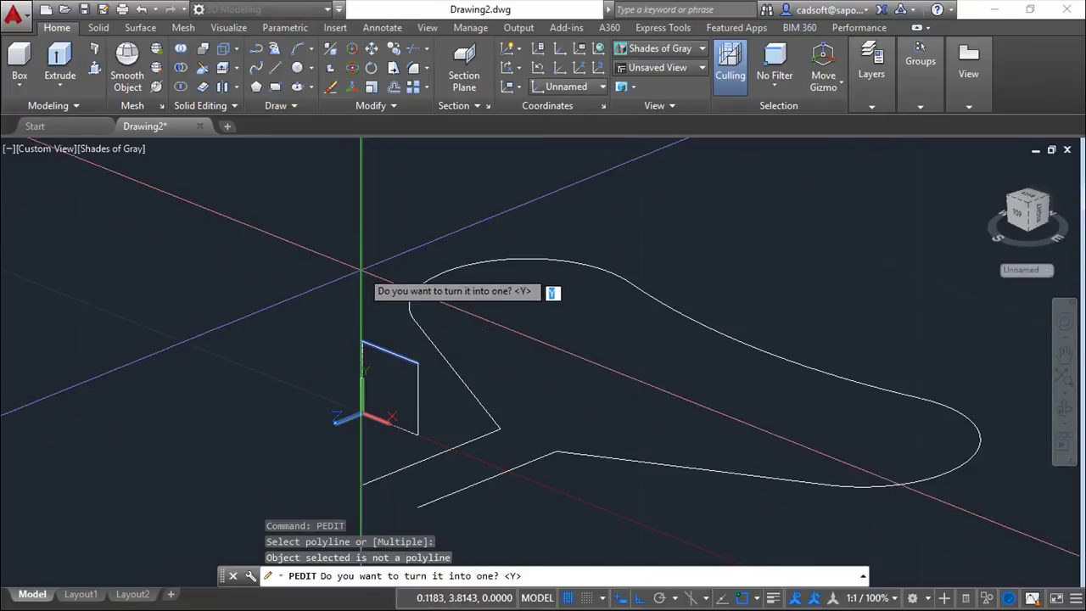
key("Return")
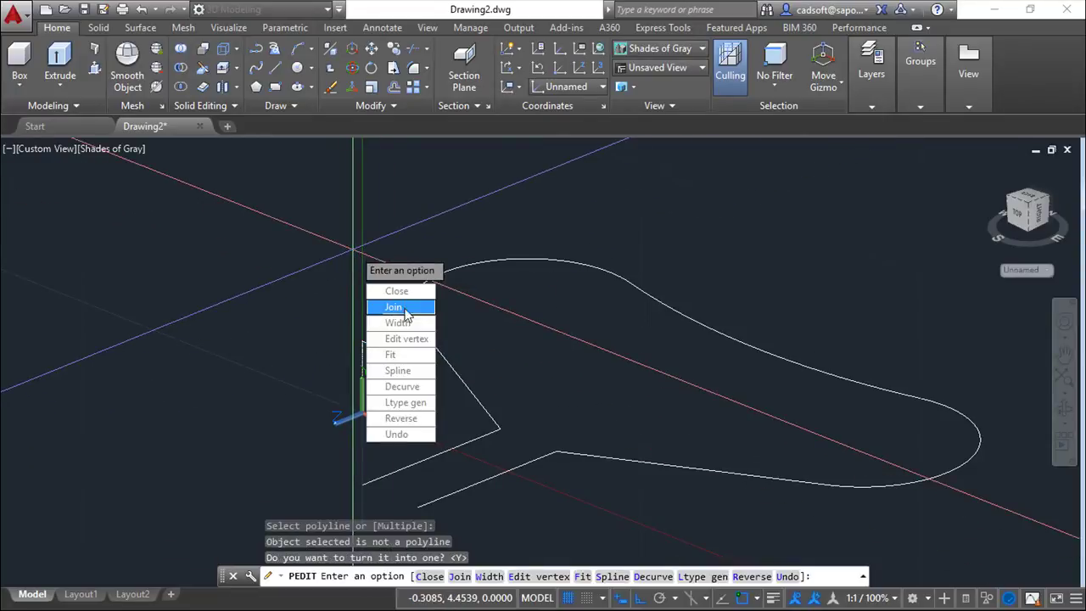
left_click(399, 307)
left_click(362, 355)
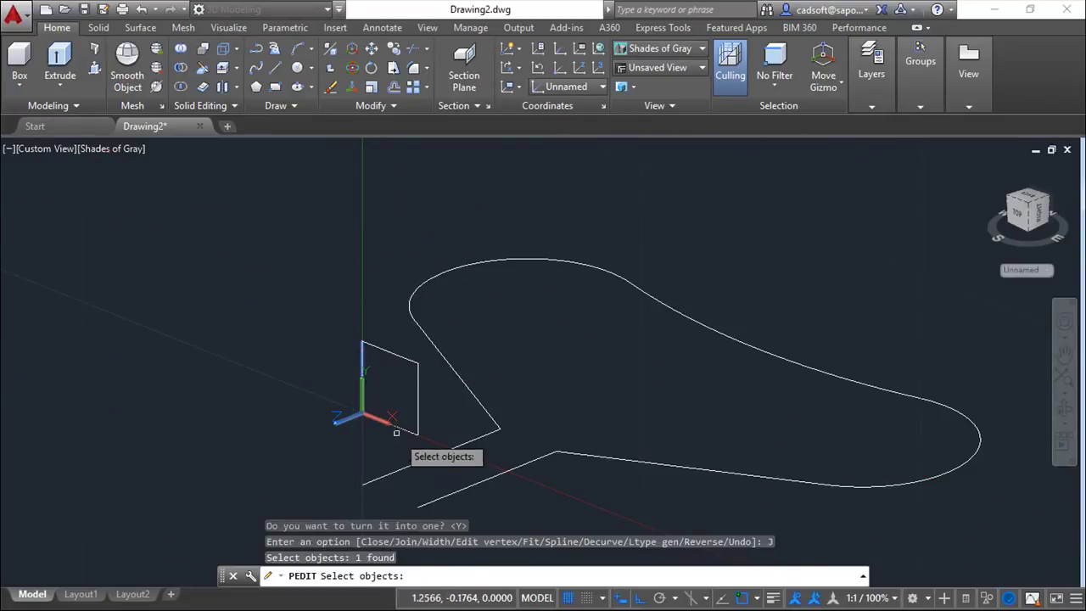
left_click(402, 431)
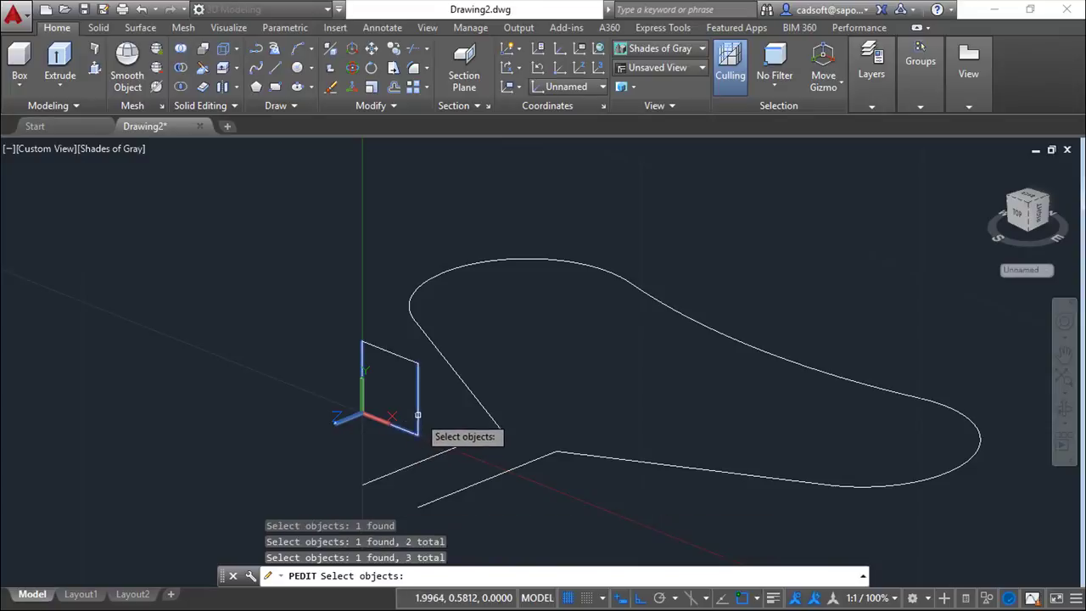
key("Return")
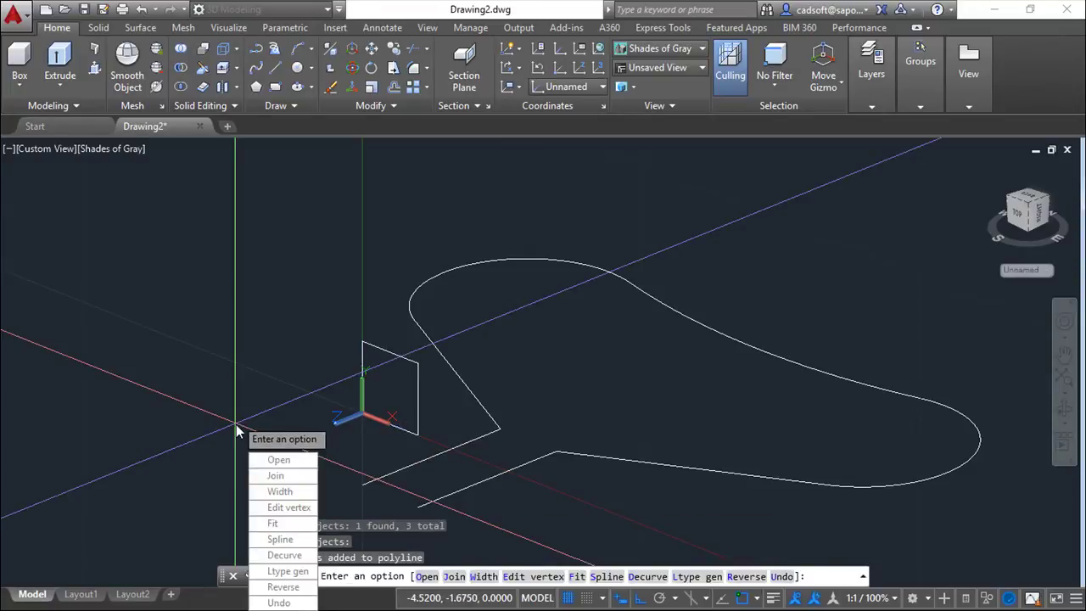
key("Escape")
key("Escape")
key("Escape")
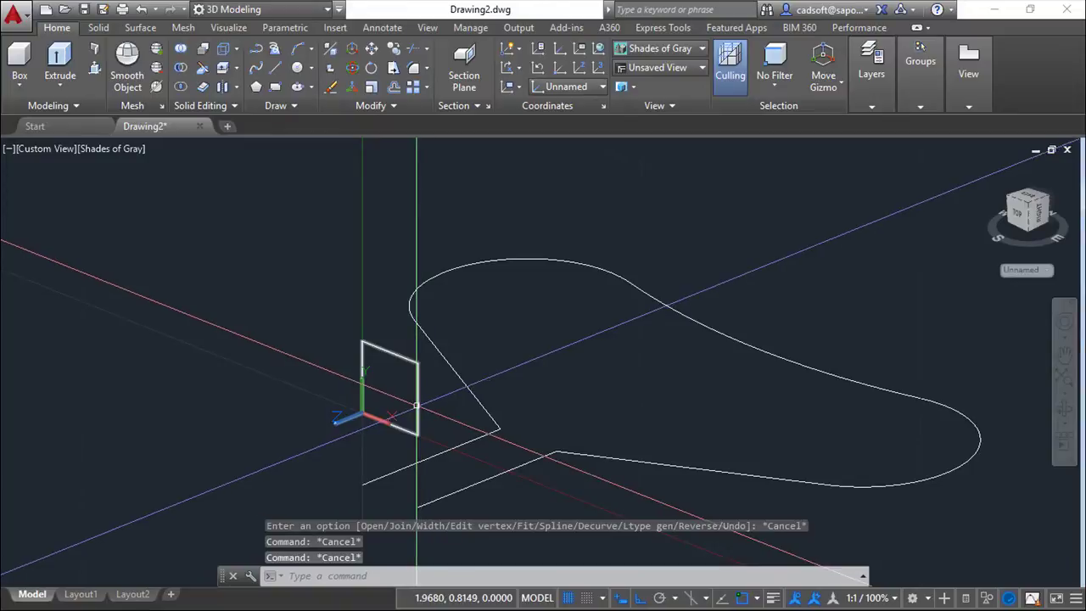
scroll(535, 330, "down", 3)
Revolve the square polyline 180° about a picked axis into a C-shaped stem solid.
middle_click_drag(568, 242, 565, 316)
left_click(90, 29)
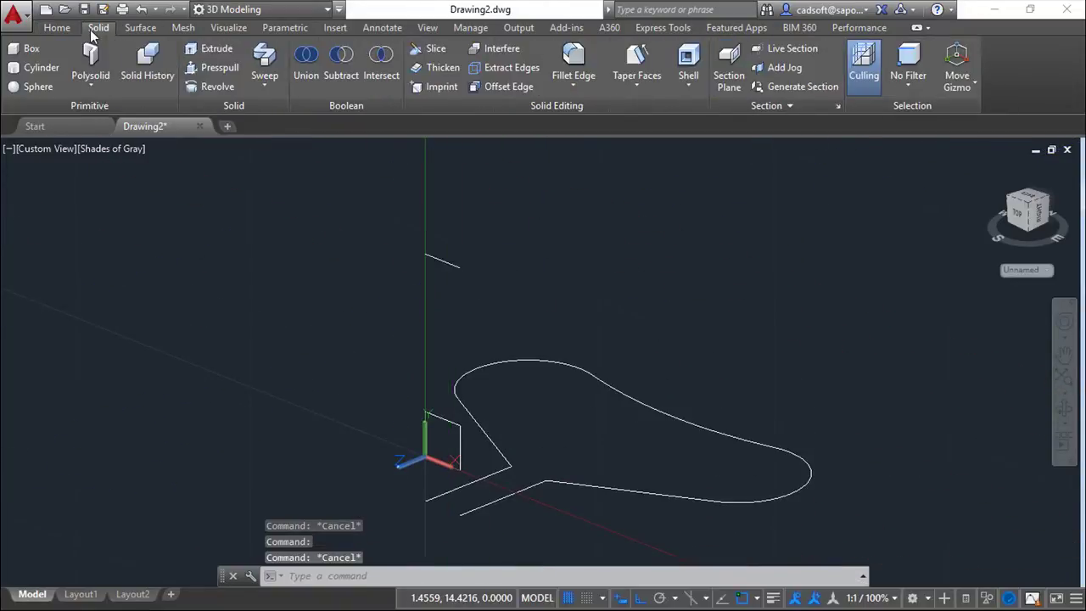
left_click(215, 87)
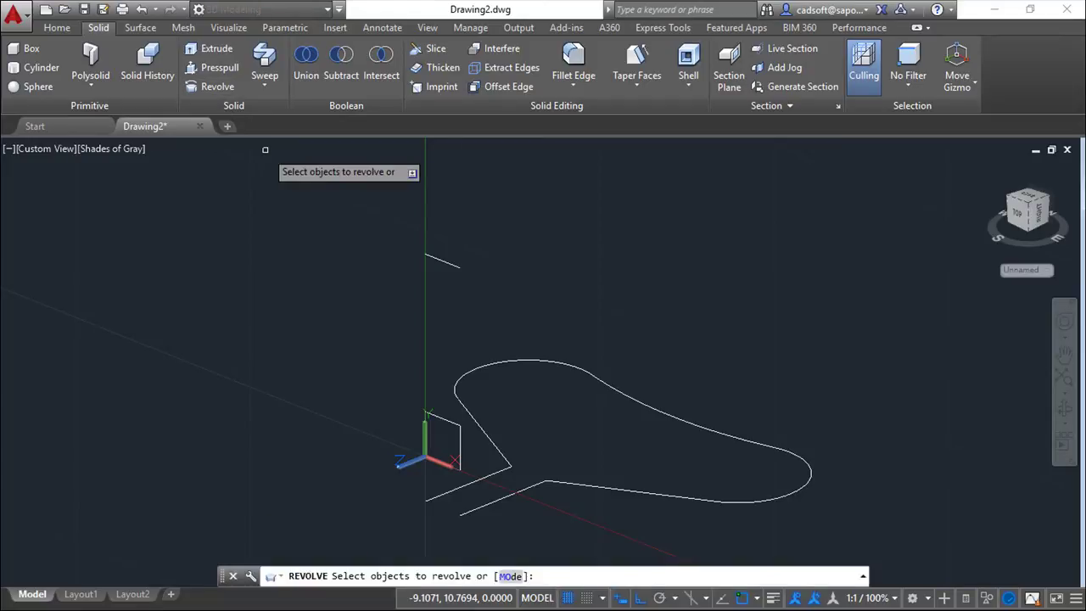
left_click(450, 422)
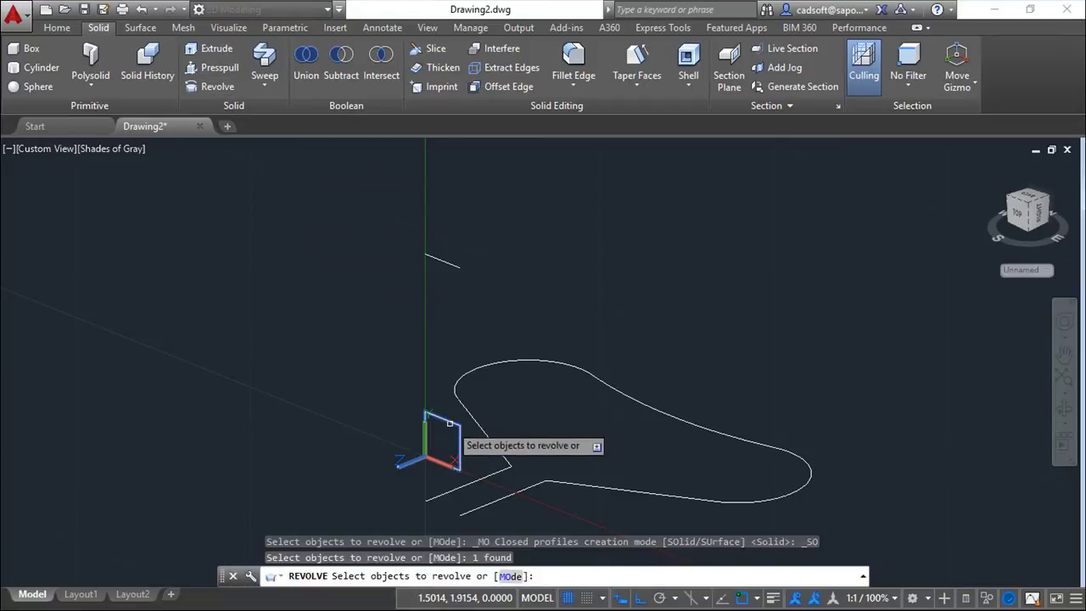
key("Return")
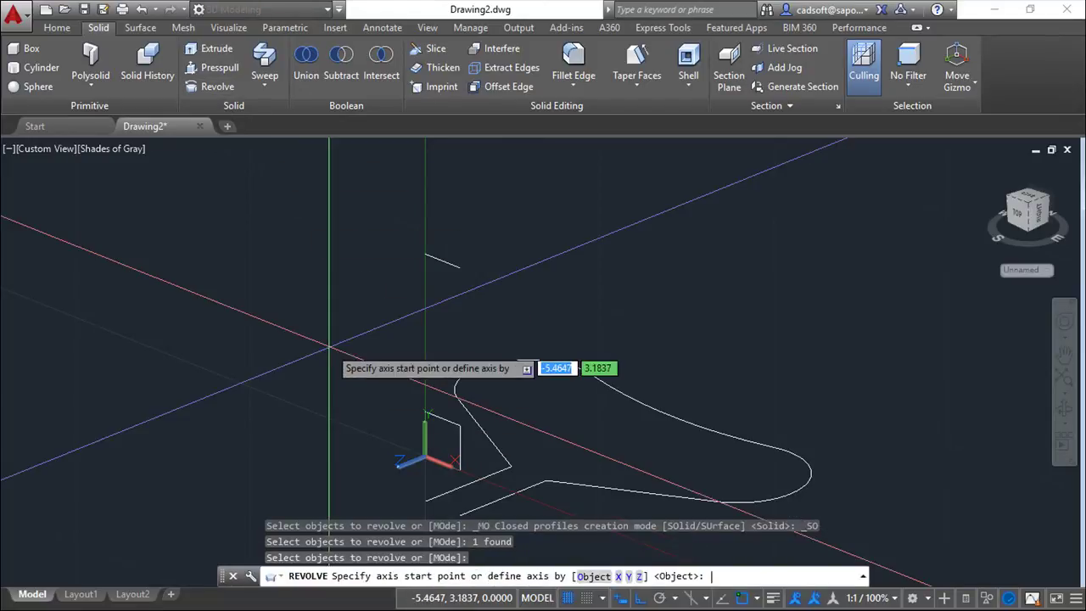
left_click(451, 265)
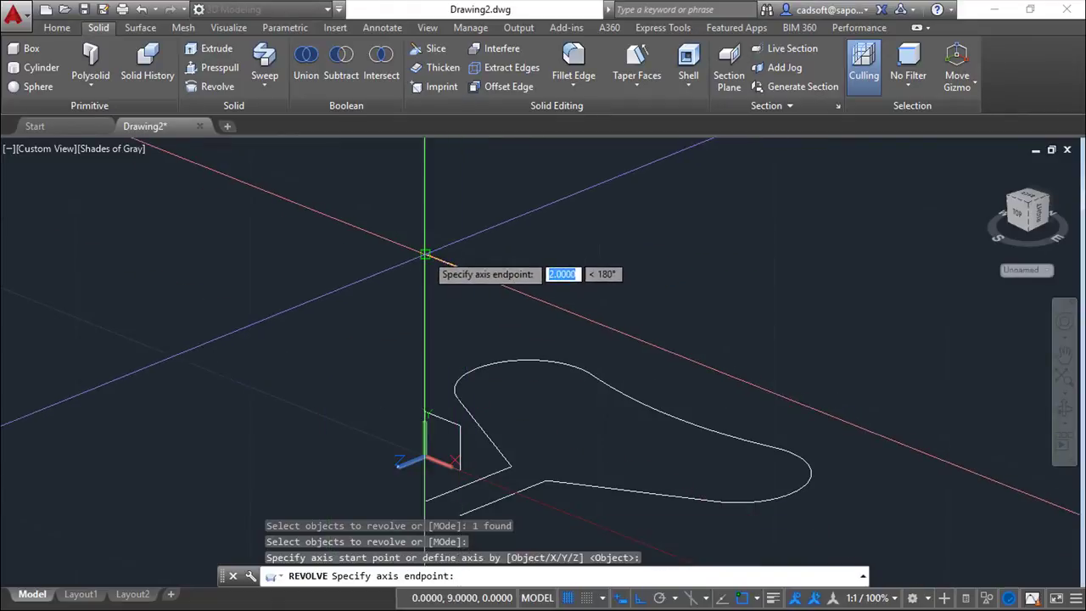
left_click(424, 252)
type("180")
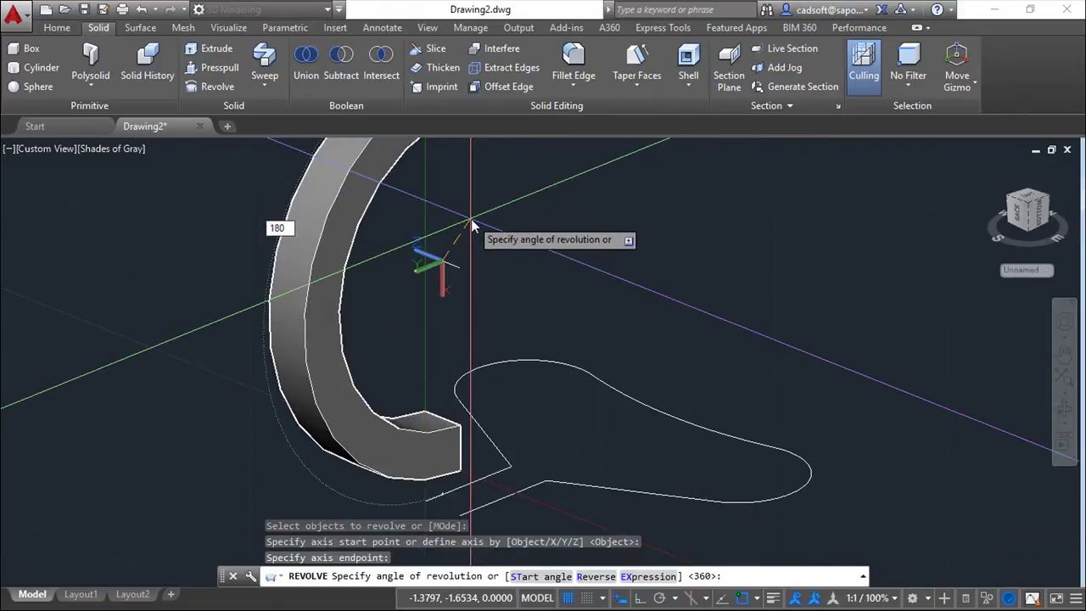
key("Return")
mouse_move(473, 223)
middle_mouse_down("shift")
mouse_move(552, 324)
mouse_move(422, 340)
mouse_move(580, 294)
mouse_move(543, 432)
middle_mouse_up("shift")
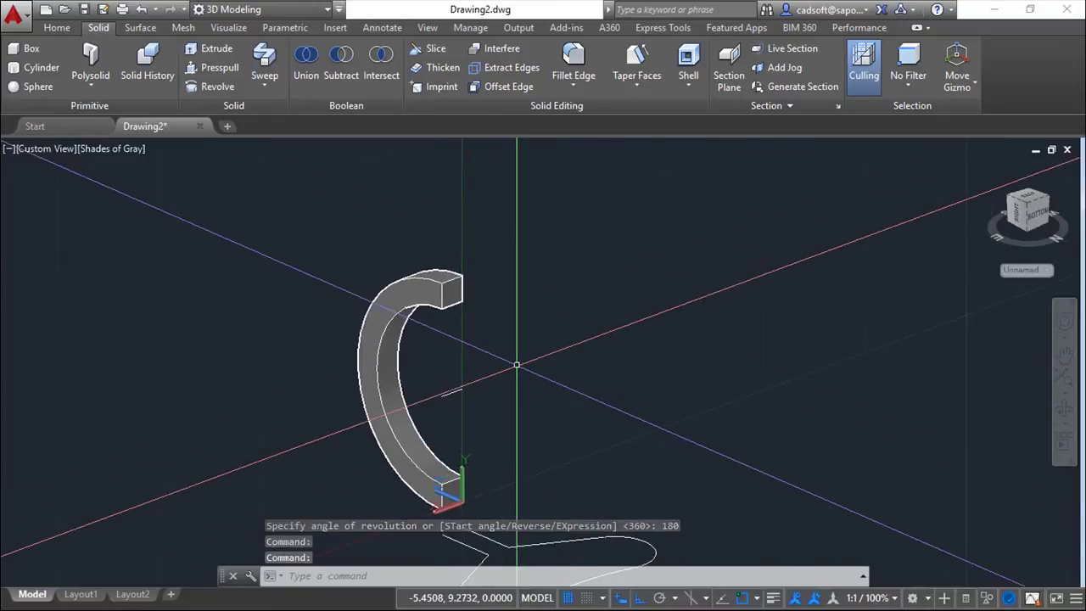
scroll(228, 244, "up", 2)
left_click(34, 69)
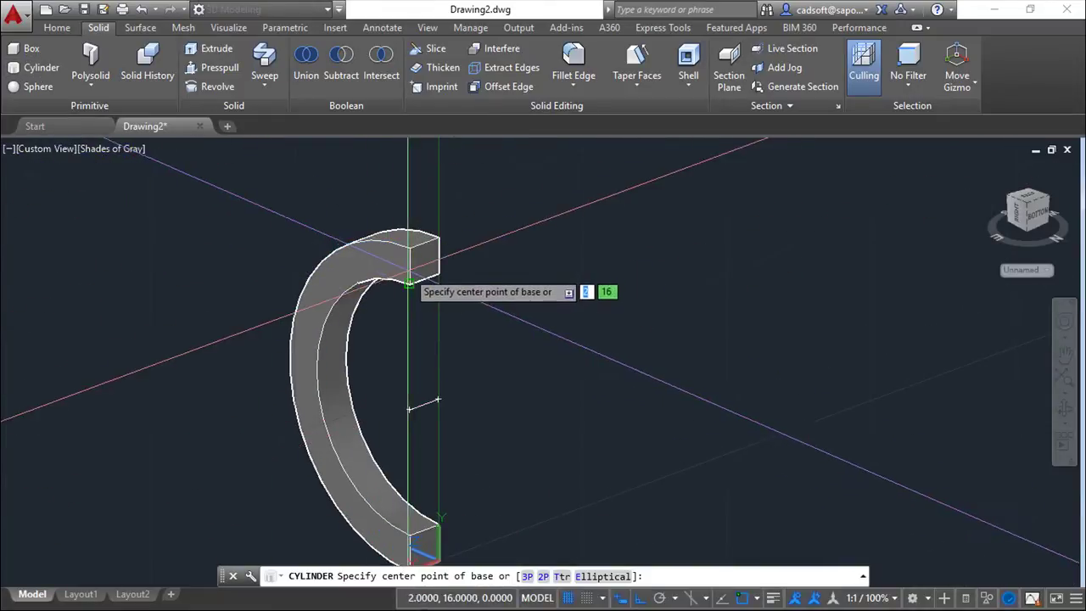
middle_click_drag(526, 328, 535, 281, "shift")
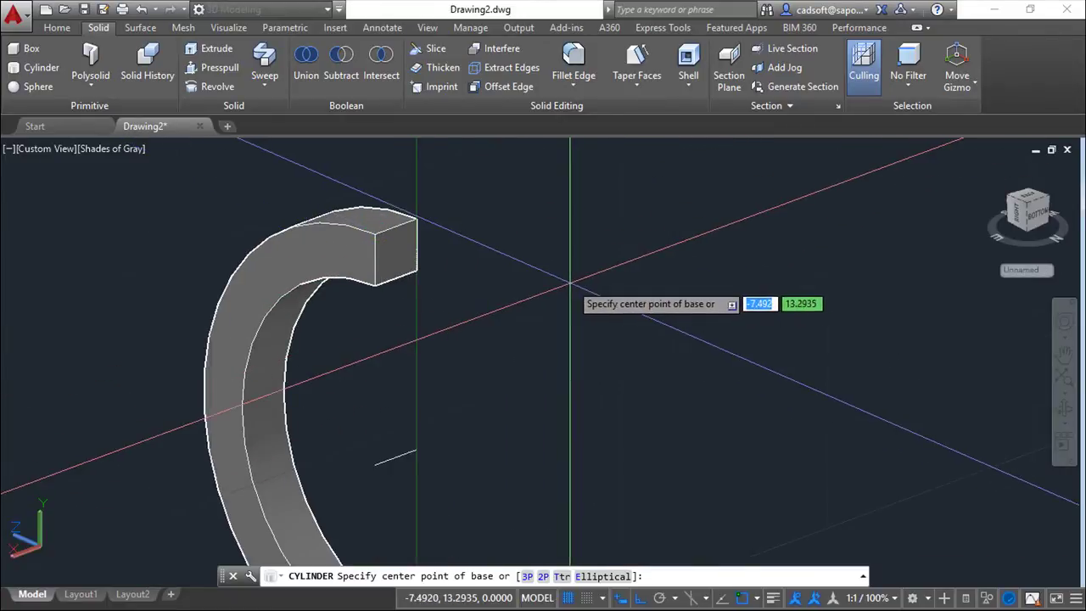
right_click(570, 282, "shift")
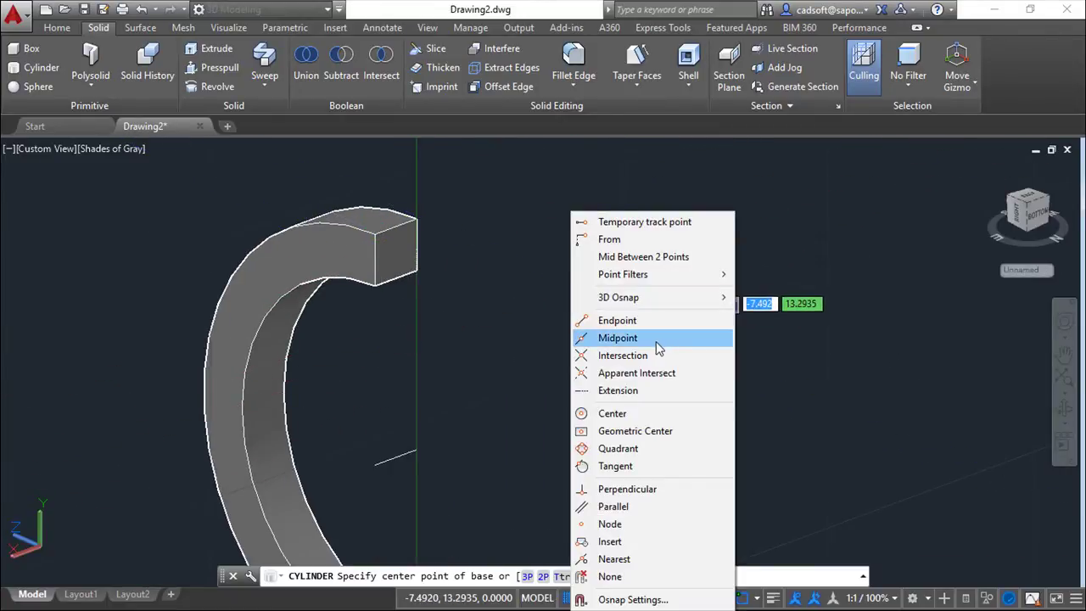
left_click(658, 338)
left_click(375, 283)
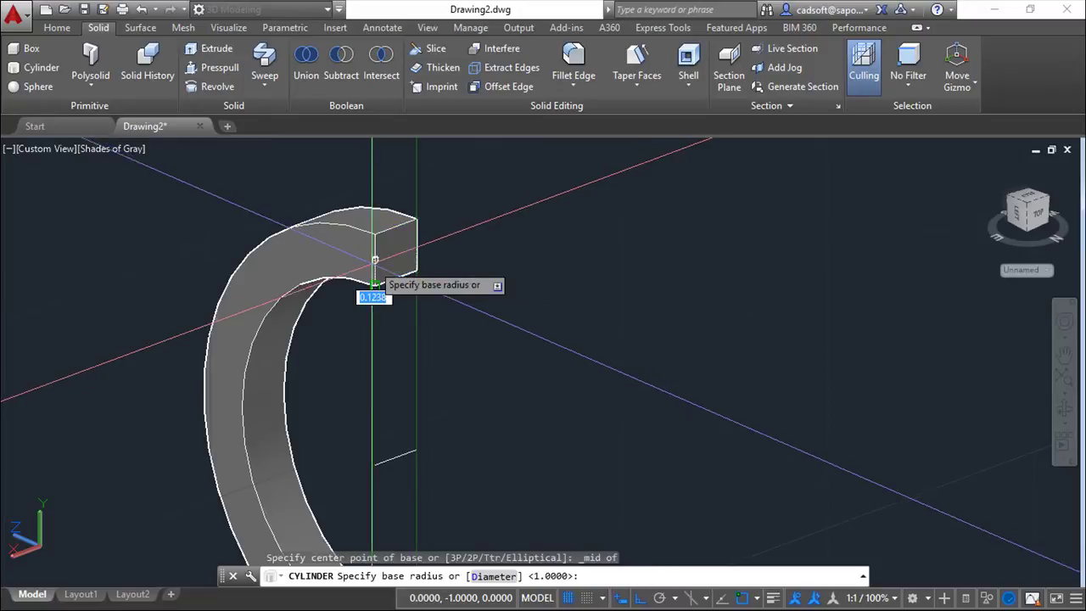
key("Escape")
key("Escape")
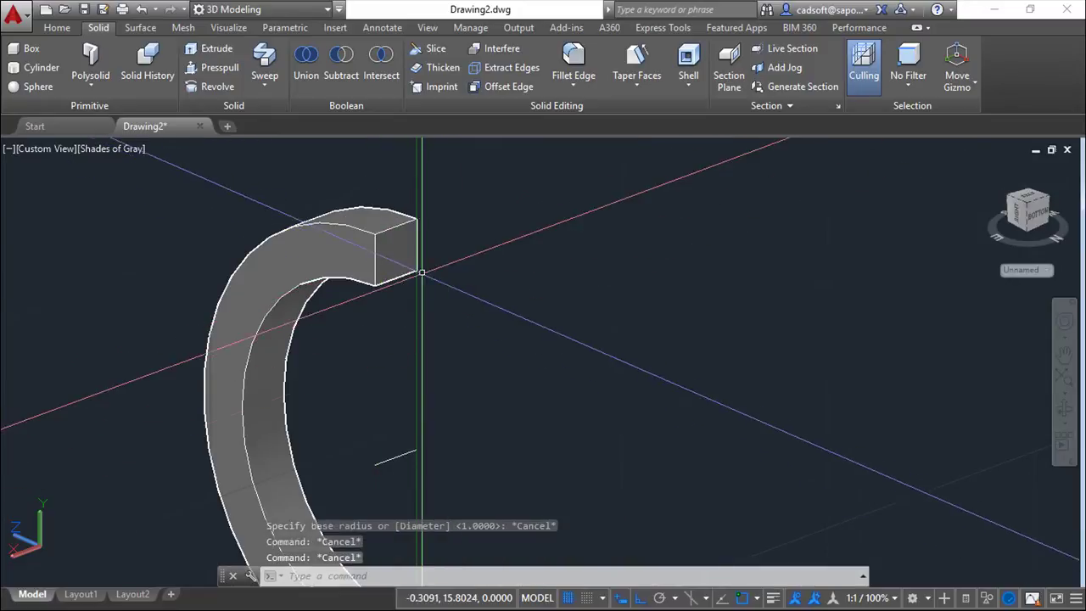
middle_click_drag(519, 393, 514, 302, "shift")
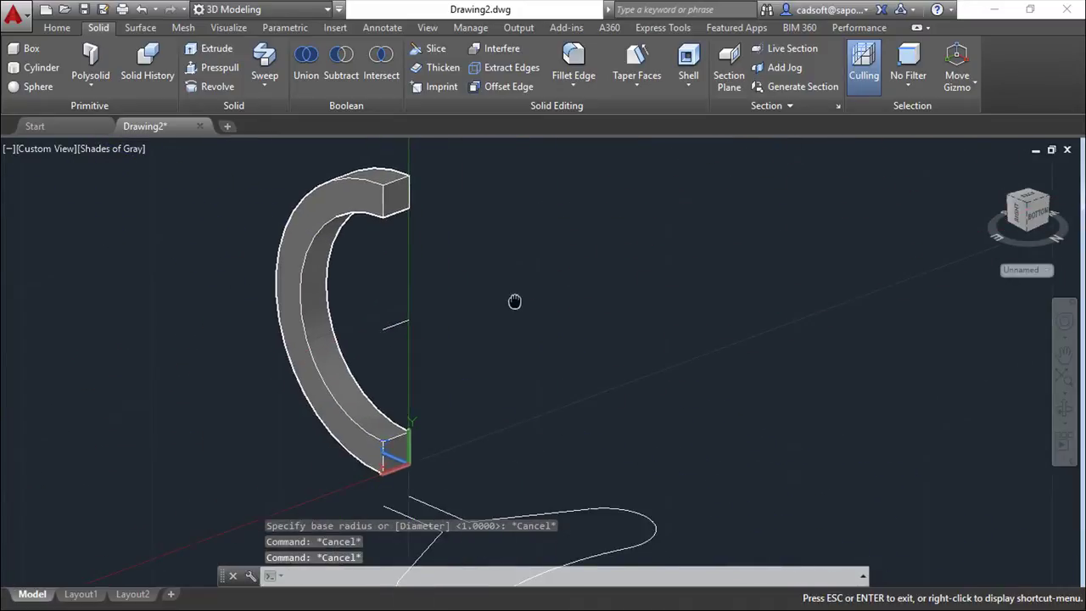
left_click_drag(514, 301, 527, 313)
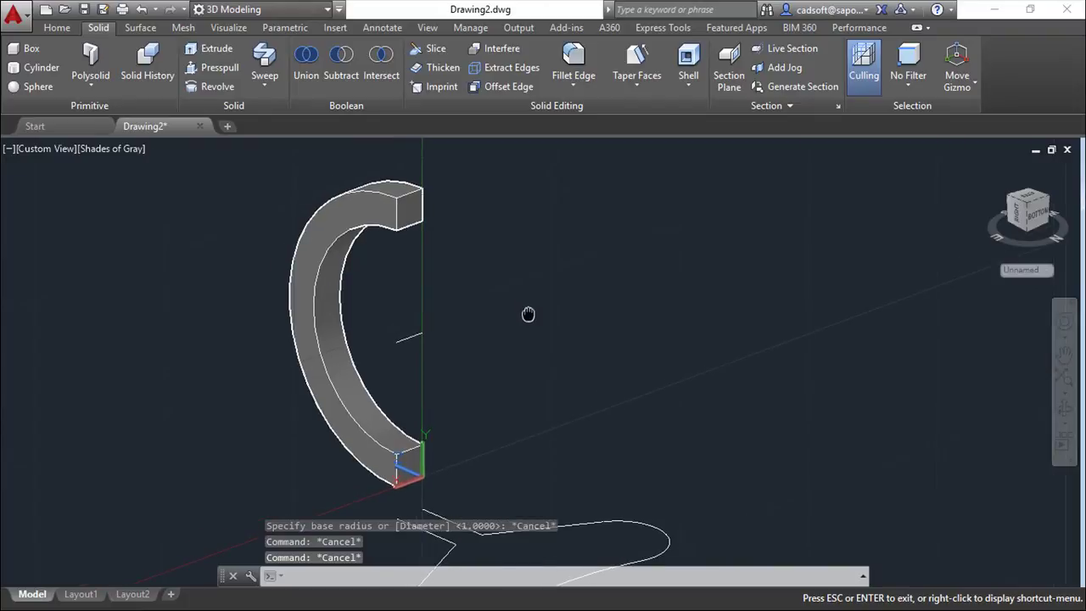
key("Escape")
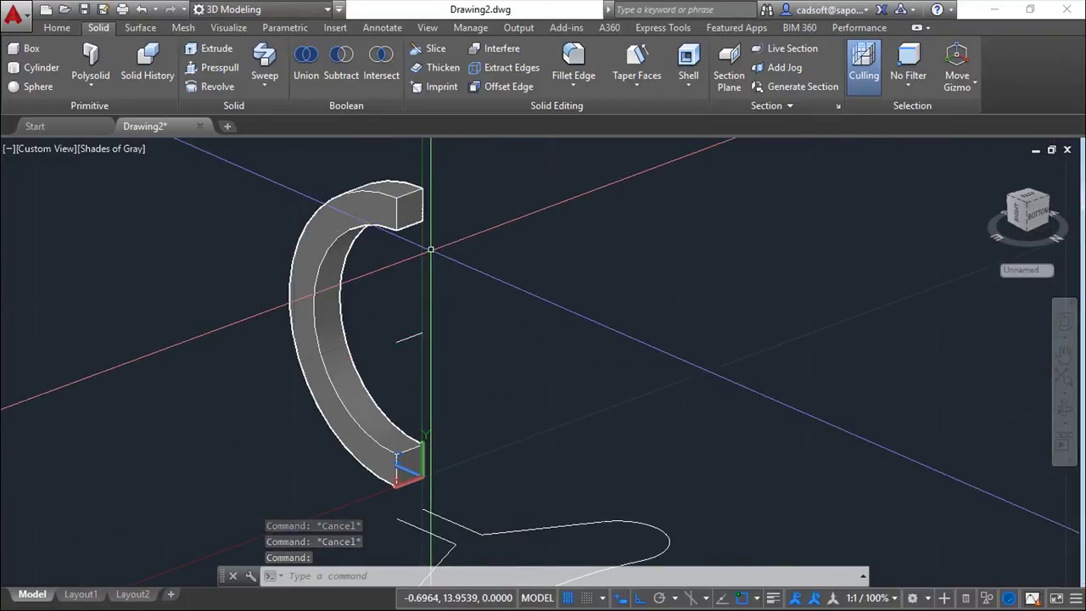
type("ucs")
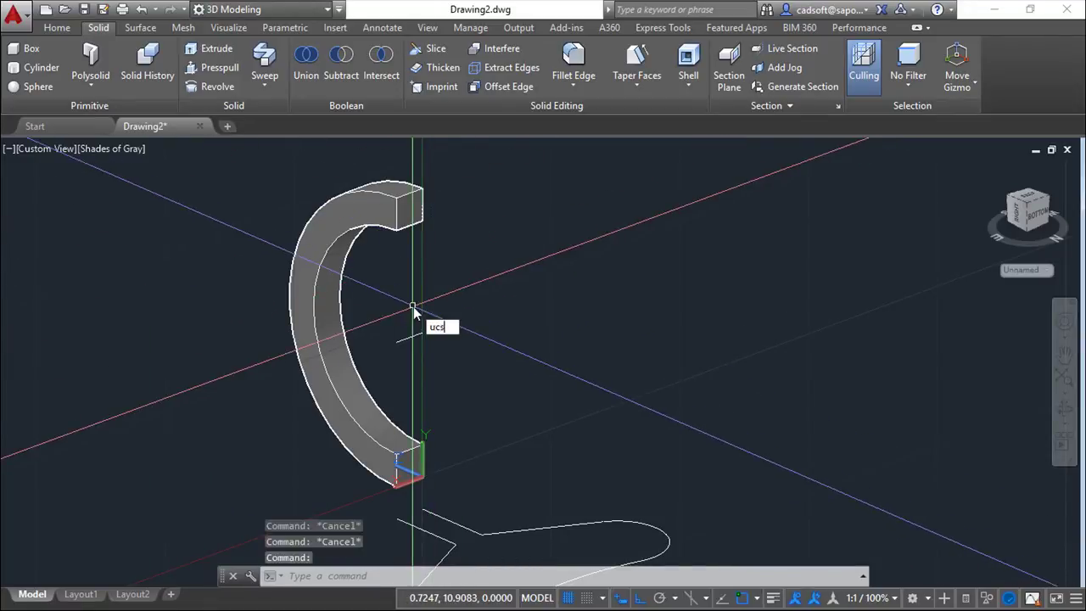
key("Return")
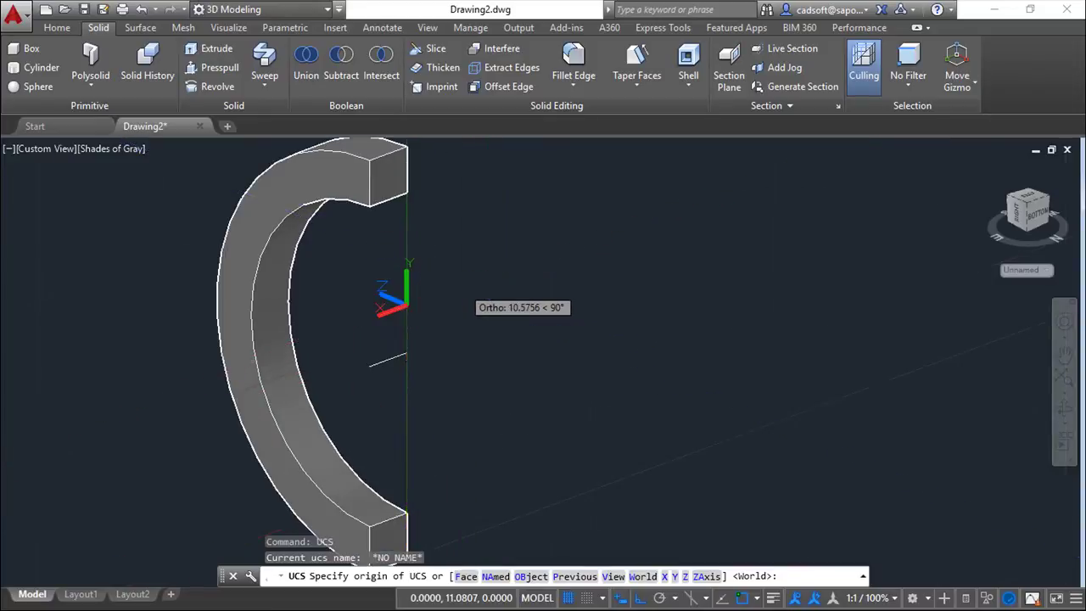
middle_click_drag(459, 287, 484, 338, "shift")
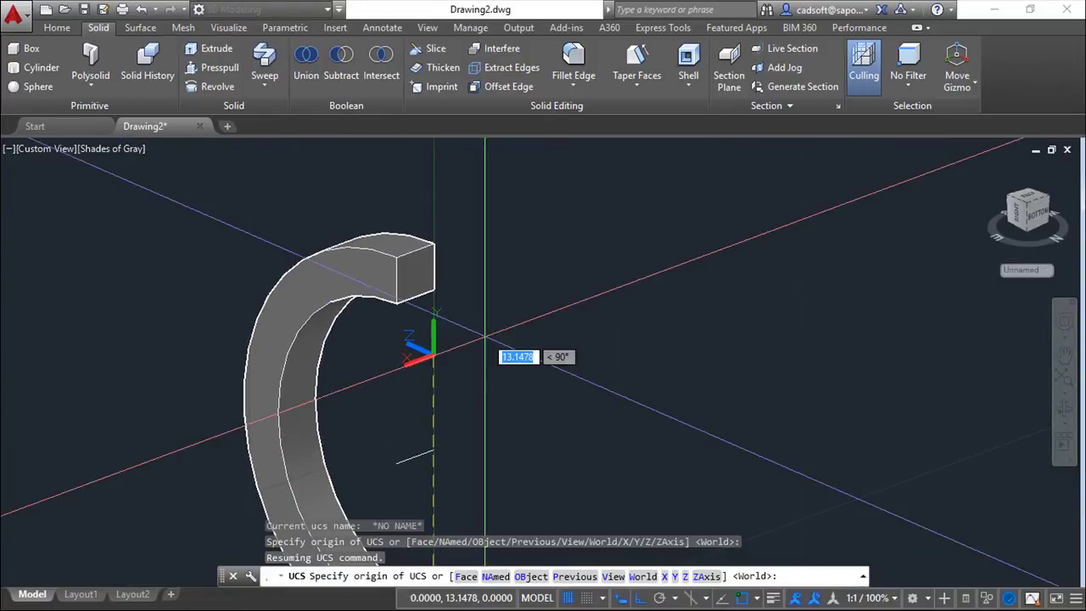
key("Escape")
key("Escape")
key("Escape")
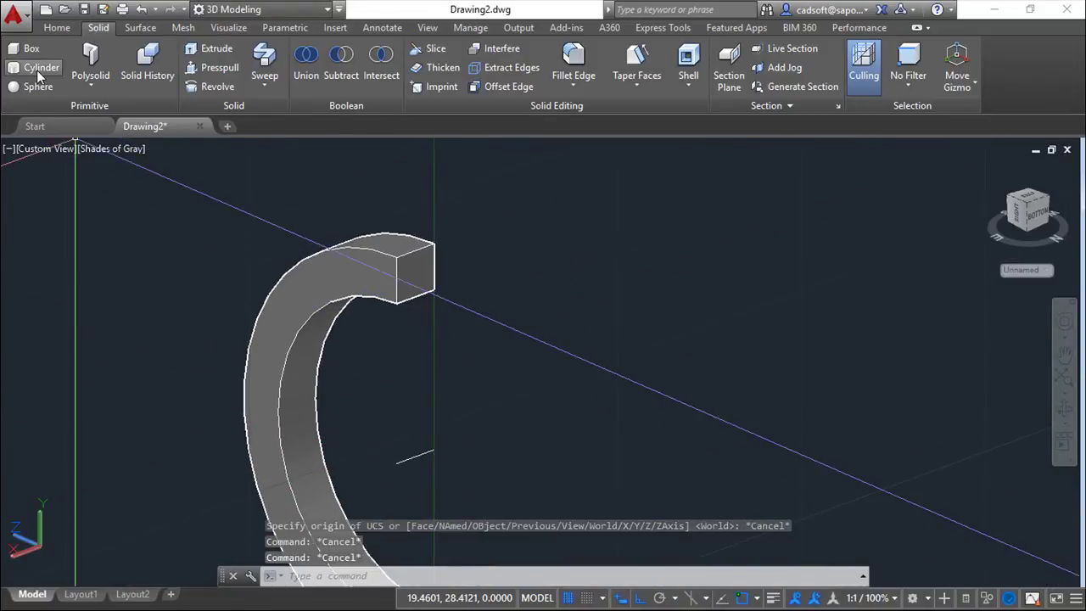
Start a cylinder centred on the midpoint of the stem's end face and set its radius.
left_click(36, 70)
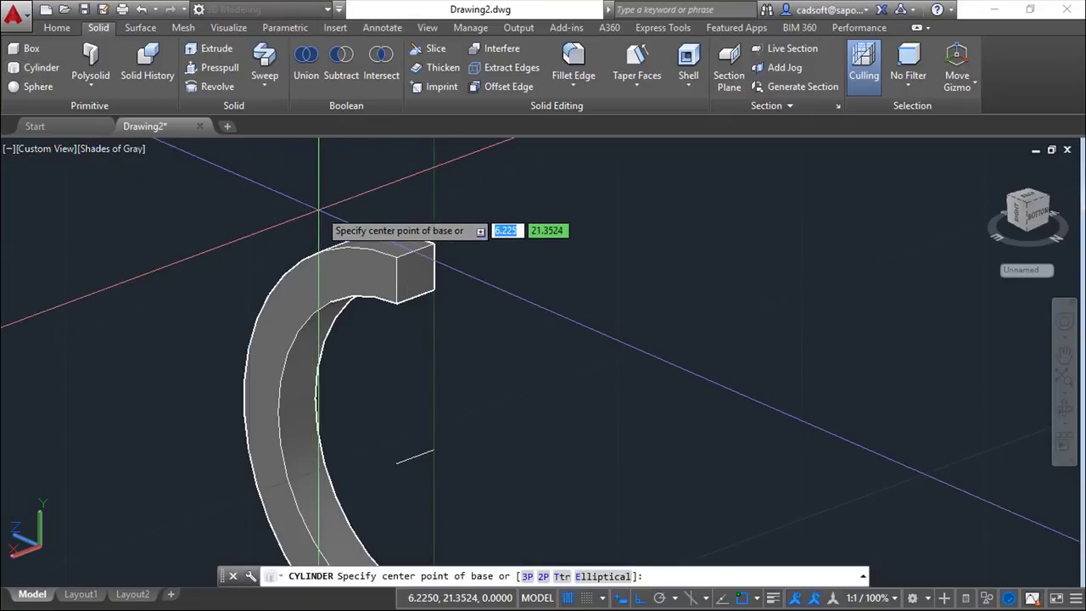
right_click(587, 326, "shift")
left_click(641, 339)
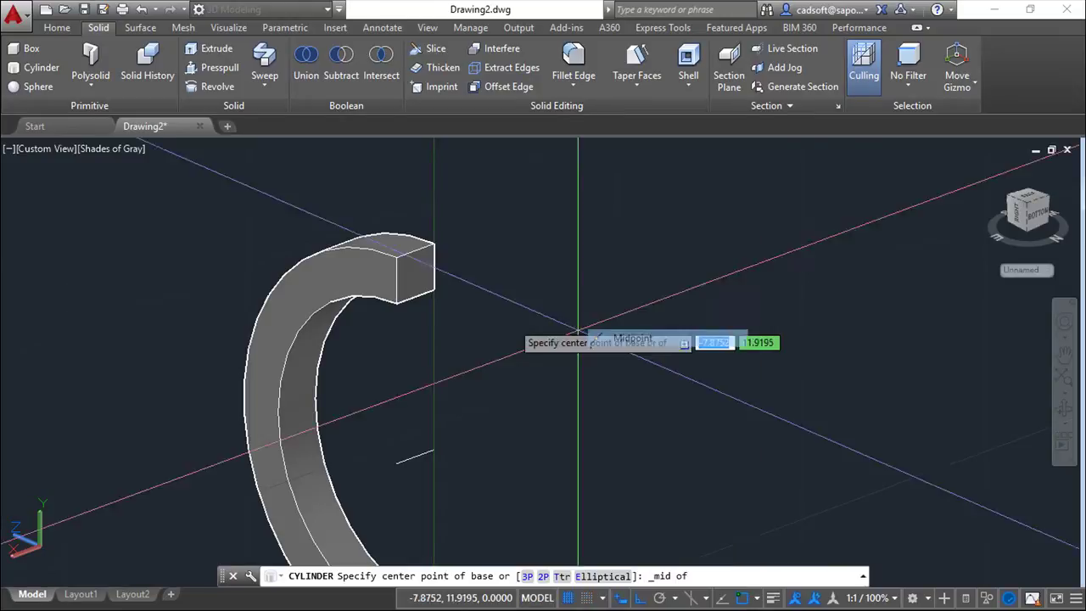
left_click(396, 282)
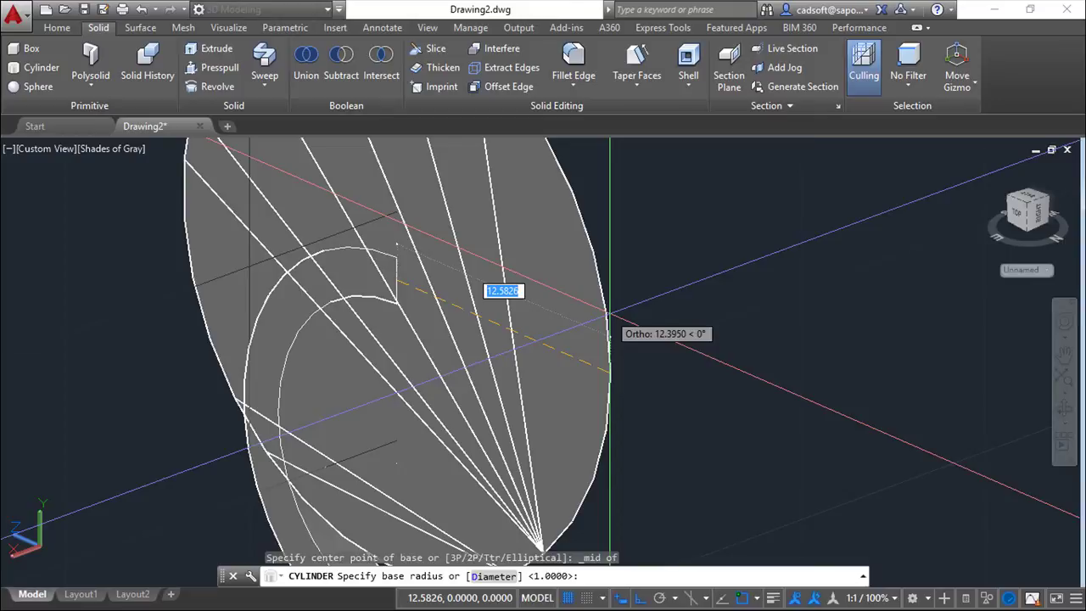
scroll(397, 282, "down", 5)
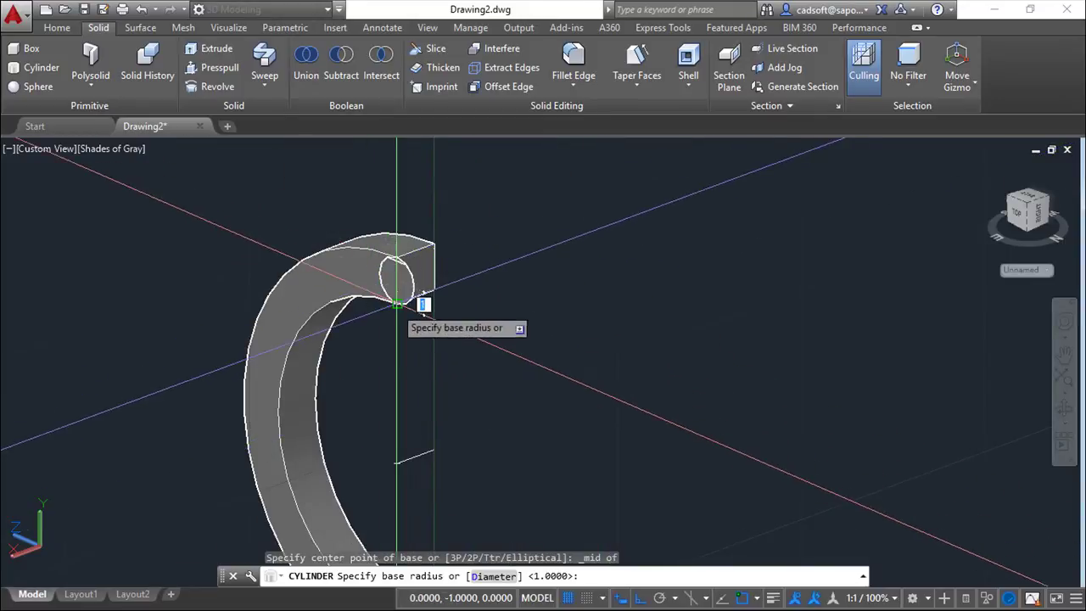
left_click(396, 300)
Give the cylinder a height of 2 so it extends from the stem tip.
mouse_move(529, 318)
middle_mouse_down("shift")
mouse_move(435, 356)
mouse_move(361, 342)
middle_mouse_up("shift")
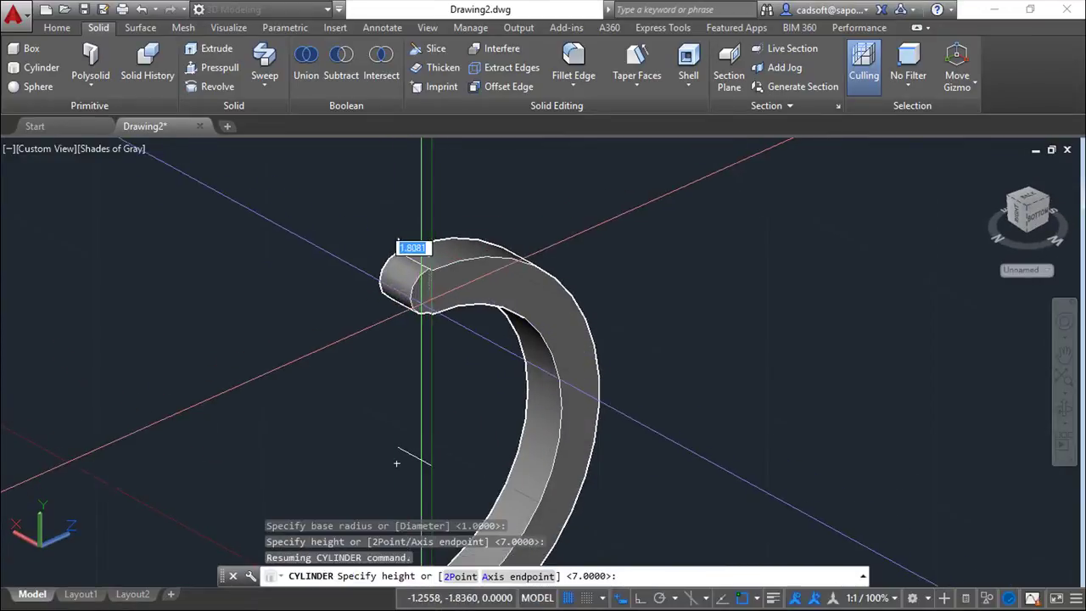
scroll(396, 464, "up", 3)
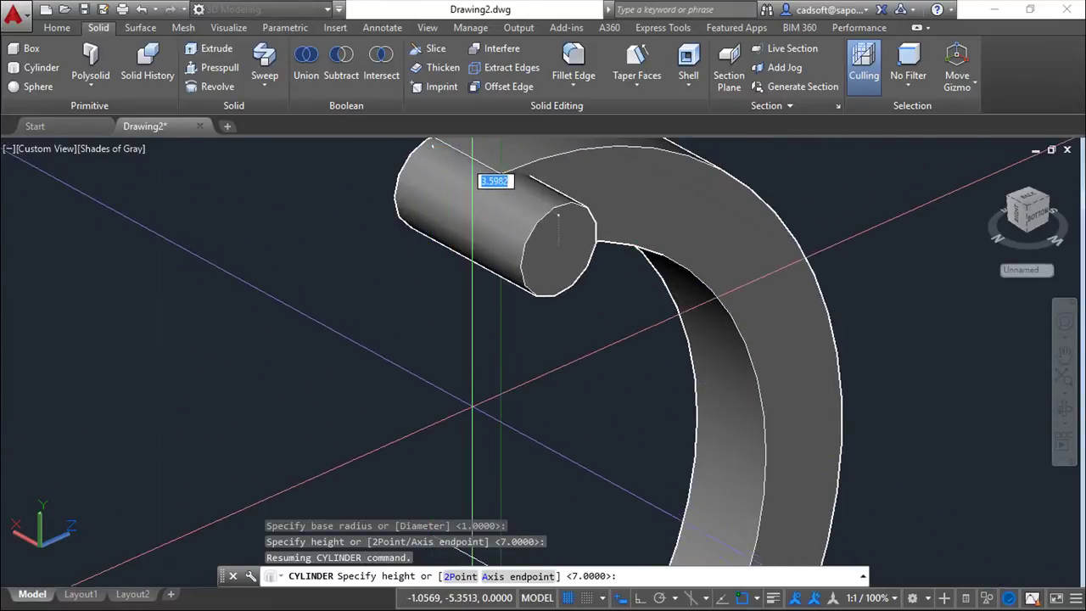
type("2")
key("Return")
scroll(509, 402, "up", 1)
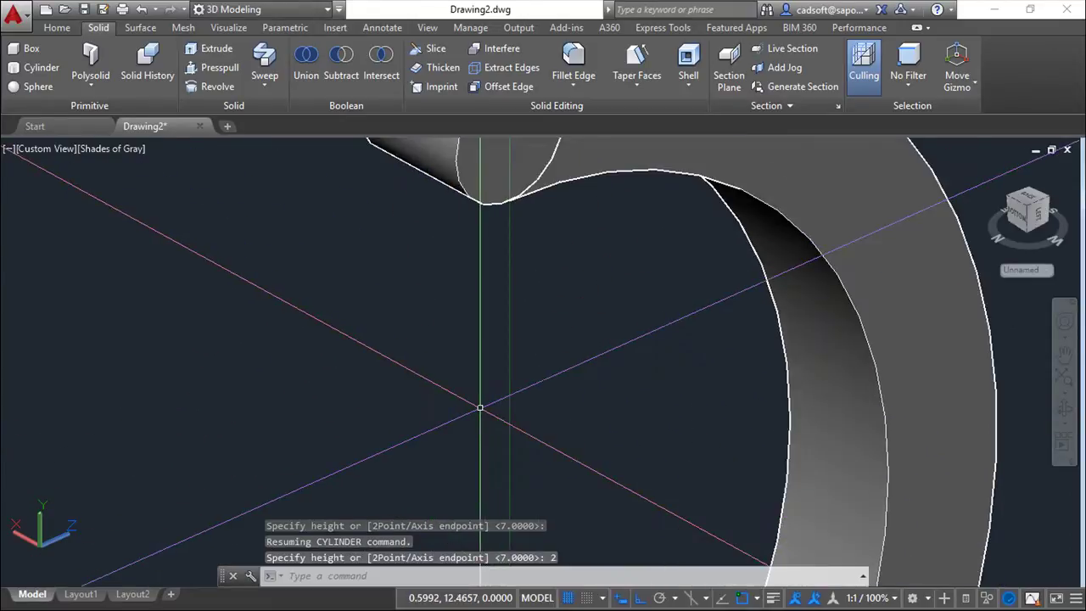
scroll(513, 401, "down", 2)
scroll(516, 400, "down", 1)
middle_click_drag(516, 400, 454, 388)
key("Escape")
key("Escape")
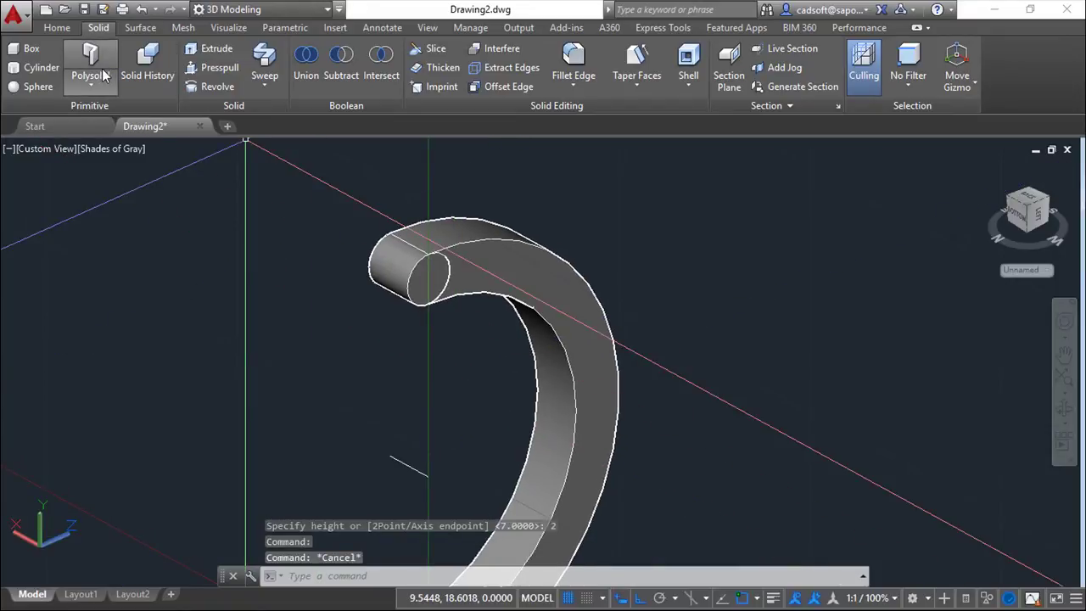
Union the 2-unit cylinder tip with the C-shaped half-ring into one curved hook solid.
left_click(510, 270)
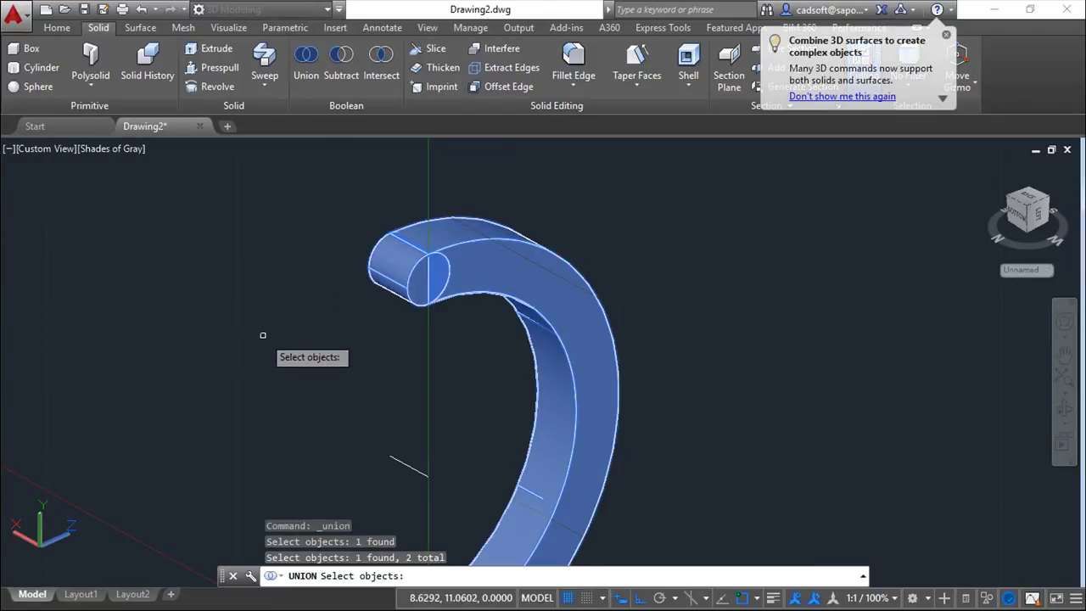
key("Return")
scroll(243, 351, "up", 2)
scroll(242, 354, "down", 3)
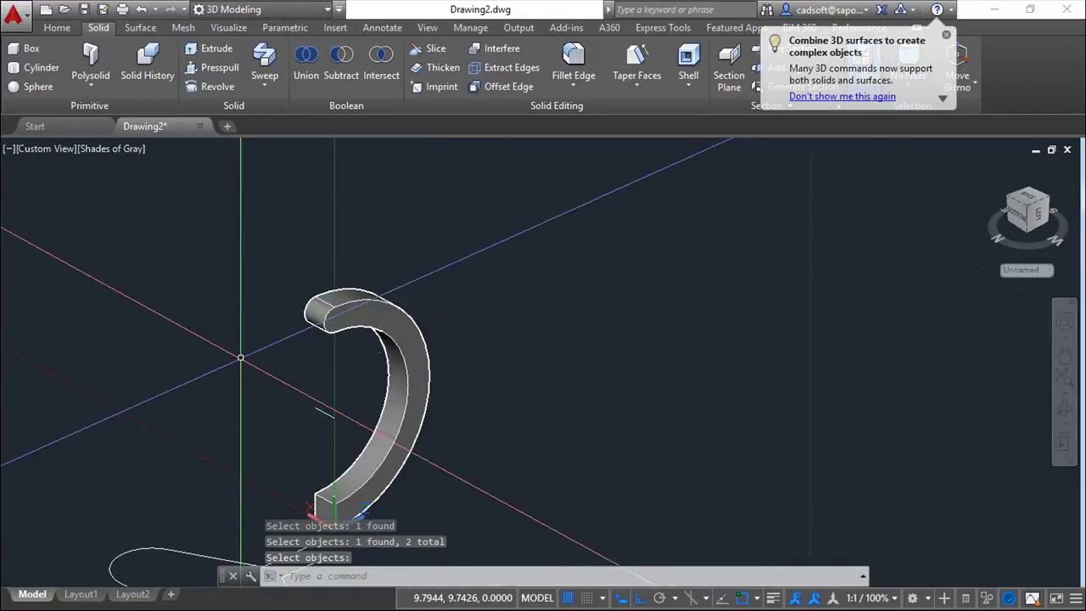
middle_click_drag(241, 359, 360, 294)
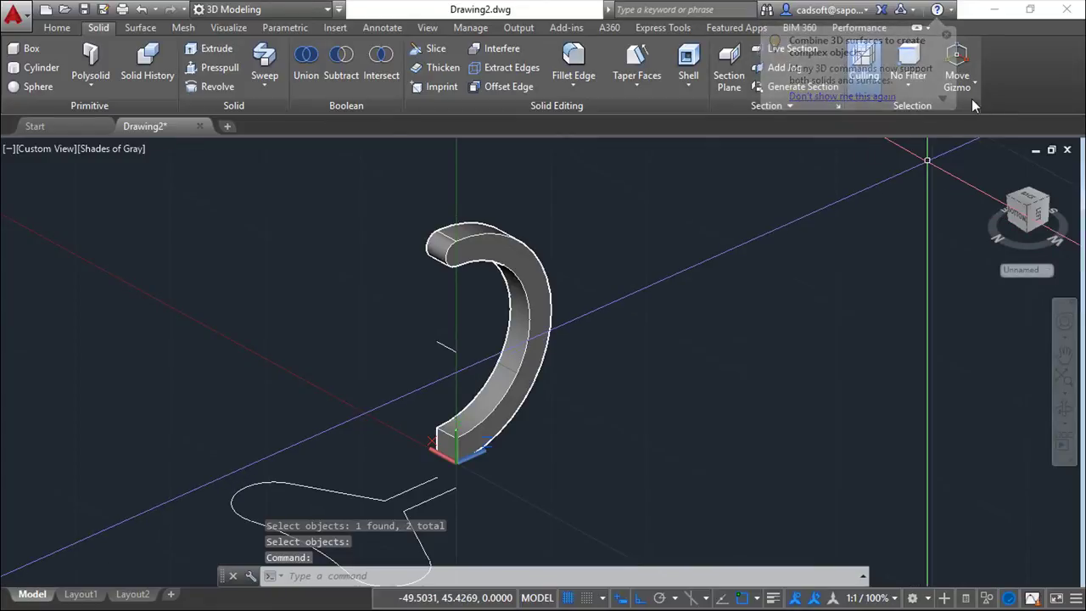
Toggle layer 1 off and back on in the Home tab's Layers list to reveal the base plate.
left_click(62, 28)
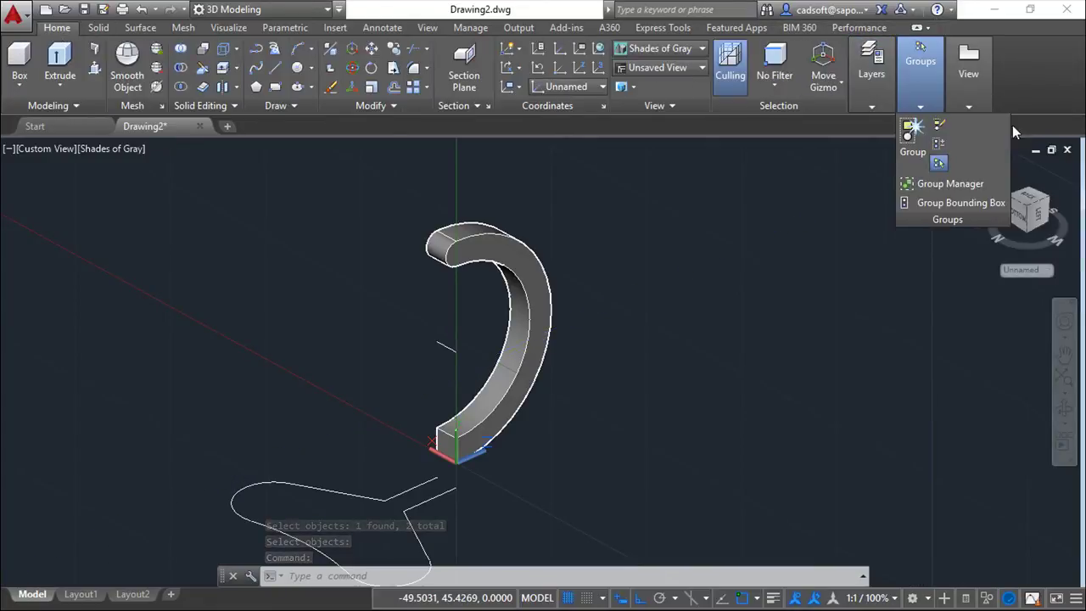
mouse_move(871, 64)
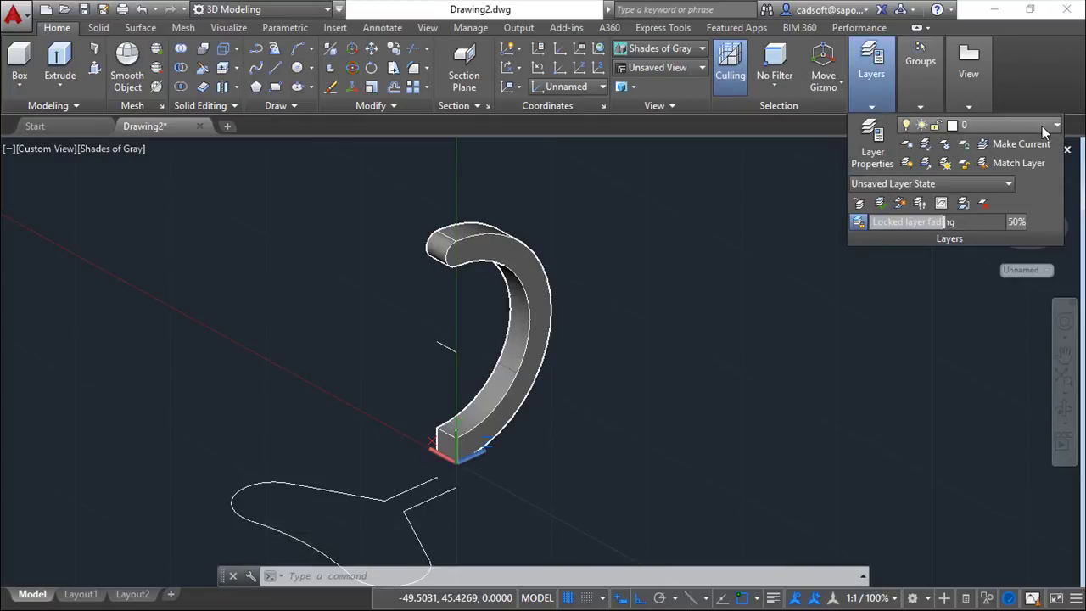
left_click(1057, 128)
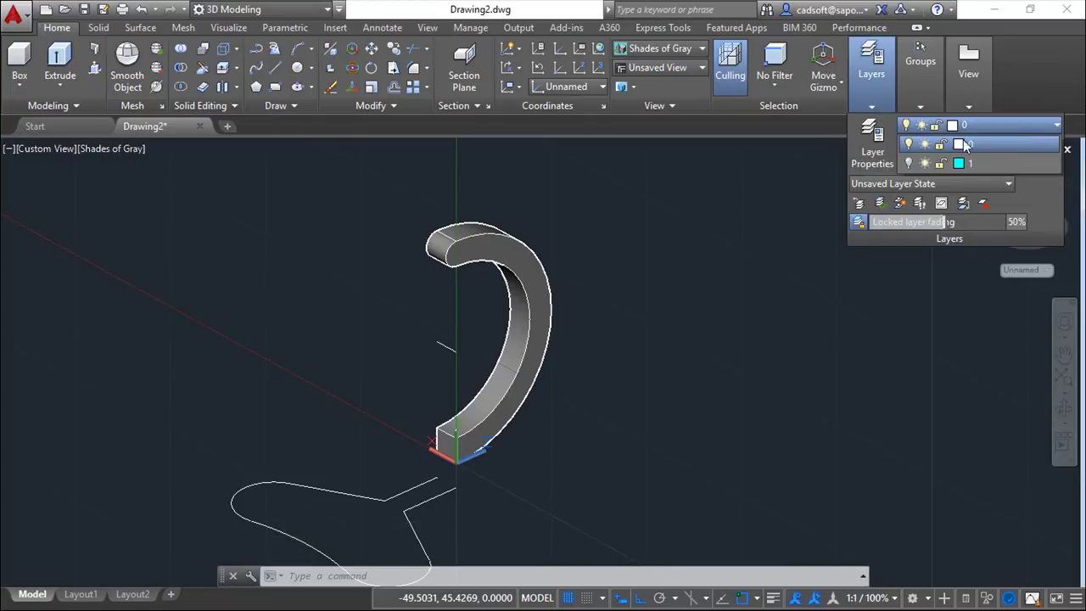
left_click(909, 165)
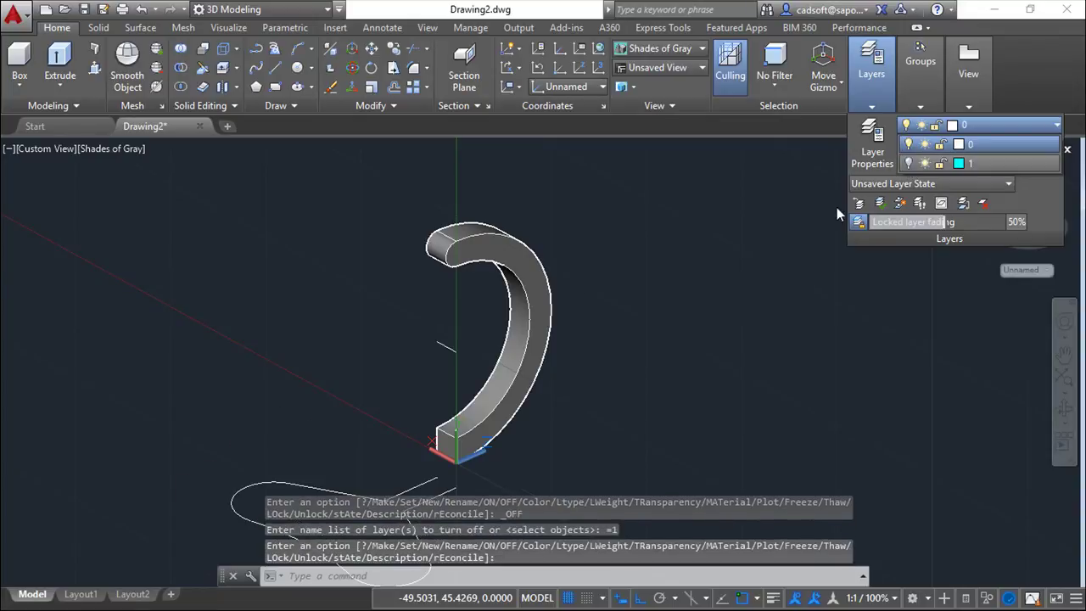
left_click(909, 163)
scroll(607, 340, "up", 1)
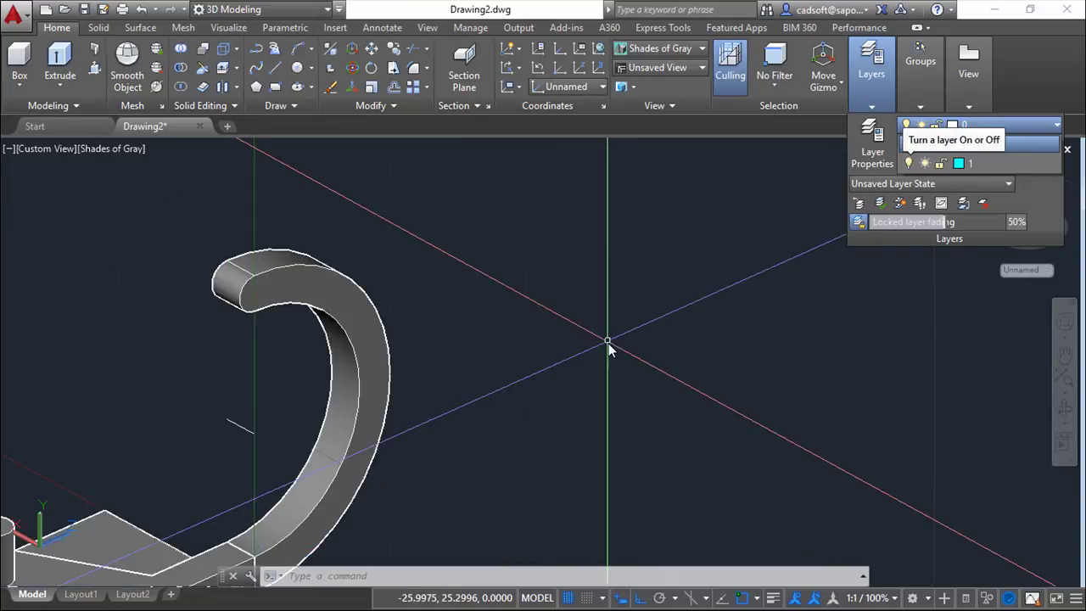
scroll(607, 349, "down", 2)
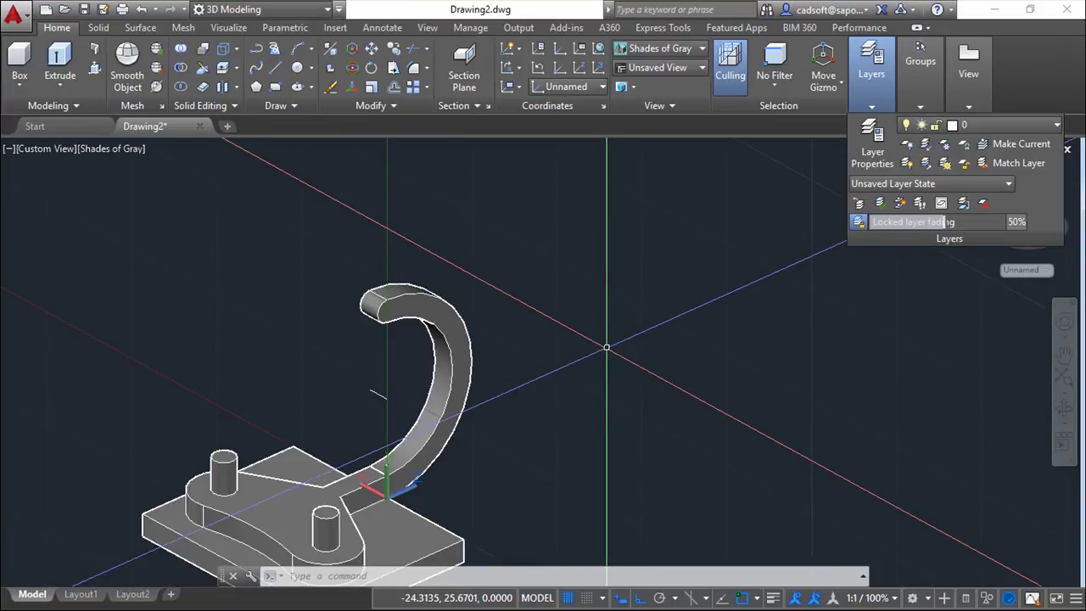
mouse_move(558, 417)
middle_mouse_down("shift")
mouse_move(684, 376)
mouse_move(322, 378)
mouse_move(286, 280)
middle_mouse_up("shift")
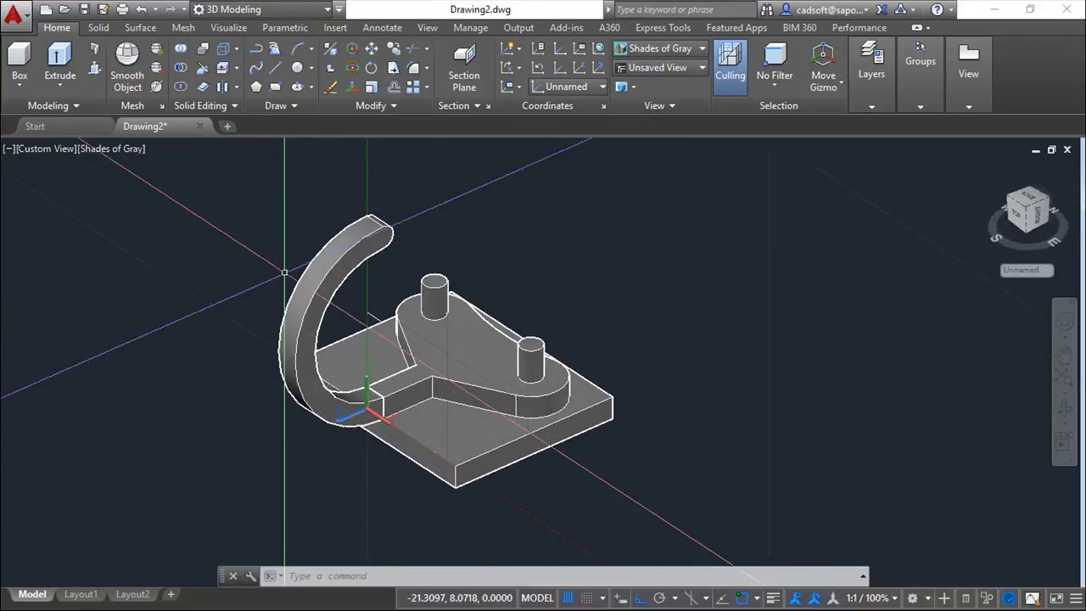
Union the curved hook with the base plate and its two pins into one solid.
left_click(181, 51)
left_click(406, 350)
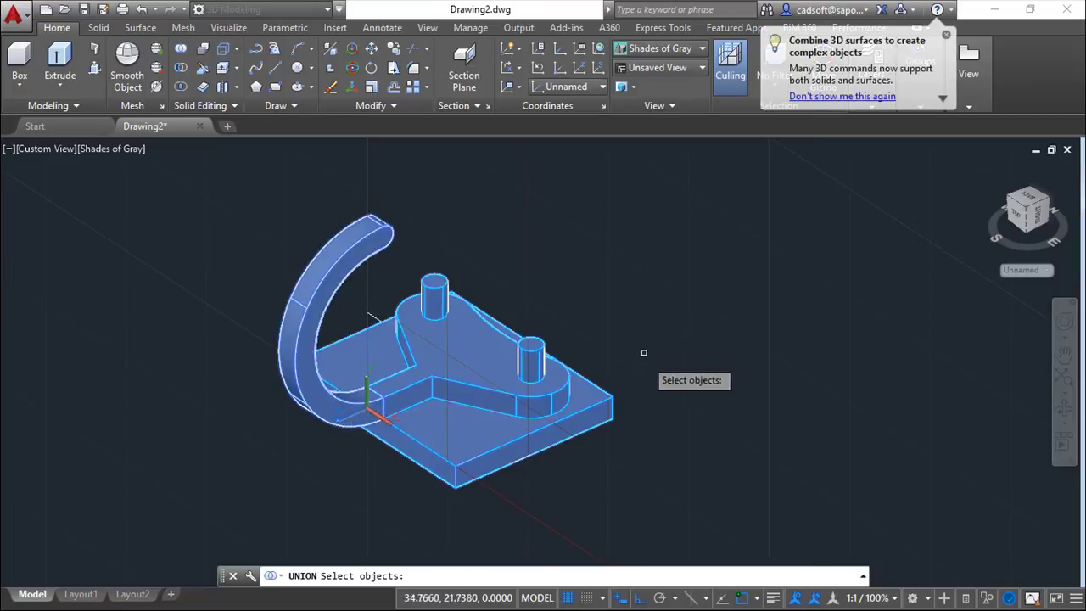
key("Return")
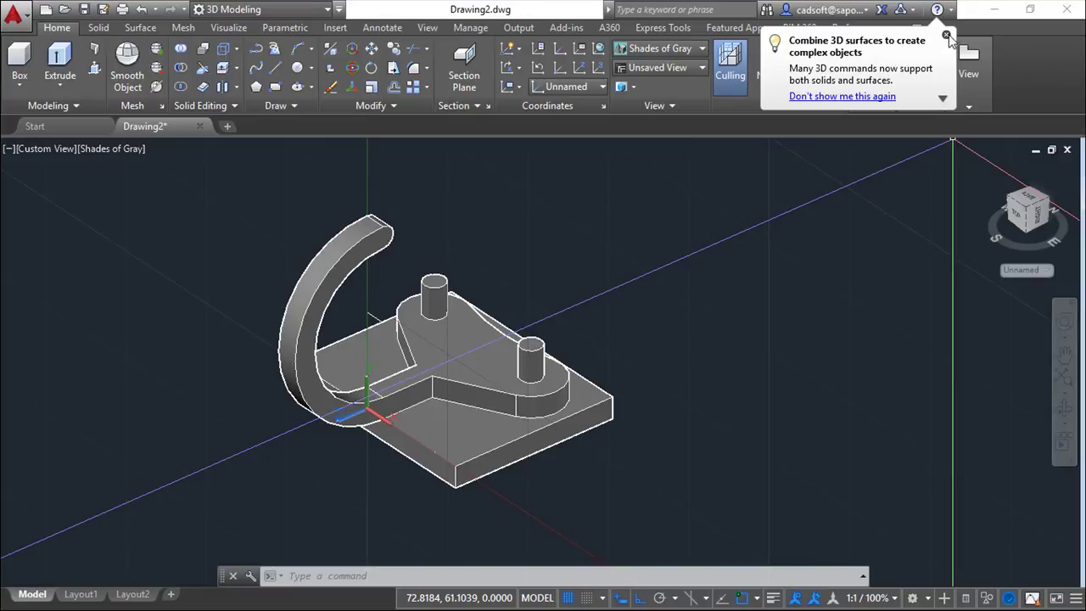
left_click(947, 38)
mouse_move(566, 315)
middle_mouse_down("shift")
mouse_move(441, 384)
mouse_move(323, 424)
mouse_move(359, 285)
mouse_move(318, 381)
mouse_move(340, 424)
mouse_move(382, 396)
mouse_move(206, 323)
mouse_move(291, 344)
middle_mouse_up("shift")
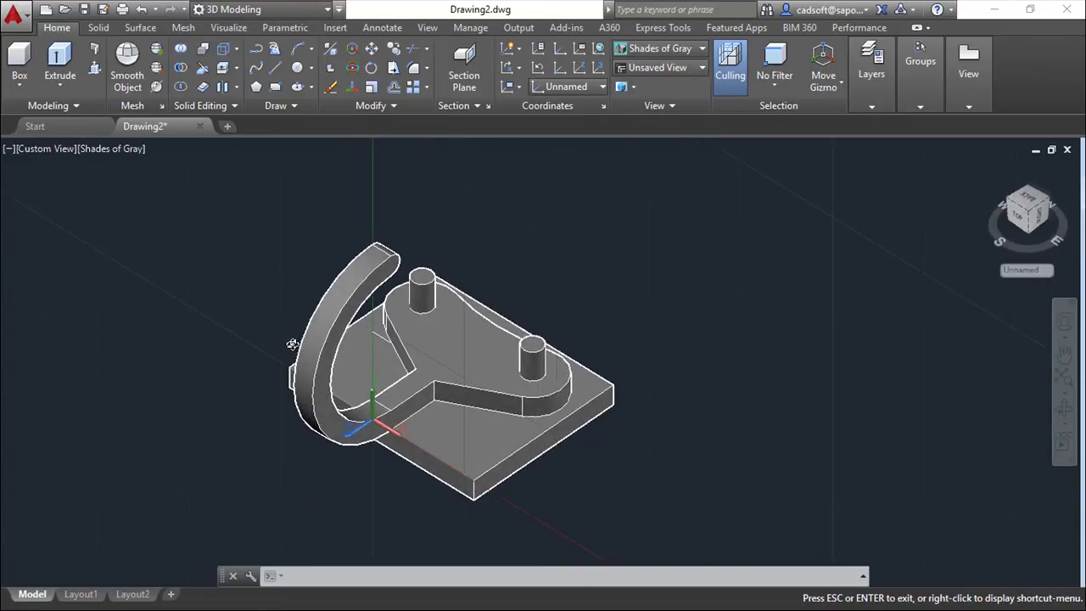
middle_click_drag(708, 326, 720, 315)
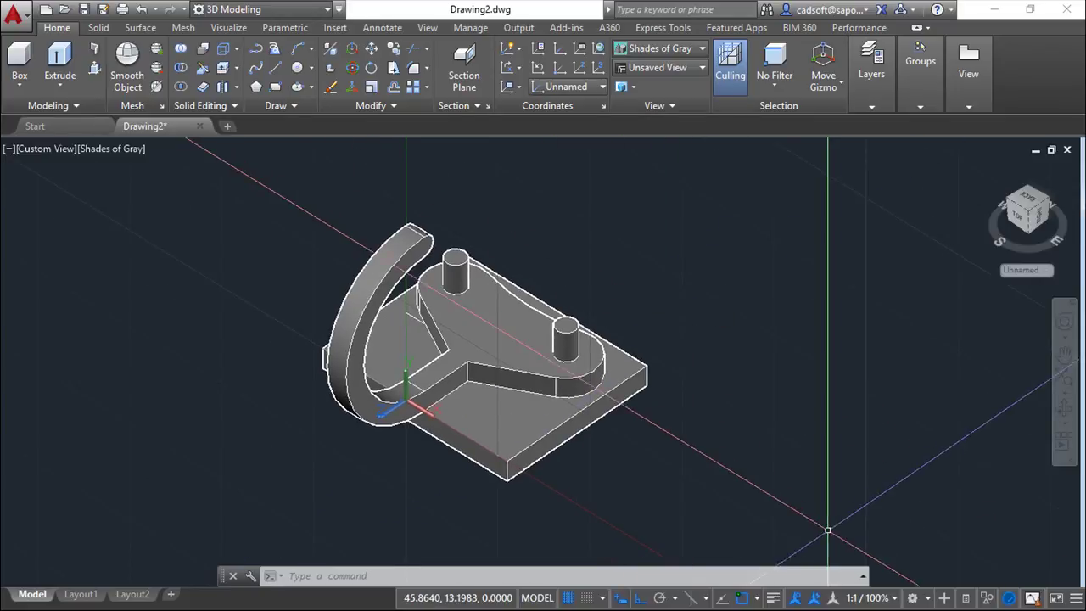